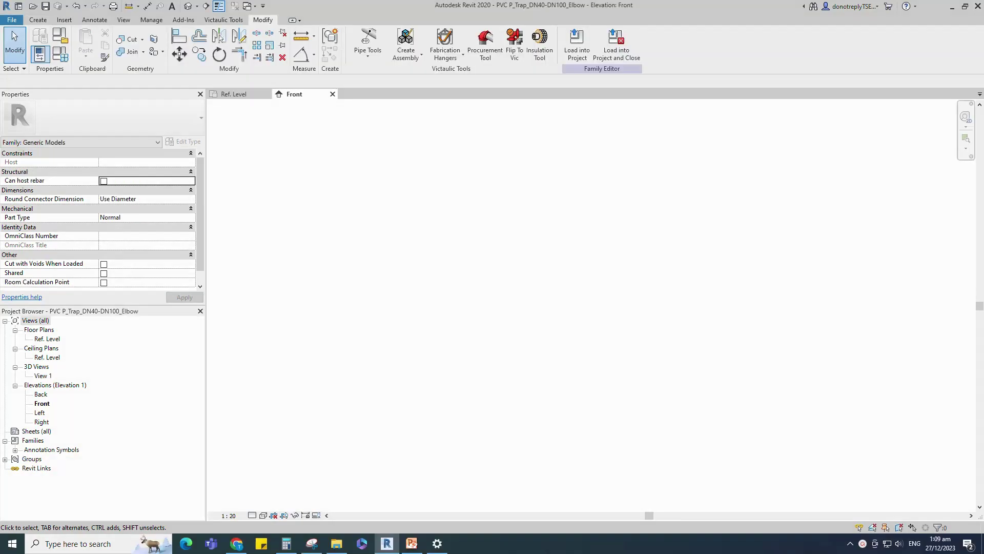
Create a new project from the Mechanical Template
click(9, 20)
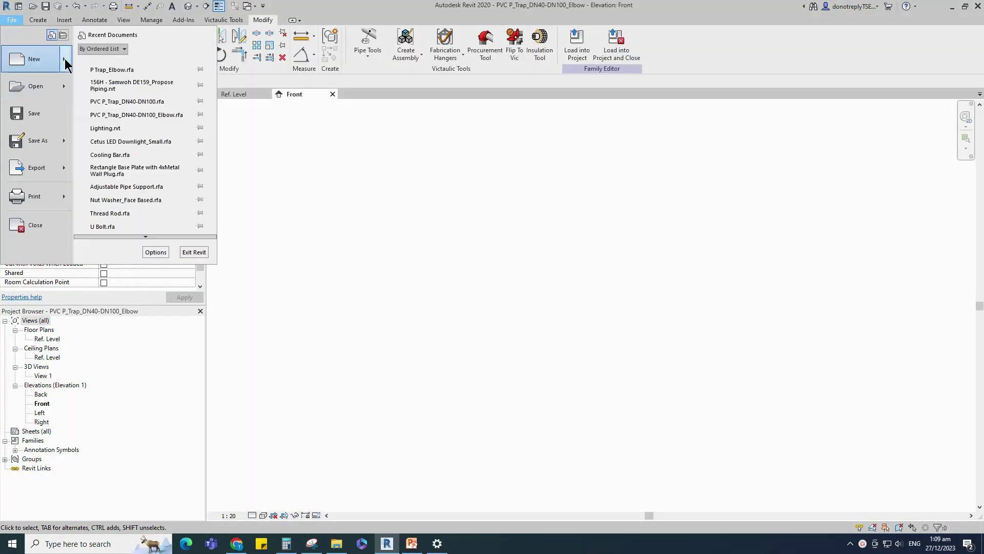
mouse_move(51, 85)
click(93, 123)
click(527, 249)
click(450, 266)
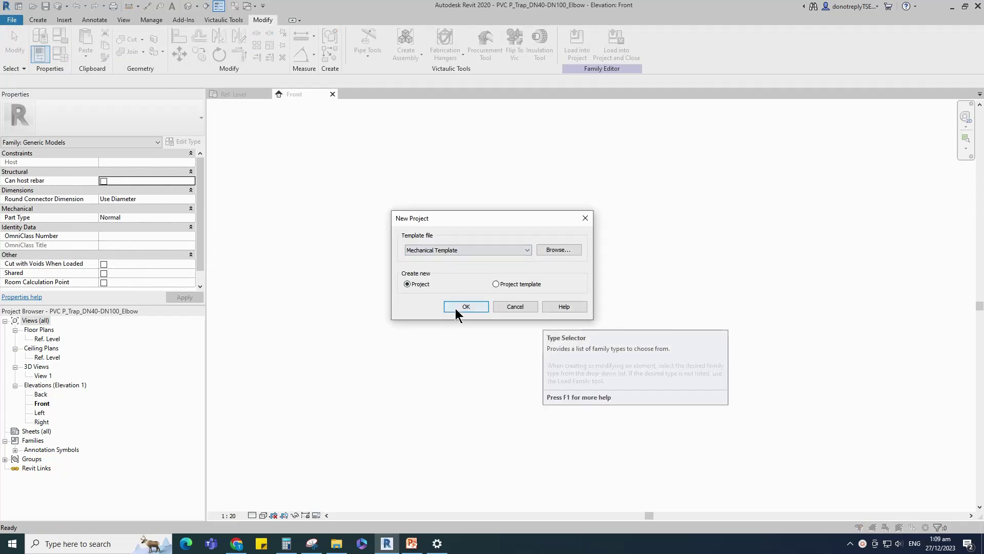
click(465, 307)
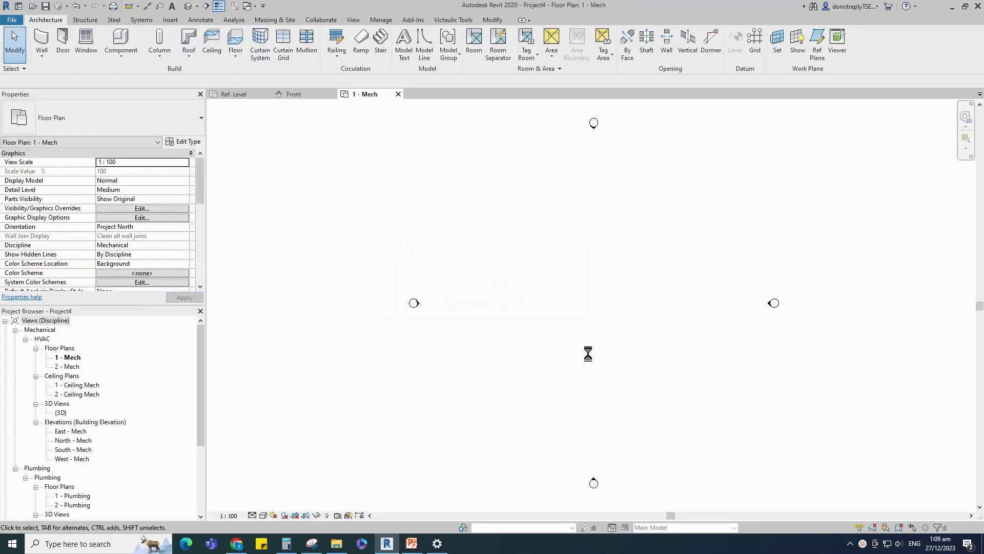
Draw a horizontal building section across the middle of the 1 - Mech plan and open its section view
click(205, 6)
click(517, 319)
click(688, 317)
key(Escape)
key(Escape)
right_click(617, 319)
click(649, 127)
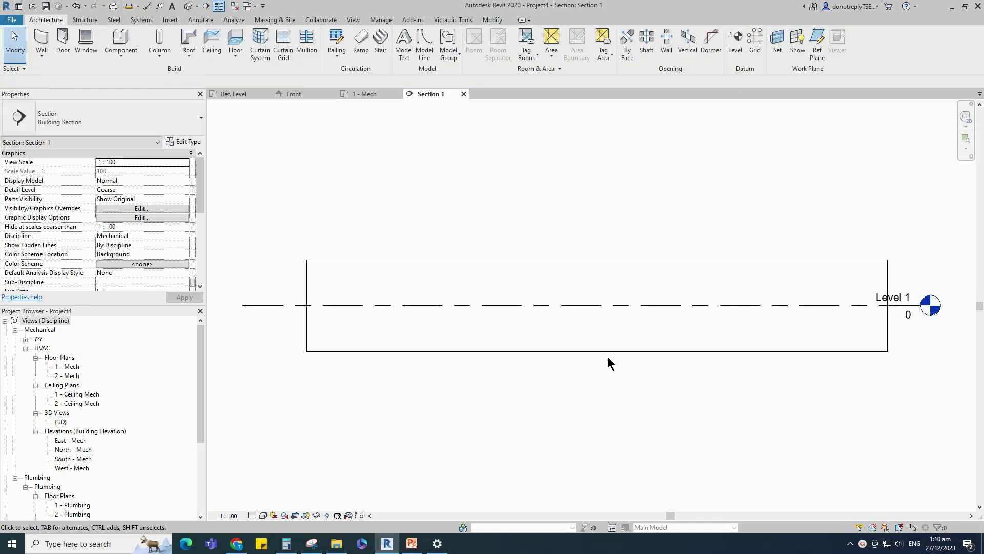
Extend the section's crop region upward so that it includes Level 2
drag(595, 279, 595, 174)
click(587, 274)
scroll(587, 268, up, 1)
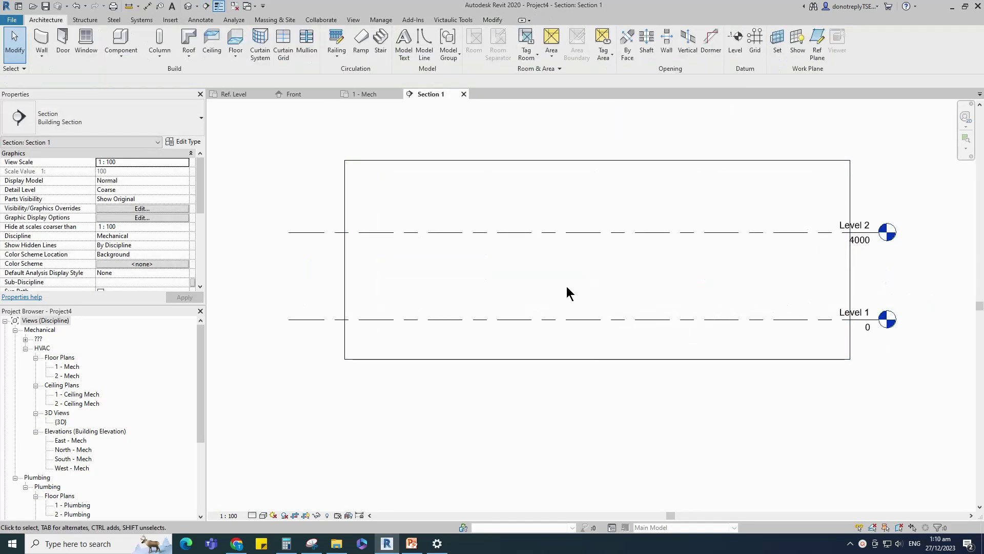
scroll(661, 165, up, 1)
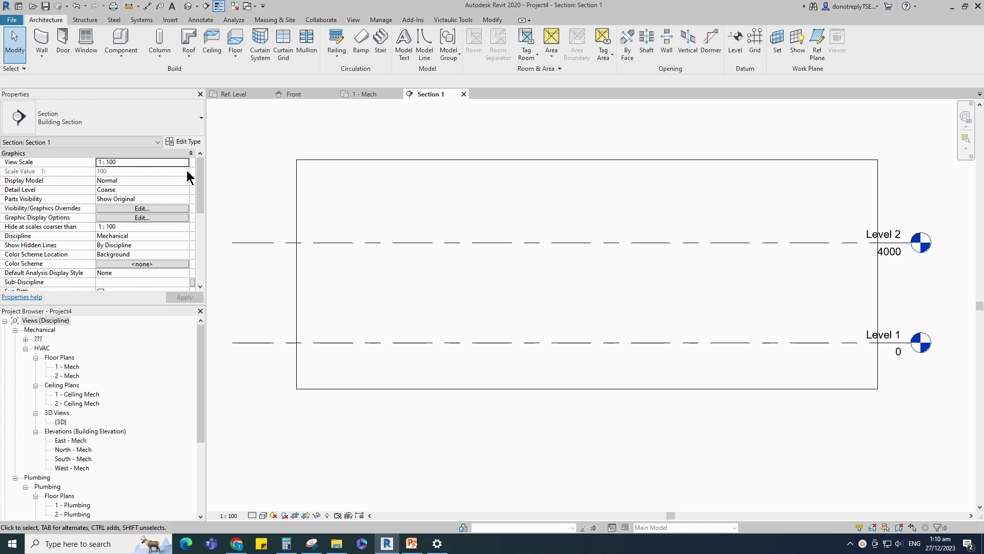
Start the Pipe command and set the Standard type's pipe segment to Polyvinyl Chloride - Rigid - Schedule 40 in its routing preferences
click(141, 20)
click(407, 41)
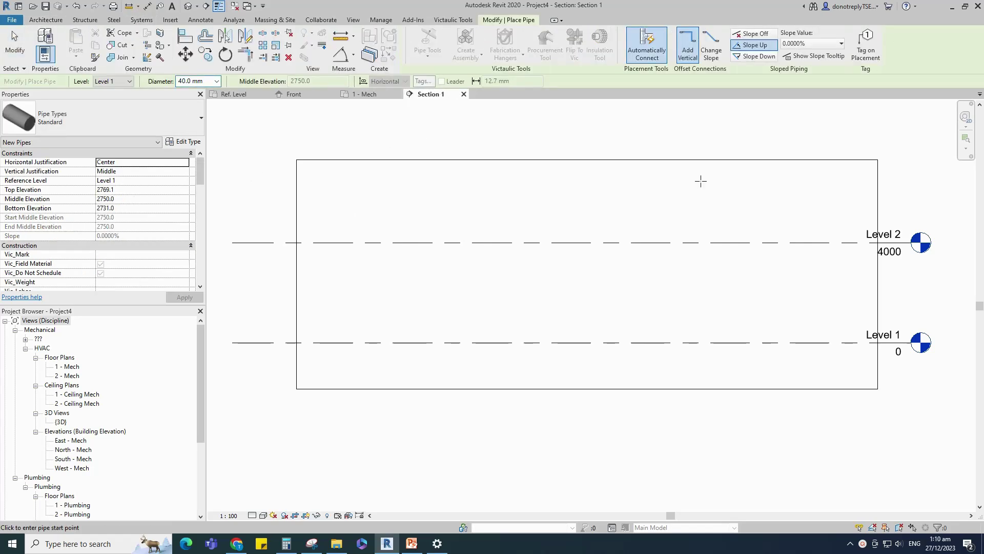
click(184, 143)
click(551, 238)
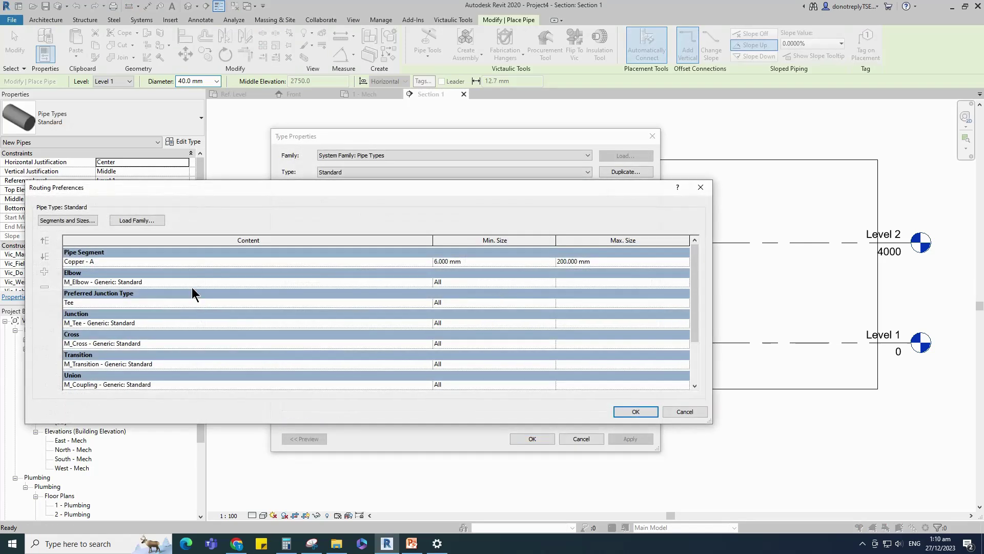
click(420, 266)
scroll(161, 290, down, 5)
click(304, 289)
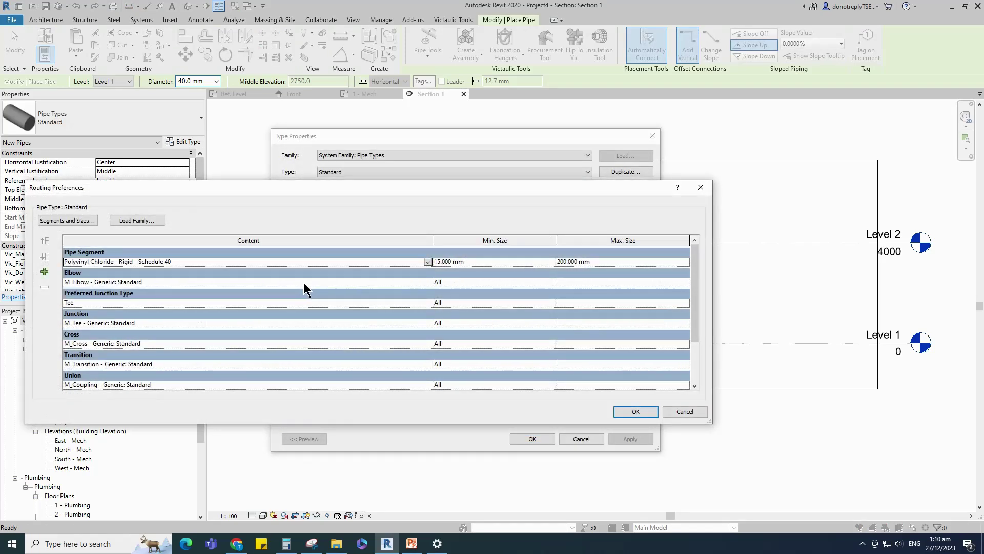
click(636, 412)
click(533, 439)
Set the detail level of the Section 1 view to Fine
scroll(562, 281, up, 1)
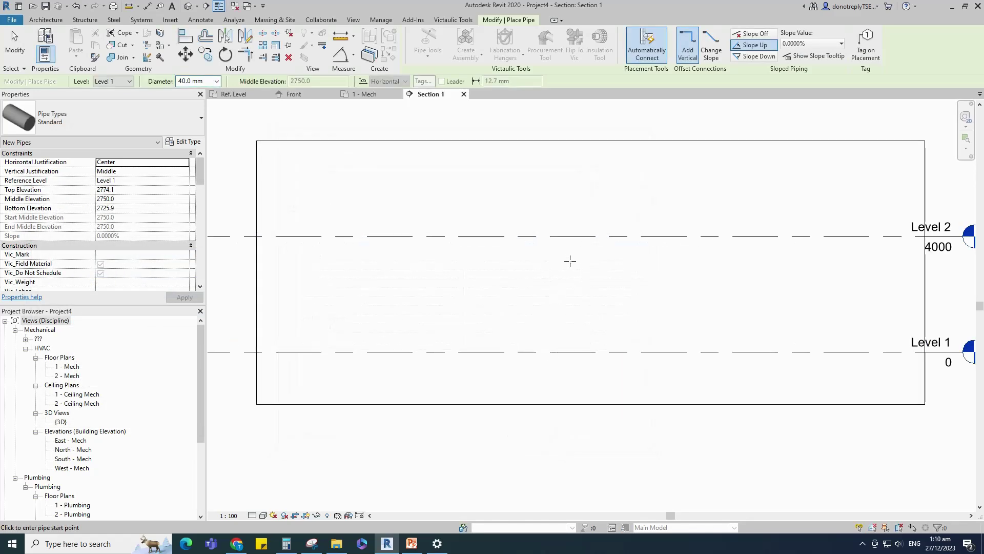
click(233, 515)
click(252, 515)
click(269, 504)
click(264, 515)
click(288, 449)
Draw a vertical 40 mm pipe about 1040 mm long across Level 2 and copy it three times in a row beside it
scroll(422, 265, up, 1)
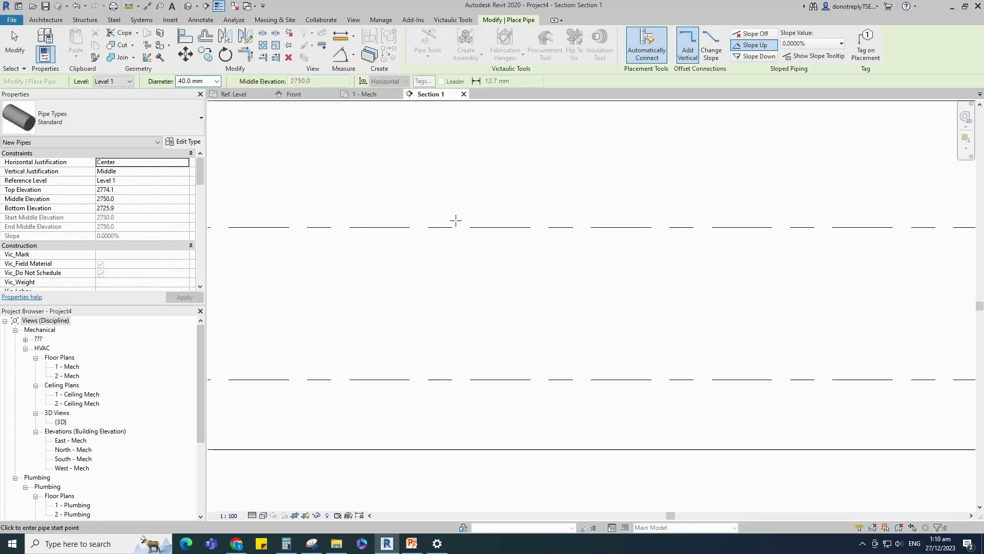
click(443, 216)
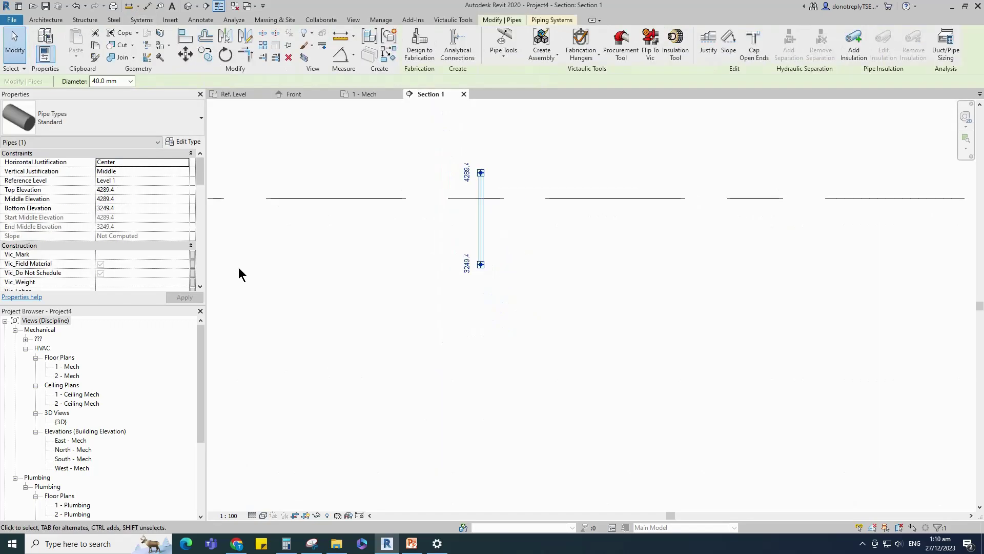
click(204, 55)
click(480, 264)
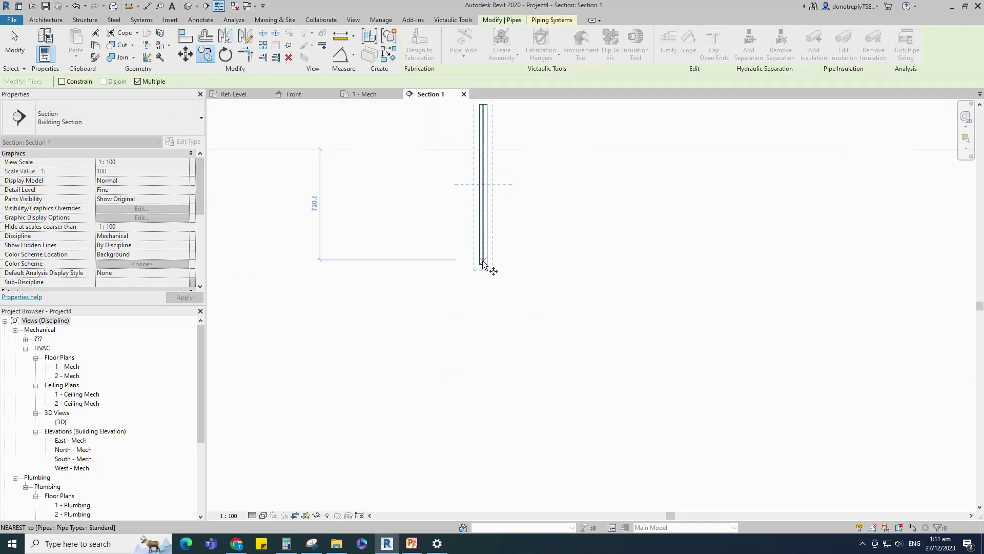
click(506, 263)
click(538, 264)
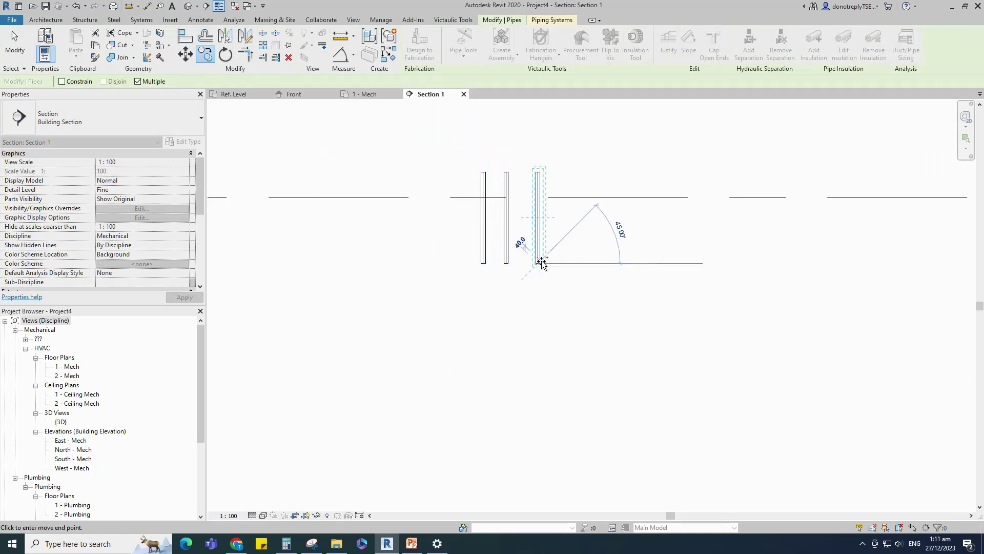
click(569, 263)
key(Escape)
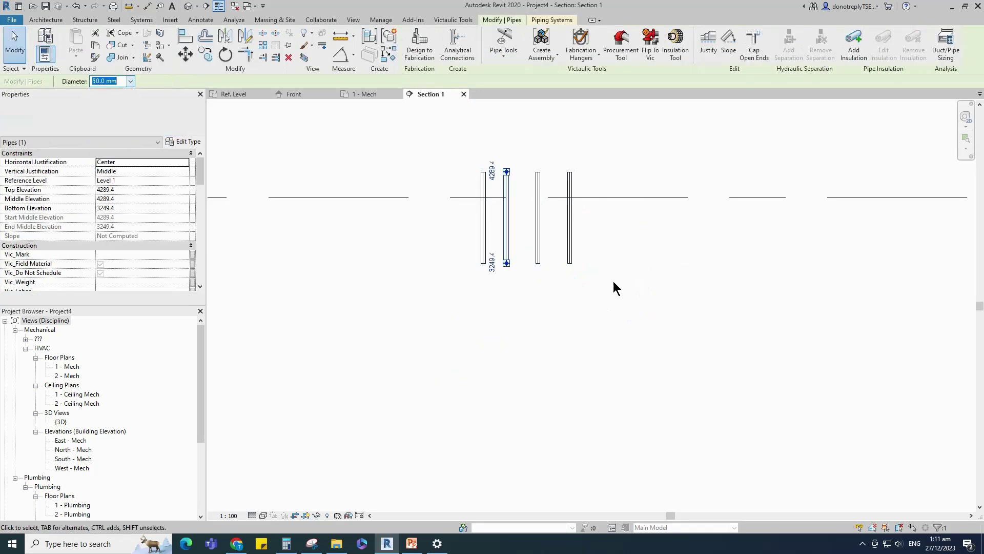
Set the second pipe's diameter to 50 mm and the third's to 80 mm, and give the fourth a larger diameter
click(132, 82)
click(108, 146)
click(568, 219)
click(131, 82)
click(122, 161)
click(495, 259)
click(505, 258)
click(484, 258)
Set the section view to Fine detail level and Shaded visual style
click(635, 298)
scroll(635, 299, down, 1)
click(252, 515)
click(265, 505)
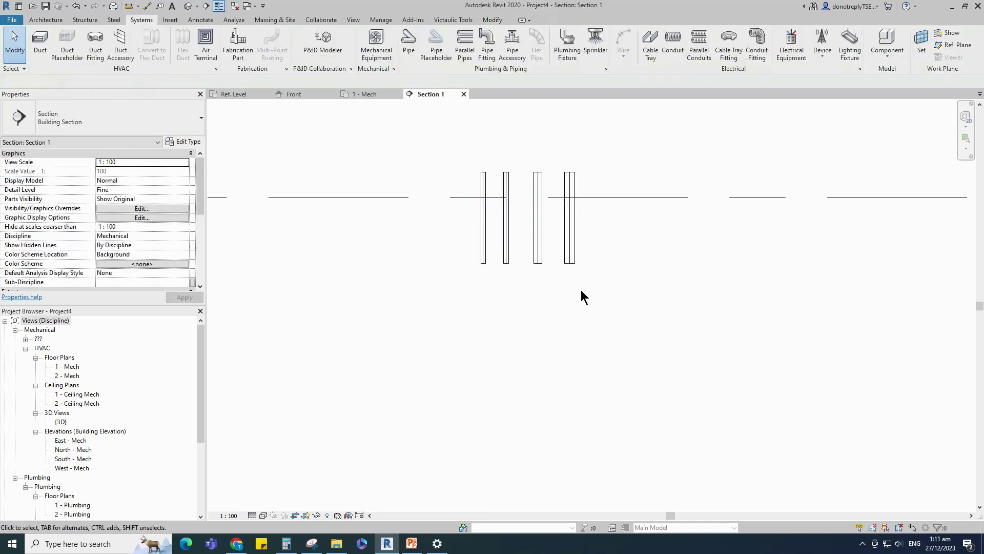
click(262, 515)
click(279, 470)
Move the section line slightly away from the pipes in the 1 - Mech plan and return to Section 1
click(364, 95)
click(589, 317)
drag(589, 317, 592, 330)
click(431, 94)
click(534, 293)
scroll(589, 272, up, 1)
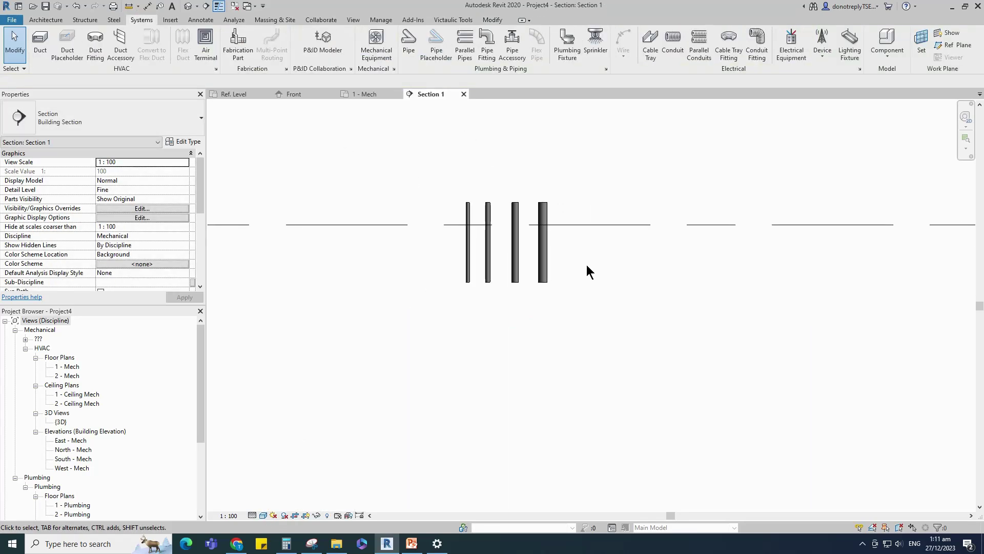
Load the pipe fitting family M_Trap P - PVC - Sch 40 - DWV from the DWV folder
click(170, 20)
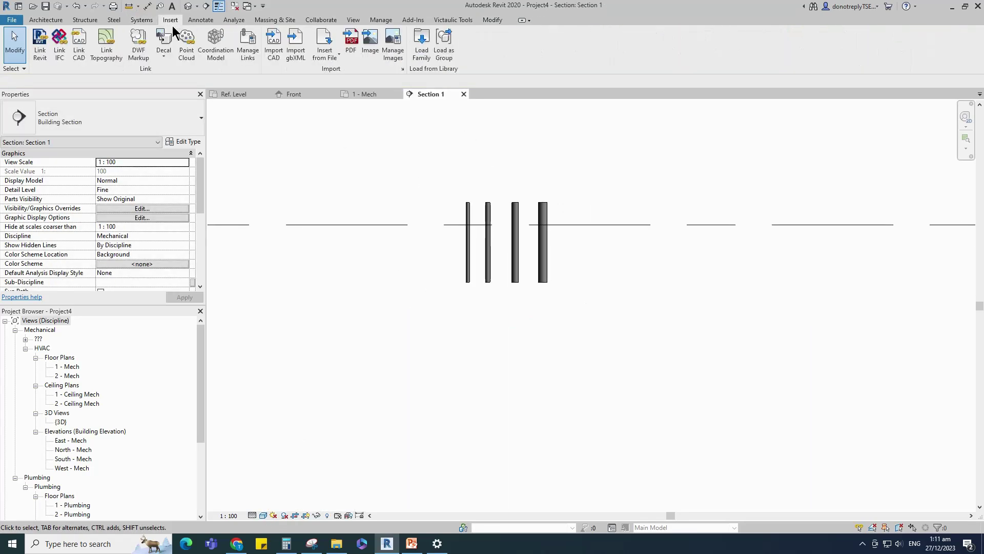
click(423, 45)
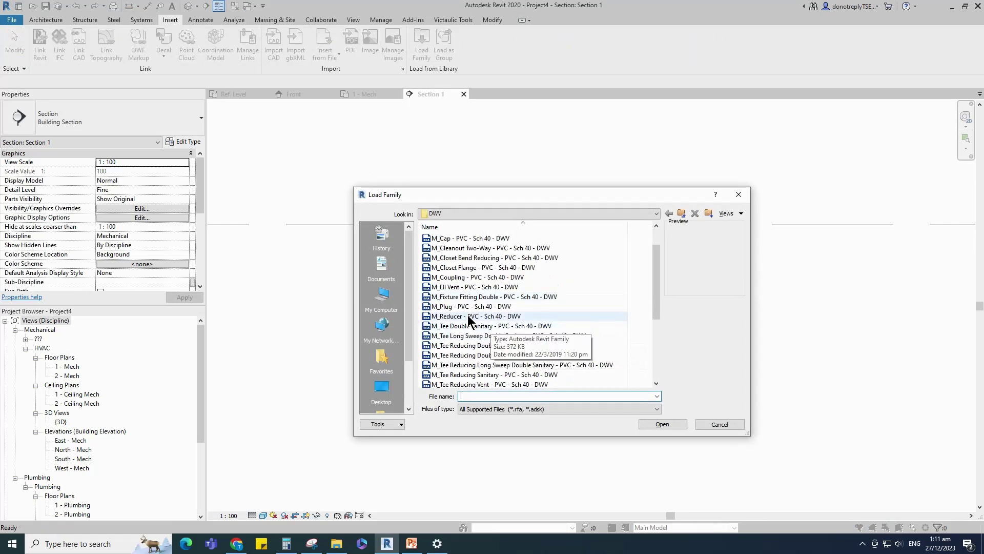
scroll(461, 318, down, 2)
click(466, 356)
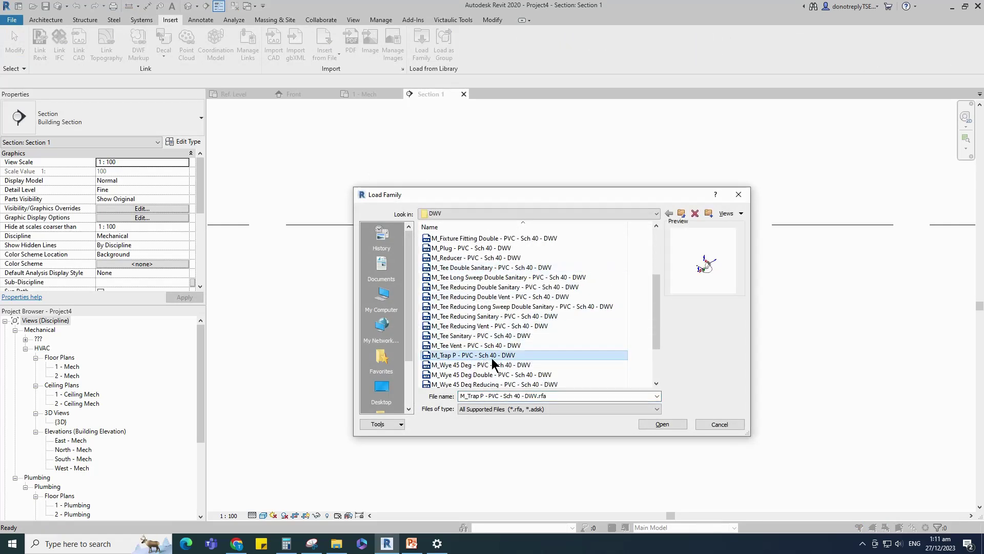
click(662, 424)
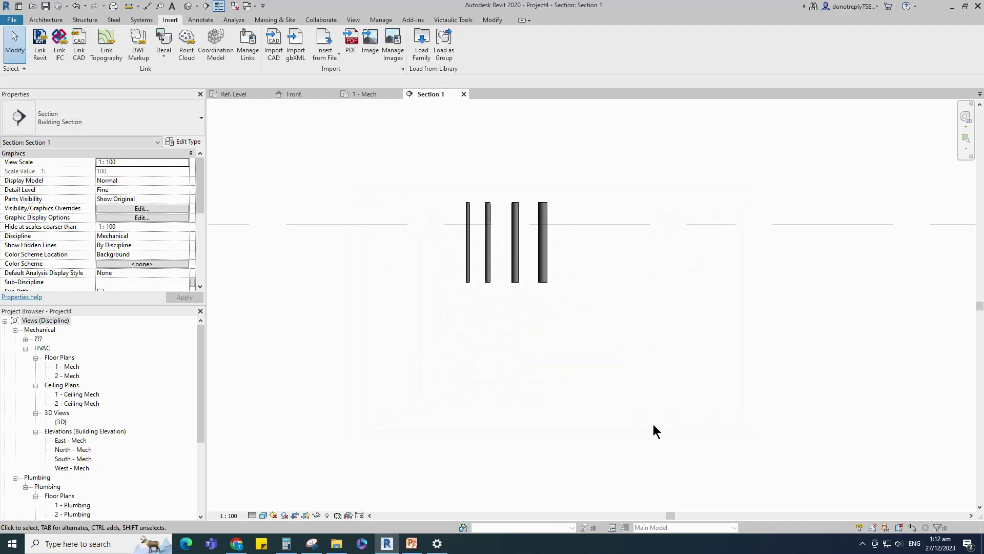
Place an M_Trap P - PVC - Sch 40 - DWV fitting on the lower end of each of the four vertical pipes
click(141, 21)
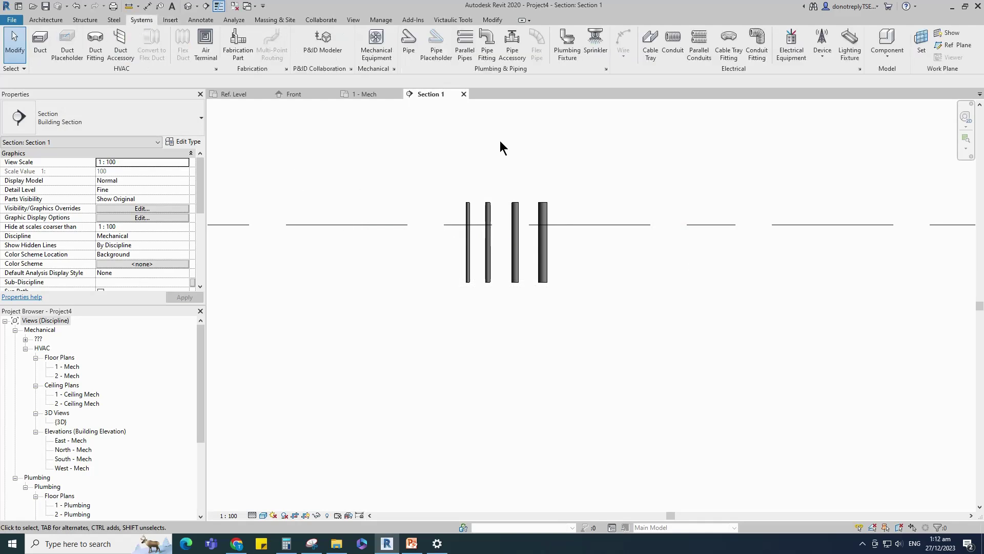
click(487, 46)
scroll(470, 281, up, 2)
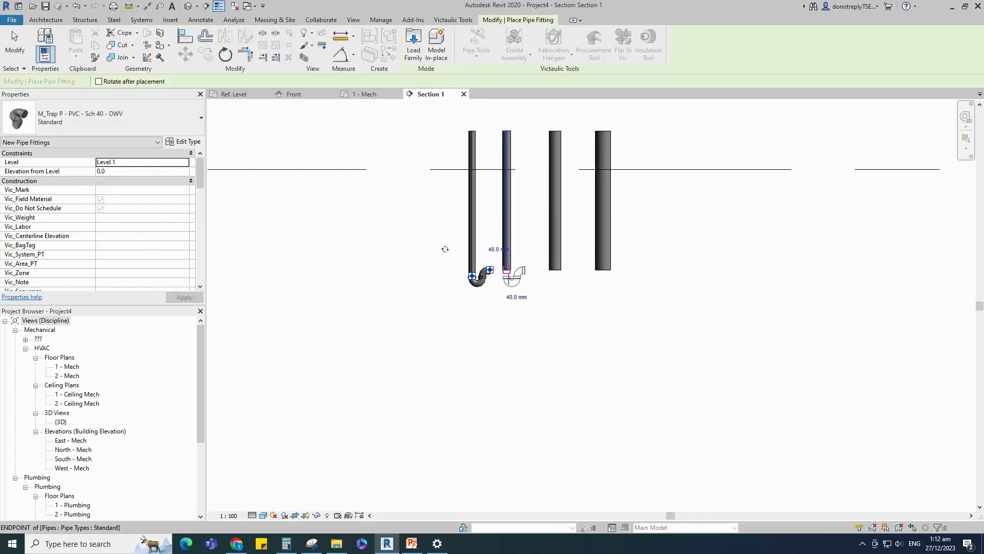
click(506, 271)
click(554, 309)
click(610, 310)
key(Escape)
Rotate the four P-traps about their vertical pipes so that their outlets point away from the section viewer
click(472, 256)
click(445, 249)
click(447, 315)
click(523, 290)
click(480, 250)
click(567, 299)
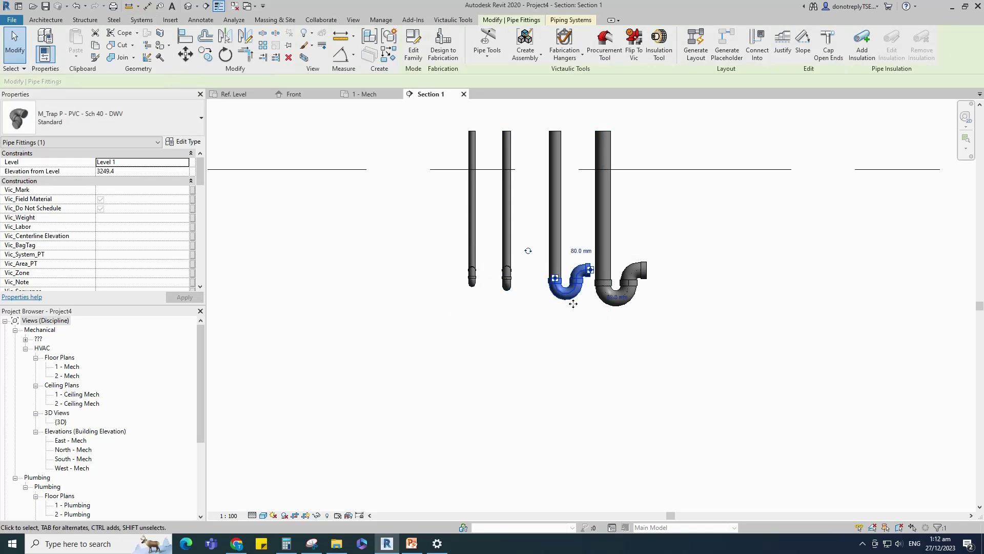
key(Delete)
click(630, 307)
key(Delete)
scroll(584, 364, down, 1)
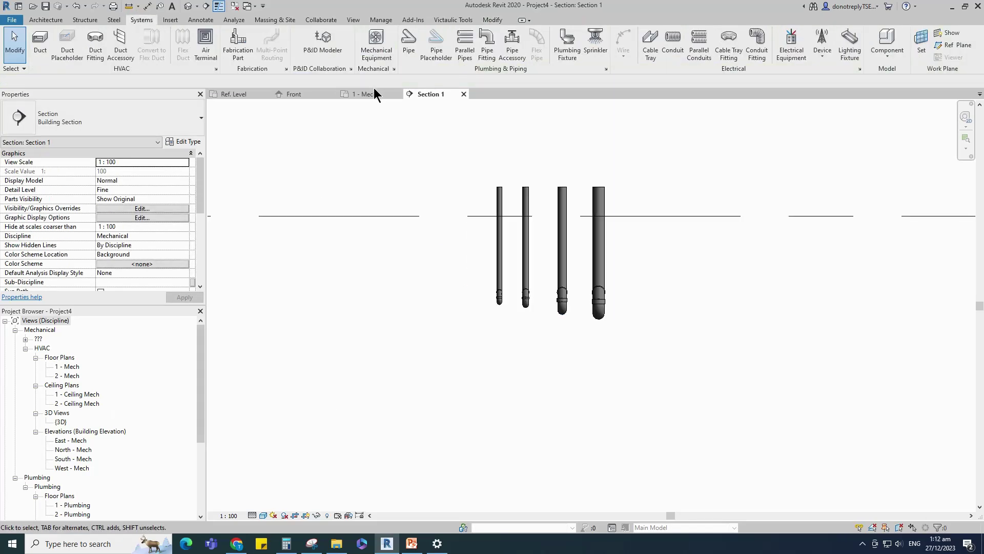
In the 1 - Mech plan, draw a straight 40 mm pipe from the smallest trap's outlet with an upward slope of 1.0000%
click(368, 94)
scroll(531, 313, up, 3)
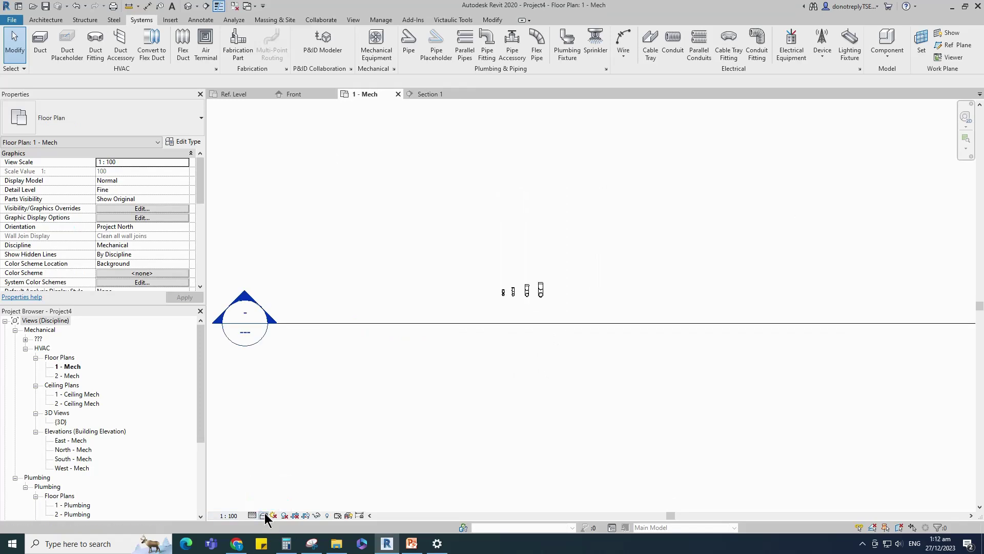
scroll(501, 313, up, 4)
click(468, 280)
scroll(467, 280, up, 3)
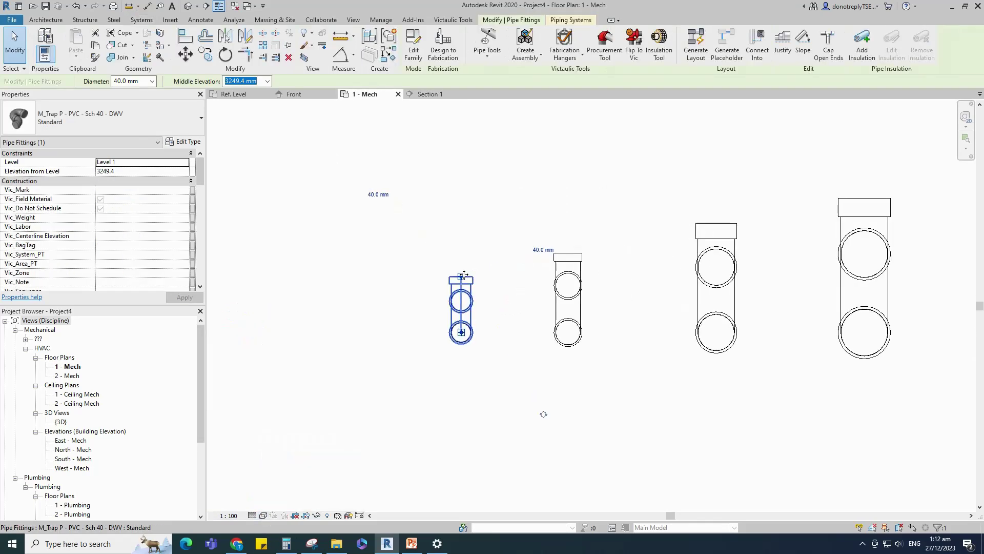
right_click(462, 279)
click(487, 289)
scroll(513, 233, down, 2)
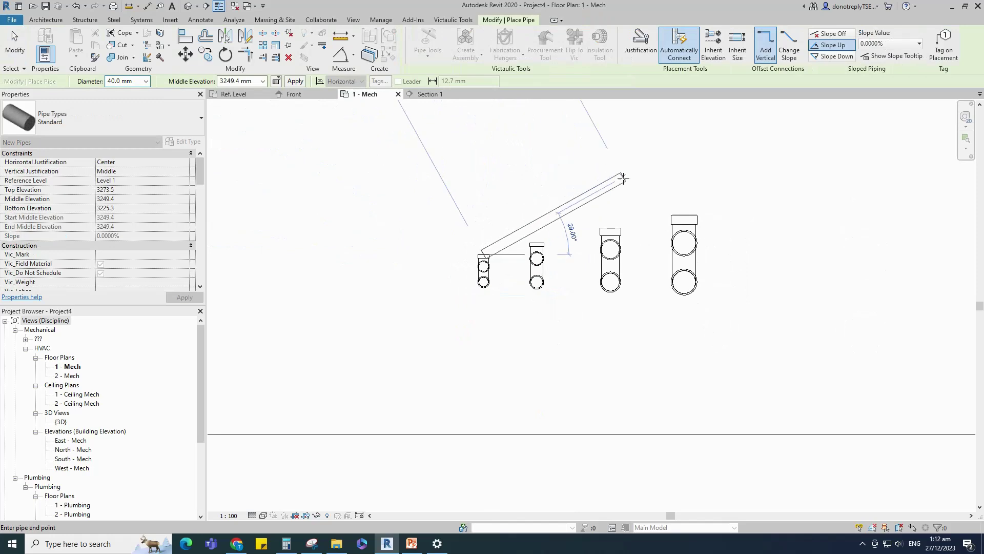
click(828, 45)
click(919, 44)
click(884, 64)
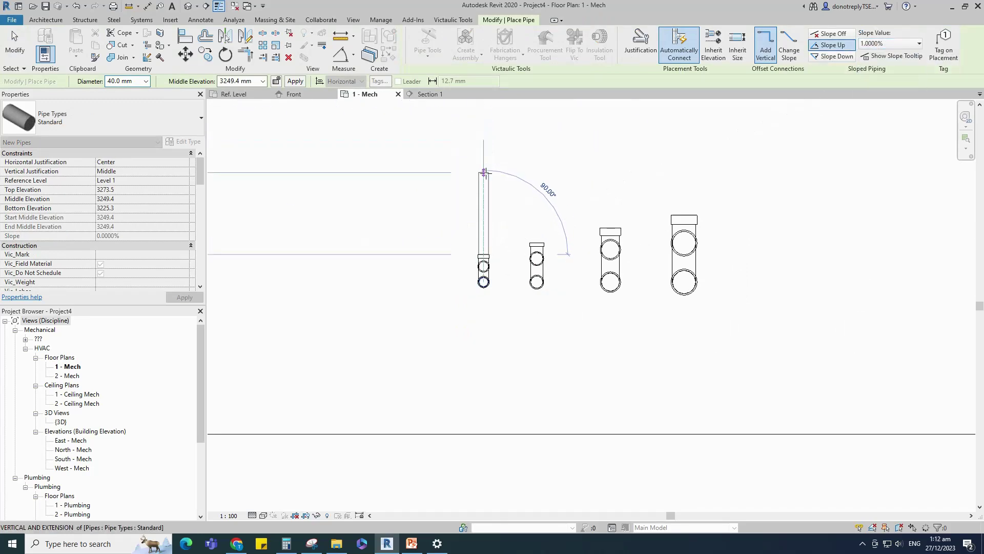
scroll(485, 130, down, 2)
key(Escape)
key(Escape)
Draw a 50 mm pipe sloping up 1.0000% from the second trap's outlet, ending level with the first sloped pipe
right_click(516, 231)
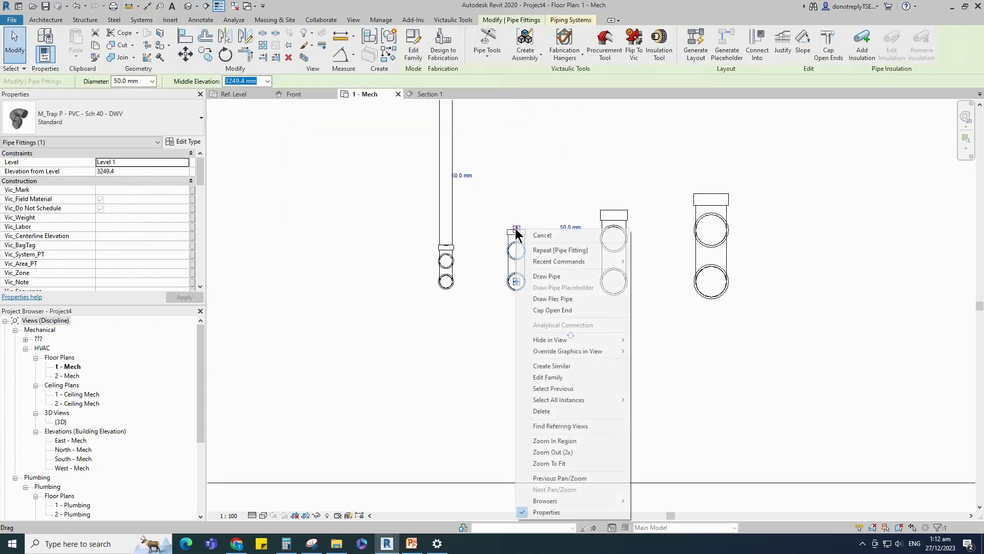
click(549, 281)
click(519, 248)
click(519, 154)
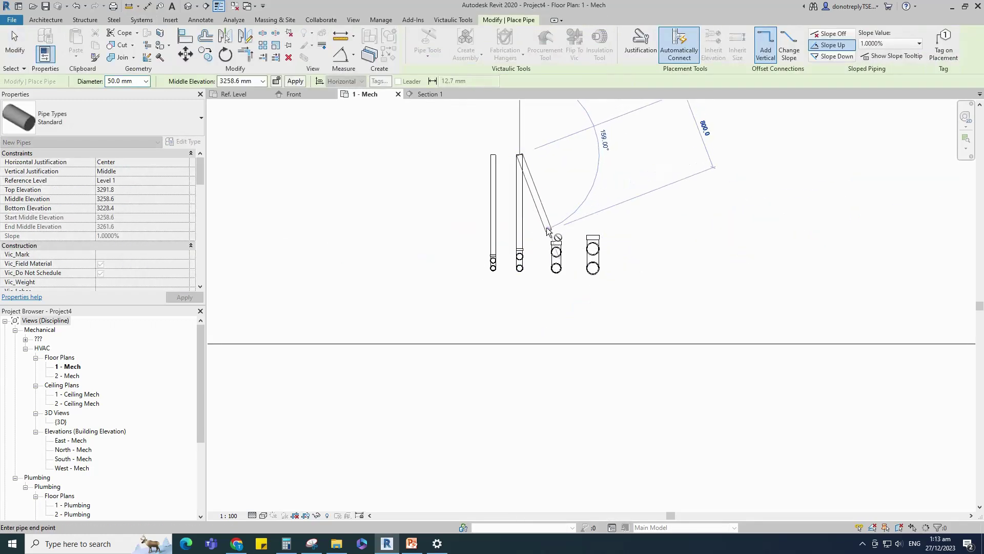
key(Escape)
key(Escape)
Draw an 80 mm pipe sloping up 1.0000% from the third trap's outlet, ending in line with the neighbouring pipes
click(556, 249)
scroll(558, 246, up, 2)
right_click(557, 245)
click(589, 286)
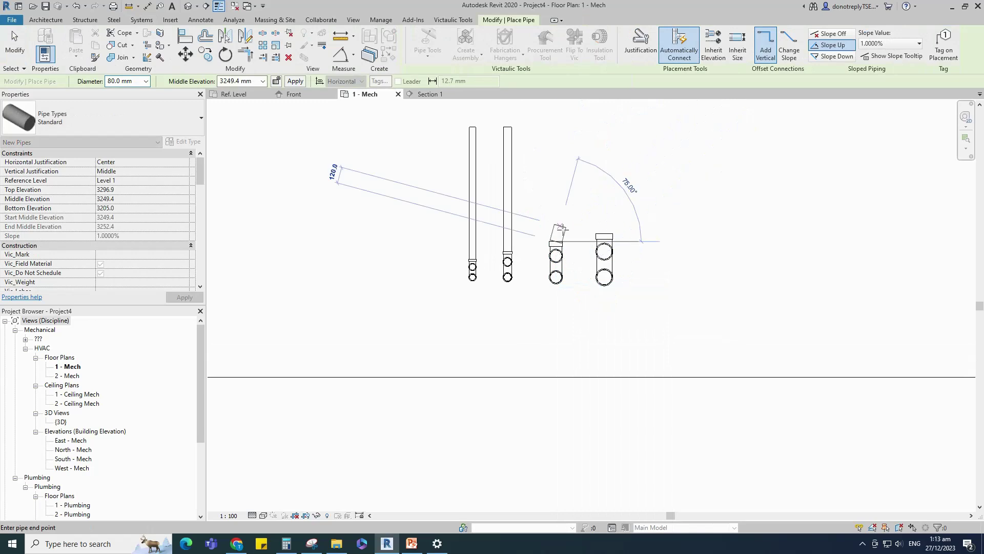
click(555, 128)
key(Escape)
key(Escape)
Draw a pipe sloping up 1.0000% from the largest trap's outlet, ending in line with the other three
click(604, 239)
right_click(604, 240)
click(635, 283)
click(604, 128)
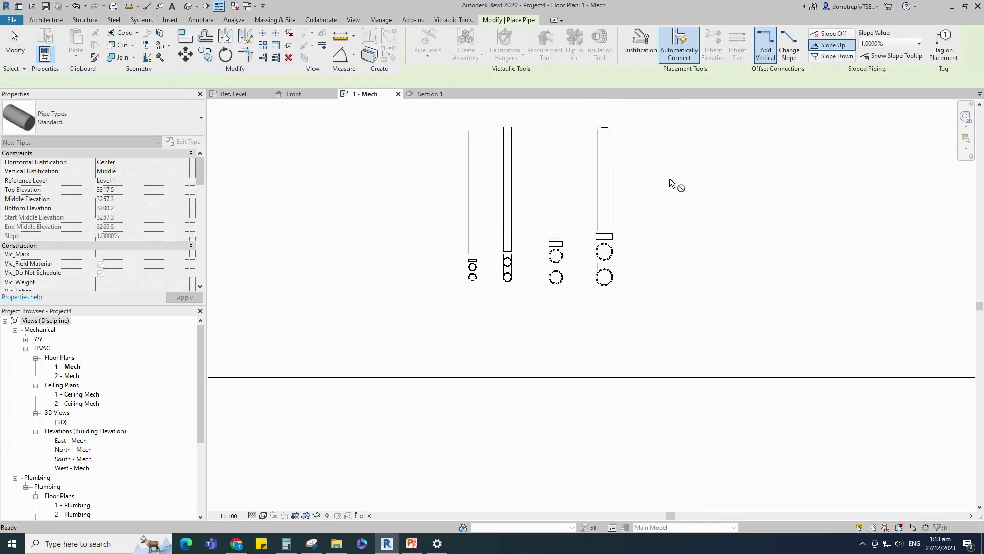
key(Escape)
key(Escape)
Show all the pipes and traps in the {3D} view with Fine detail level and Shaded visual style
scroll(619, 245, down, 2)
drag(492, 150, 694, 315)
click(287, 58)
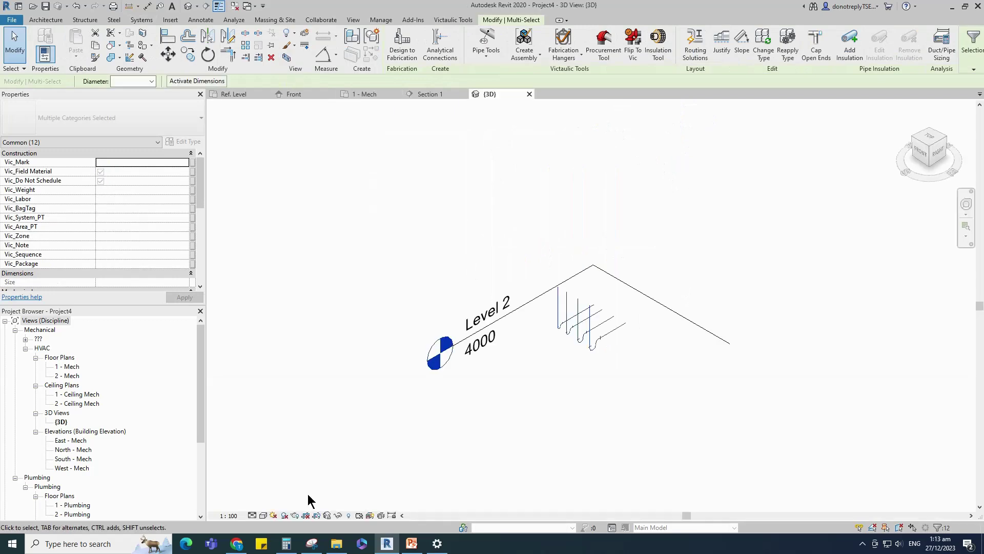
click(252, 515)
click(264, 502)
click(262, 515)
click(279, 474)
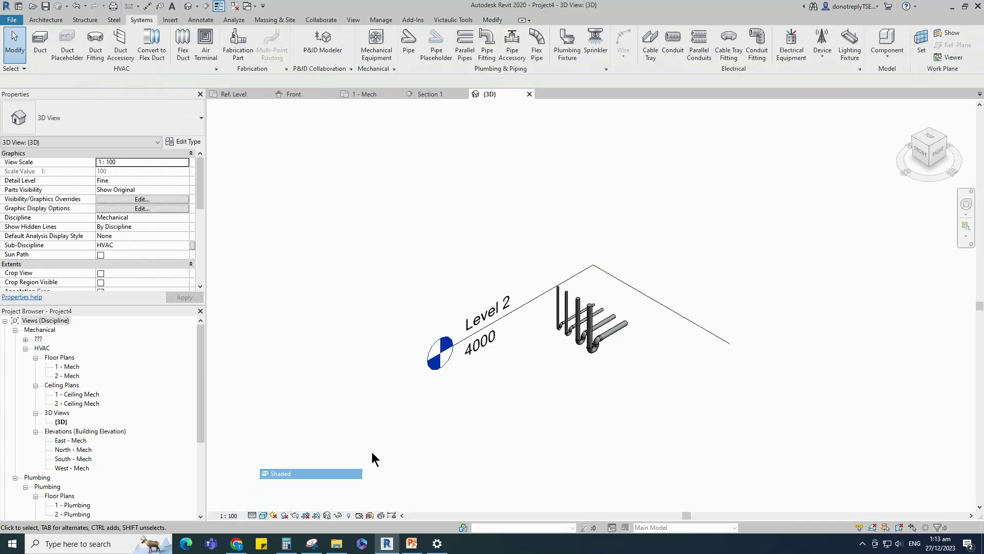
Inspect the four traps and their sloped outlet pipes from the right side in 3D, checking the largest trap's properties
shift+middle_drag(642, 384, 718, 433)
click(378, 372)
click(717, 432)
scroll(505, 377, up, 2)
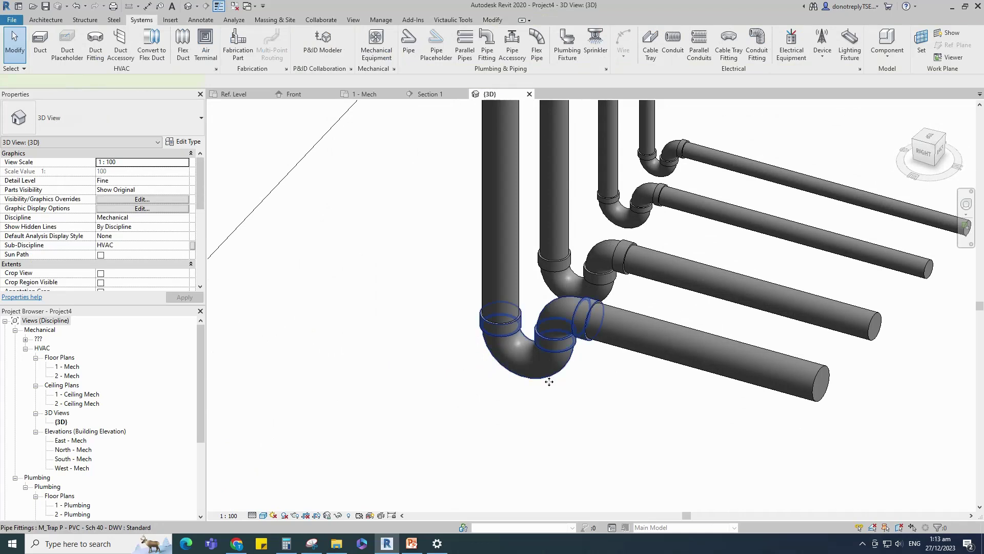
click(536, 383)
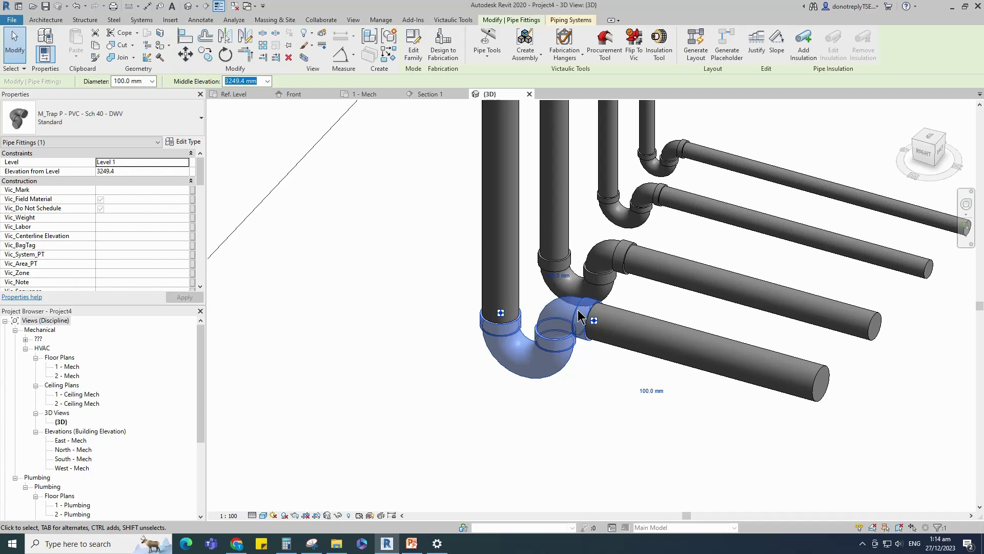
scroll(561, 425, down, 4)
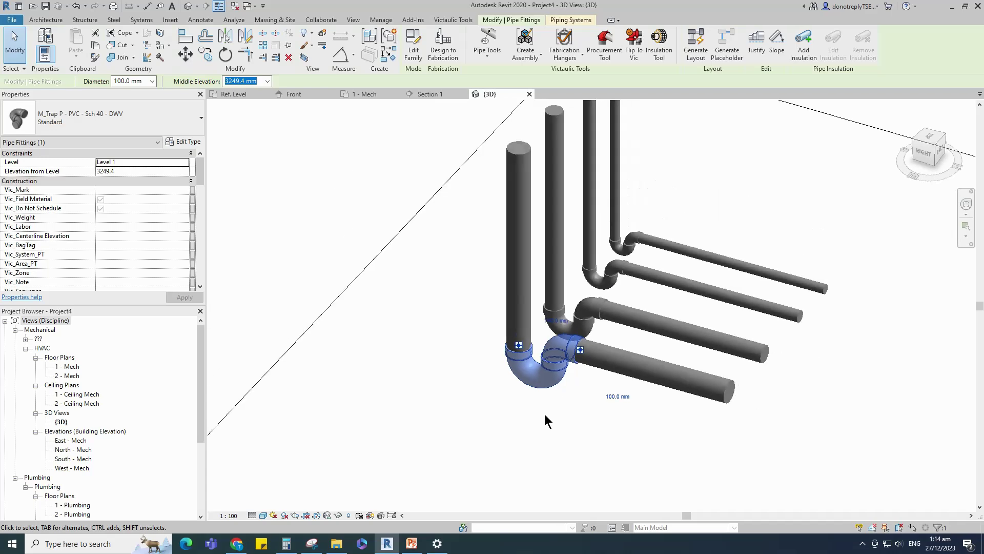
click(561, 435)
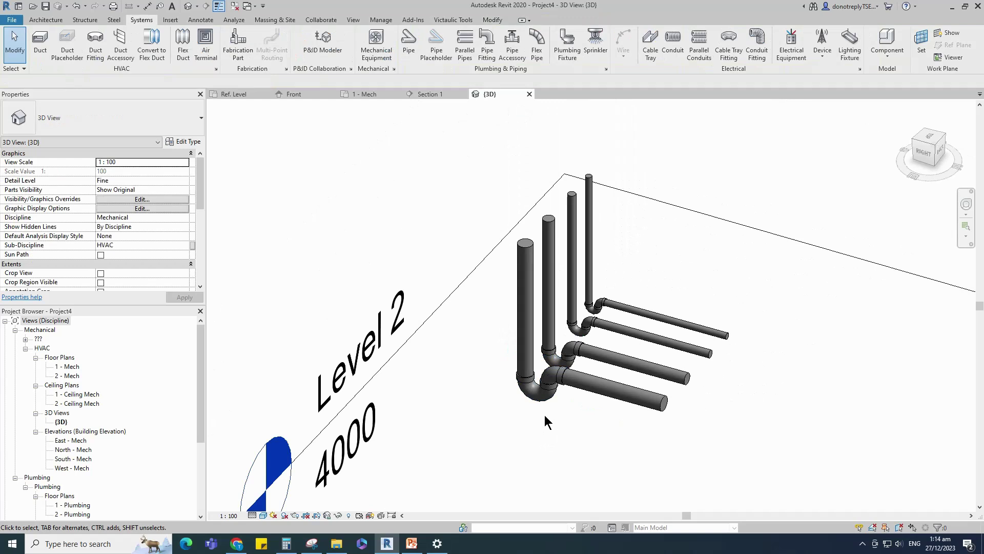
Close the inactive views and create a new family from the Metric Generic Model template
click(235, 6)
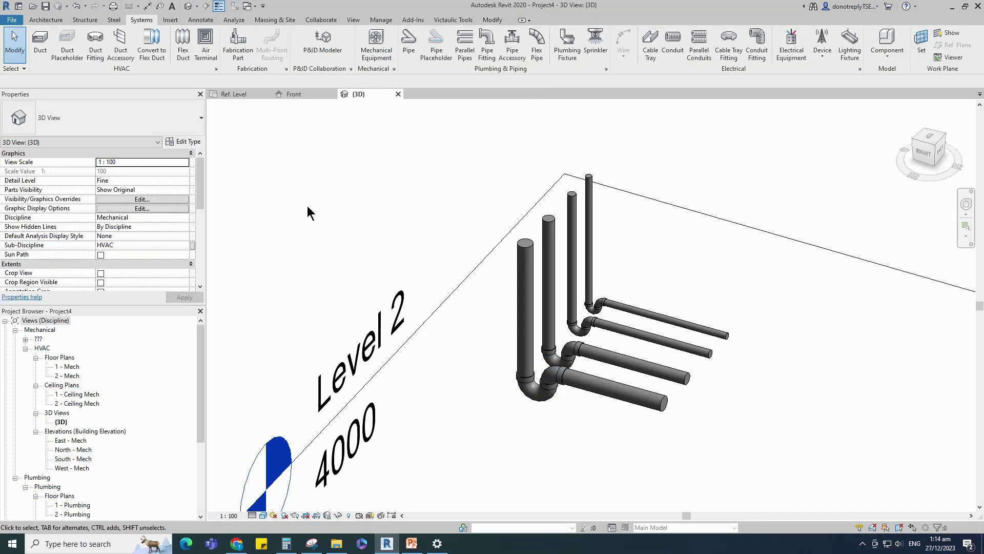
click(13, 23)
mouse_move(66, 58)
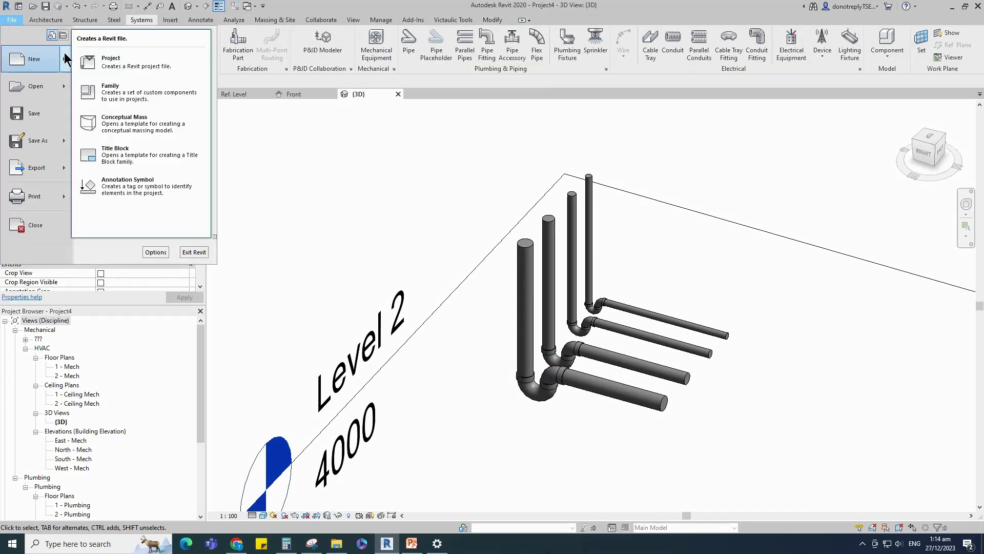
click(112, 91)
scroll(279, 347, down, 6)
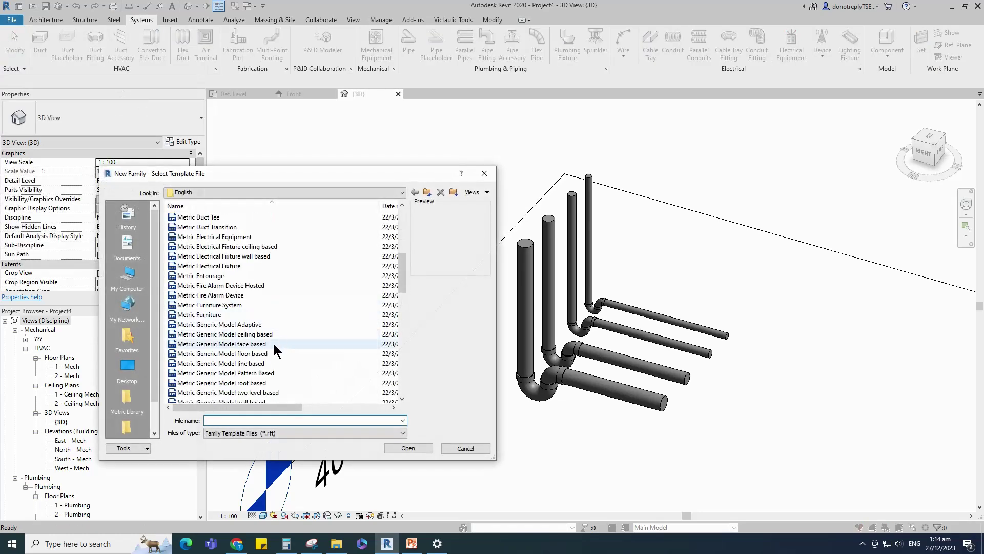
click(236, 383)
click(408, 448)
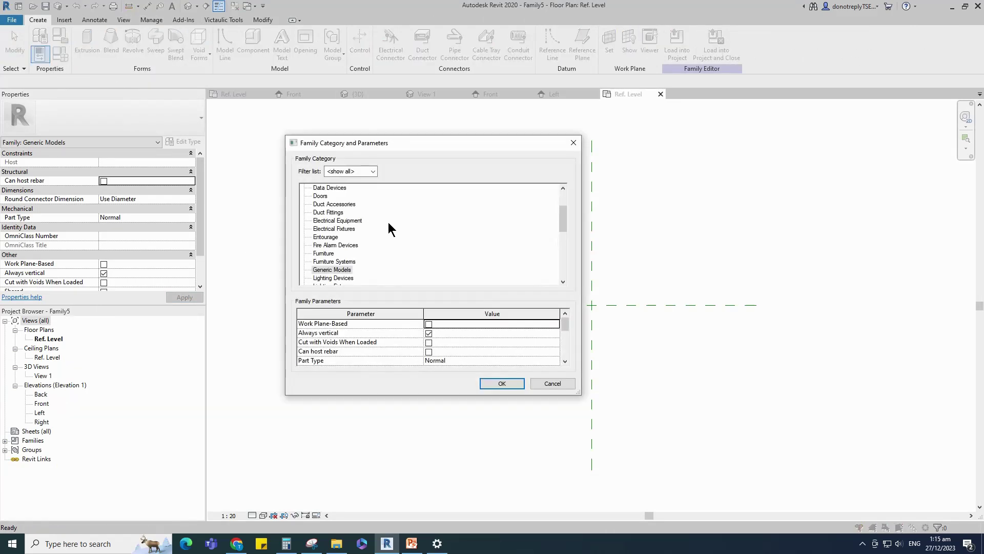
Set the family category to Pipe Fittings with the Multi Port part type
scroll(365, 250, down, 4)
click(329, 237)
click(554, 351)
scroll(489, 381, down, 3)
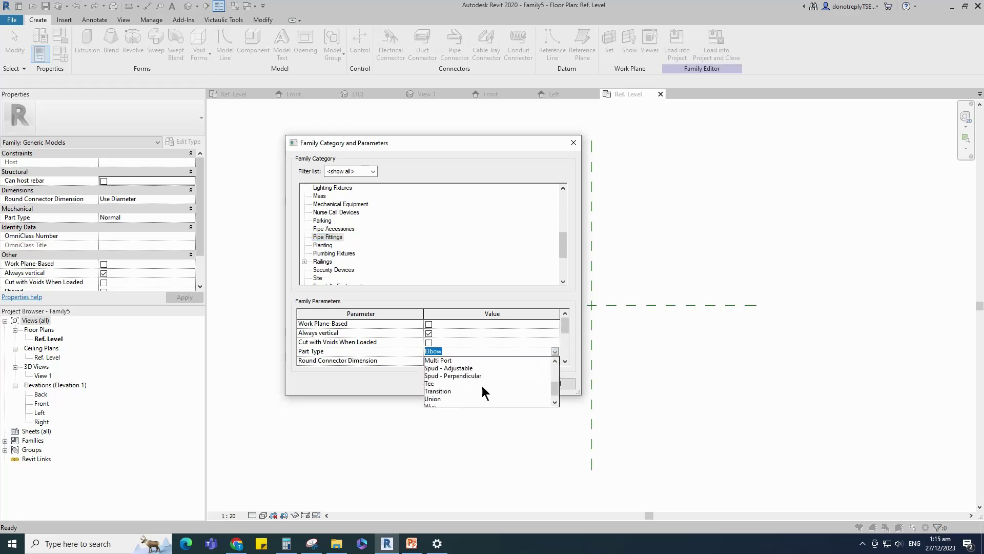
click(445, 368)
Assign OmniClass number 23.60.30.11.14 (Pipework Fittings) and apply the family category settings
scroll(490, 368, down, 3)
click(554, 323)
click(557, 323)
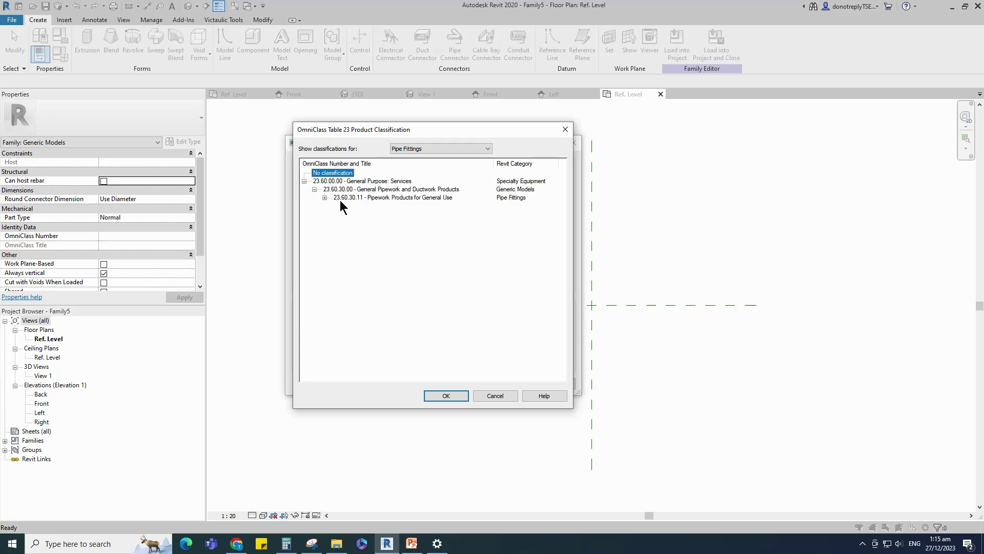
click(380, 206)
click(467, 398)
click(504, 387)
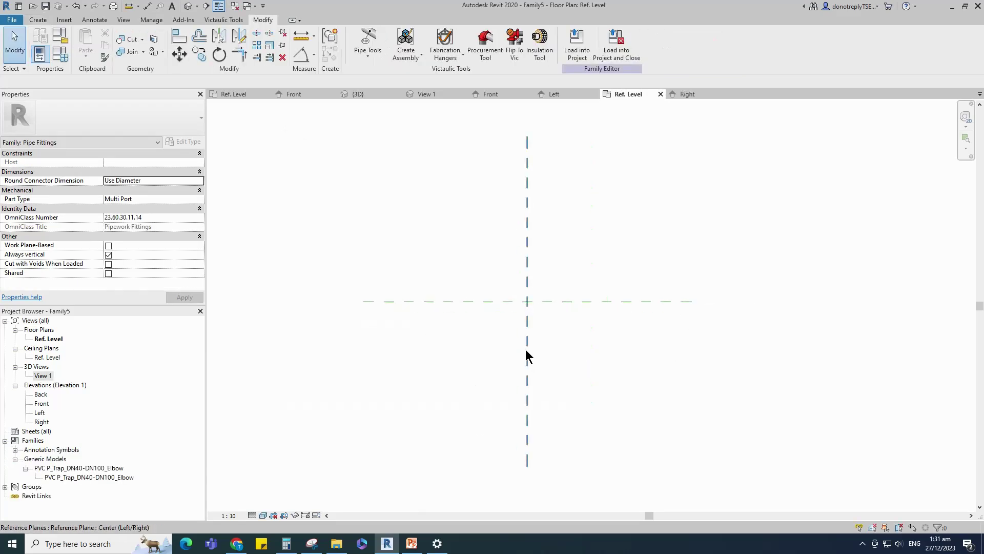
Draw two reference planes offset 100 mm, one above the Center (Front/Back) plane and one right of the Center (Left/Right) plane
click(526, 354)
key(r)
key(p)
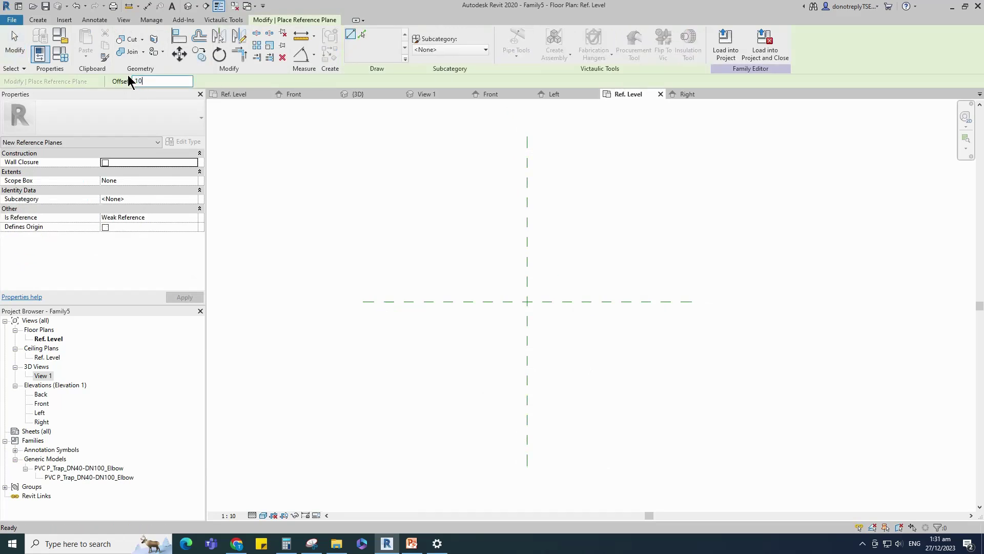
click(447, 297)
click(563, 298)
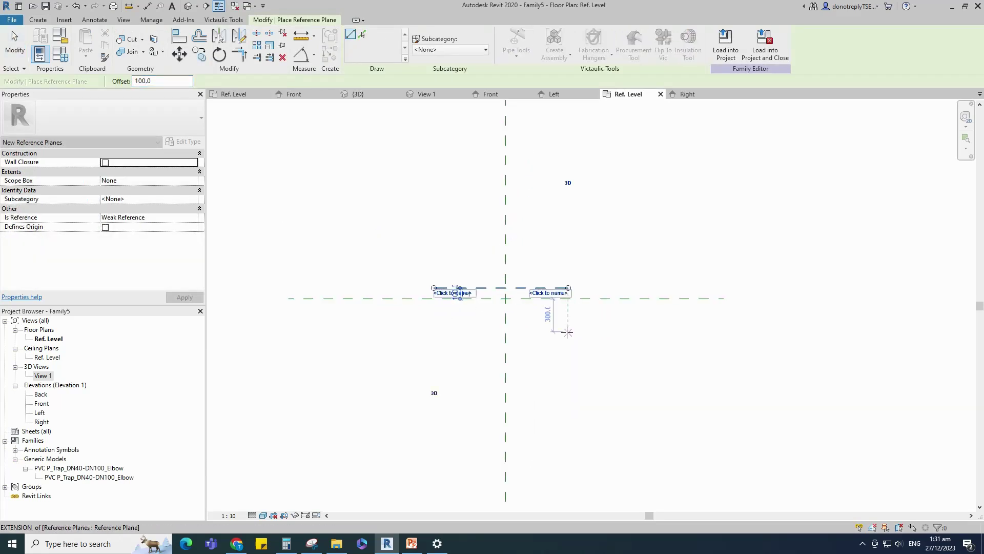
click(509, 363)
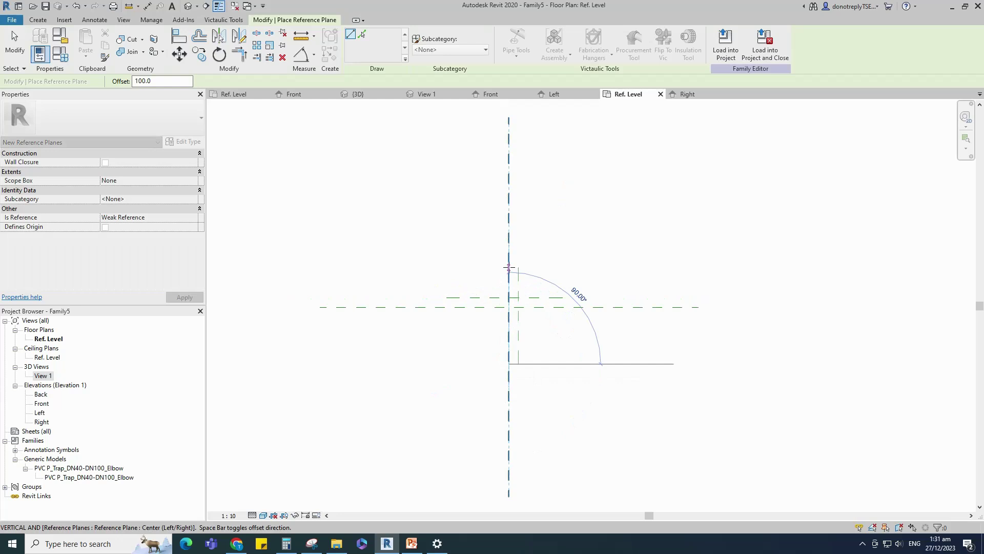
click(509, 263)
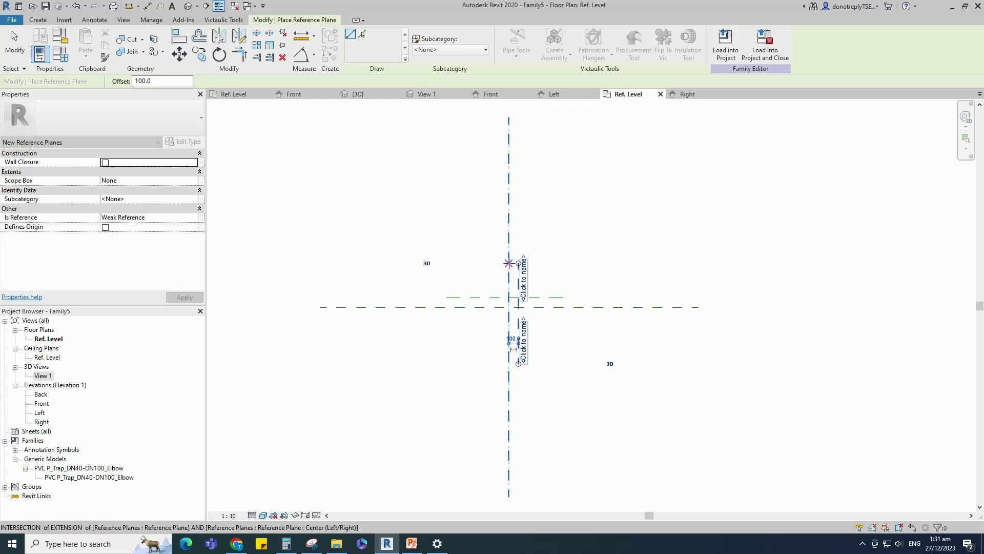
scroll(584, 341, up, 2)
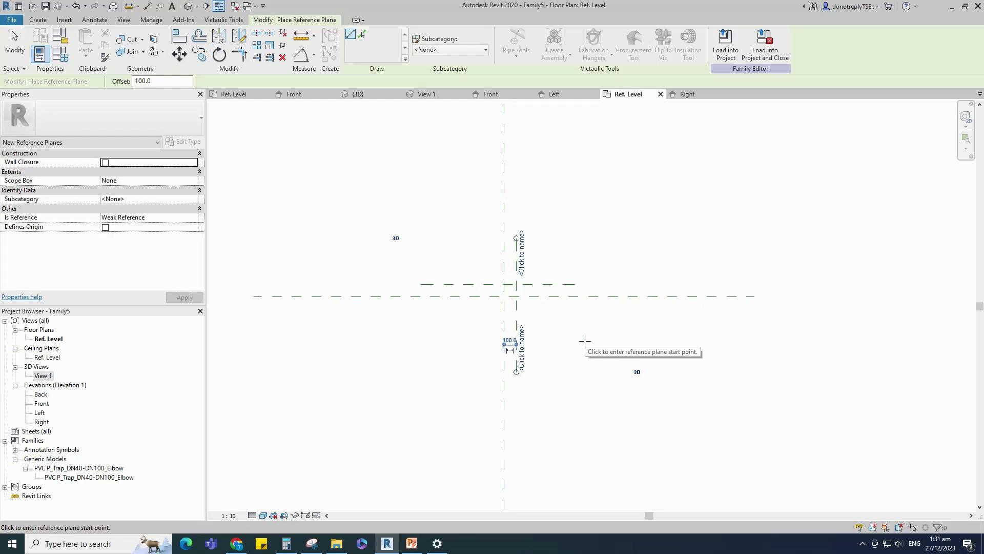
Add a third reference plane by offsetting the new horizontal plane 100 mm upward
click(361, 34)
scroll(453, 288, up, 2)
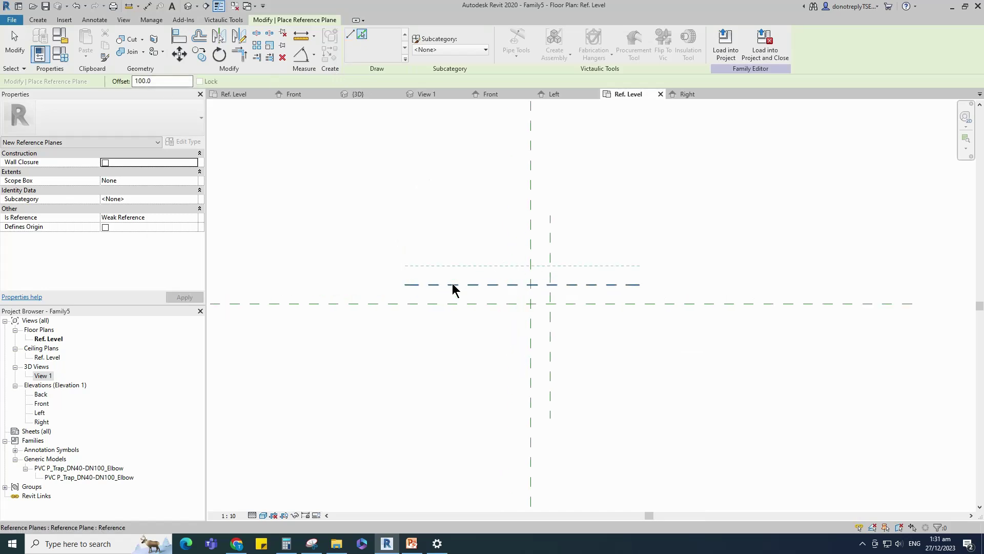
click(453, 285)
scroll(564, 378, down, 1)
Dimension the three horizontal reference planes in one chain, then the spacing between the two vertical reference planes
click(314, 54)
click(318, 75)
click(534, 297)
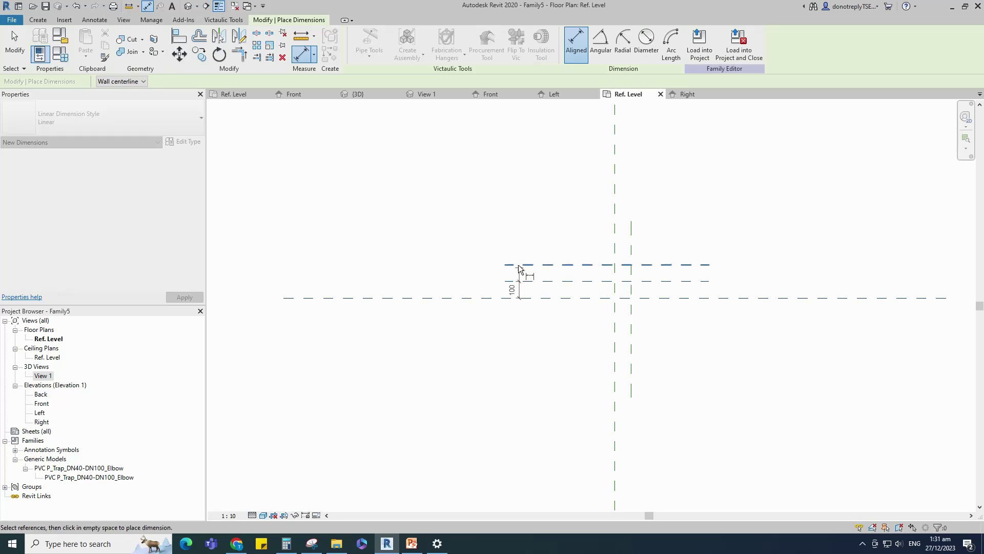
click(519, 281)
click(507, 265)
click(478, 244)
click(633, 377)
click(614, 380)
click(567, 379)
key(Escape)
key(Escape)
Label the horizontal-plane dimension chain and the vertical-plane dimension with a new type parameter named CE
click(625, 380)
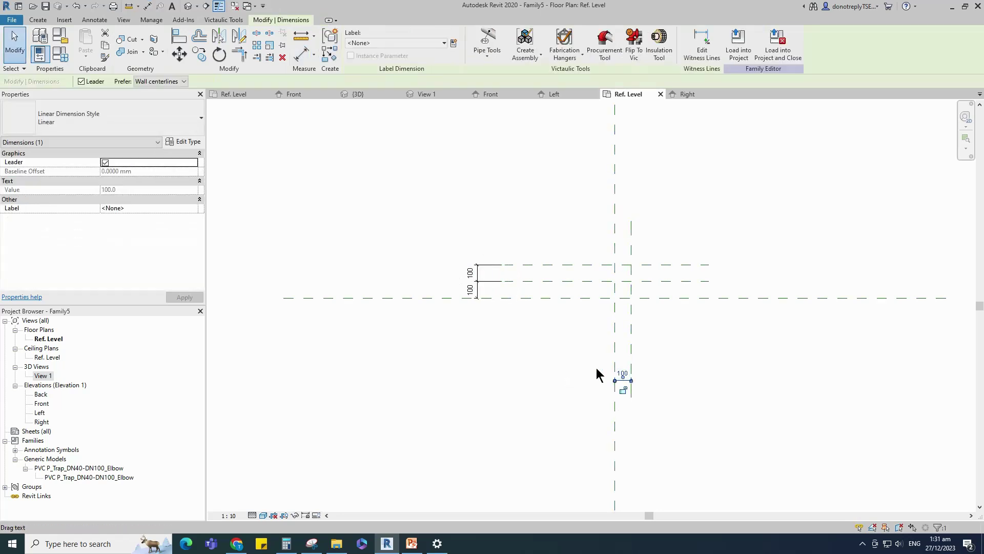
ctrl+click(477, 298)
click(453, 43)
text(CE)
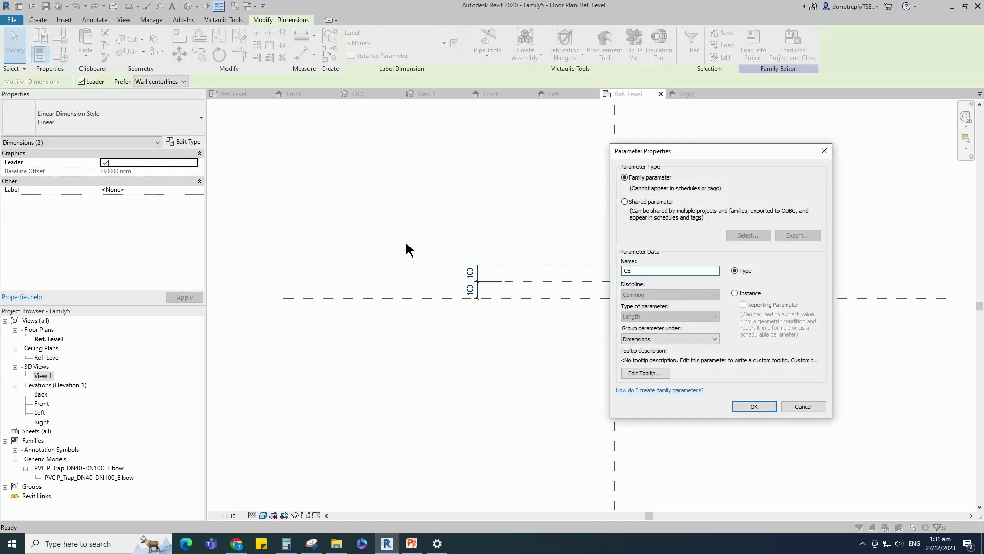
click(751, 405)
click(500, 399)
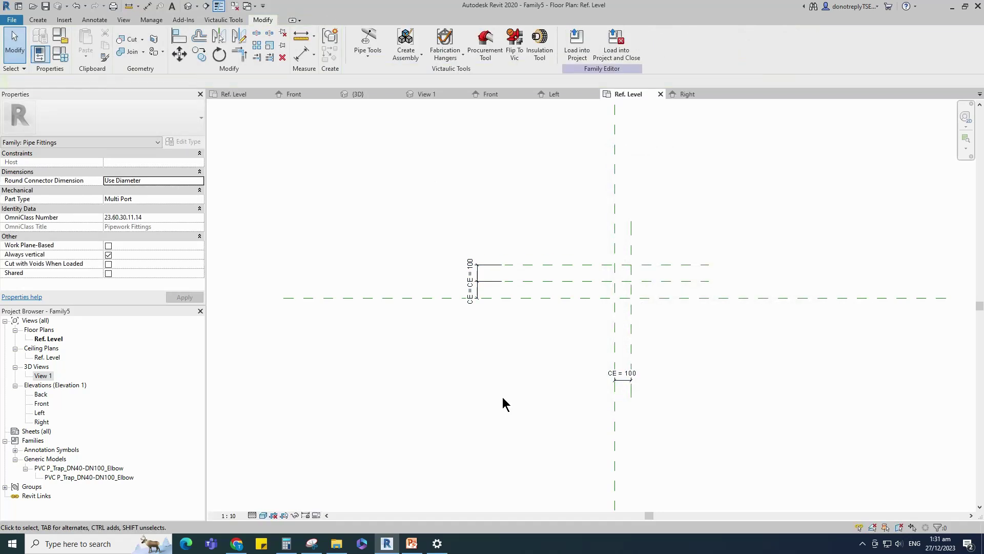
Add a vertical reference plane offset 50 mm to the right of the CE vertical plane
click(631, 328)
click(330, 53)
click(361, 34)
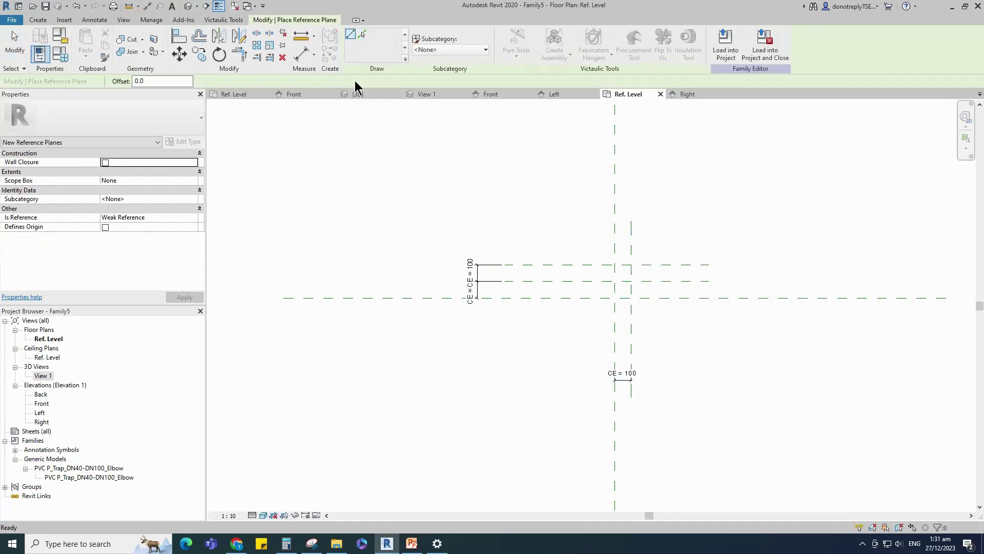
drag(146, 85, 123, 88)
text(50)
scroll(641, 334, up, 3)
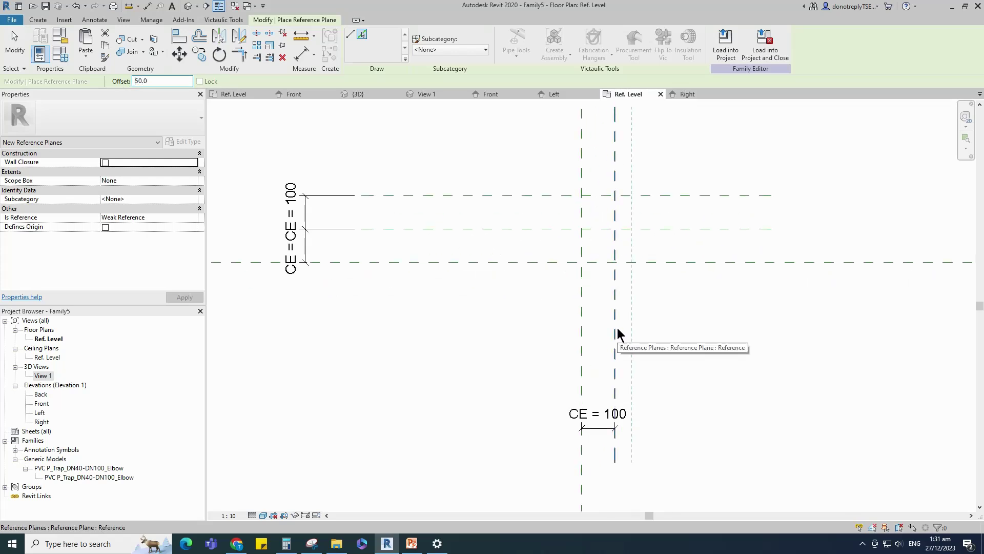
click(617, 328)
scroll(513, 359, down, 1)
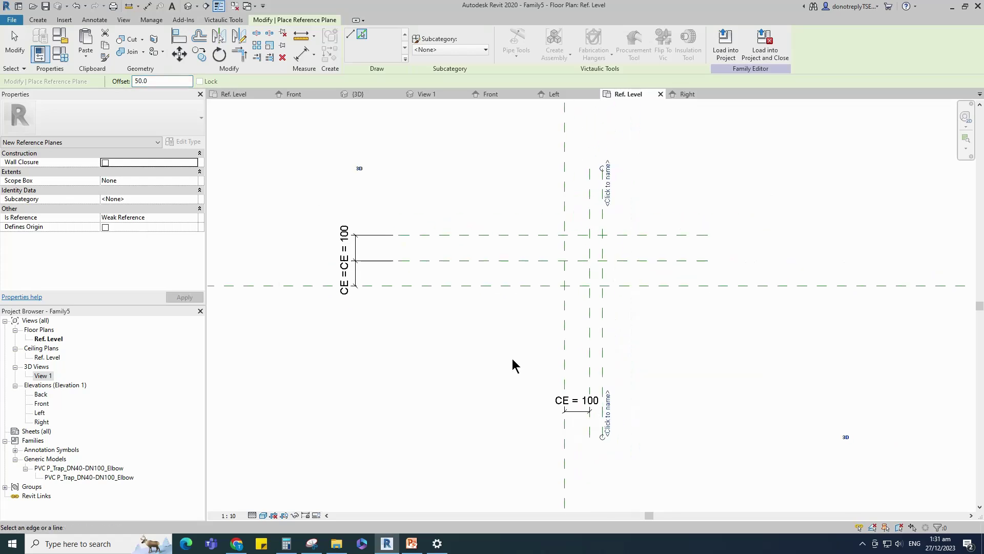
Dimension the spacing between the CE vertical plane and the new vertical reference plane beside it
click(300, 54)
click(603, 363)
click(590, 365)
click(582, 367)
scroll(582, 366, up, 1)
key(Escape)
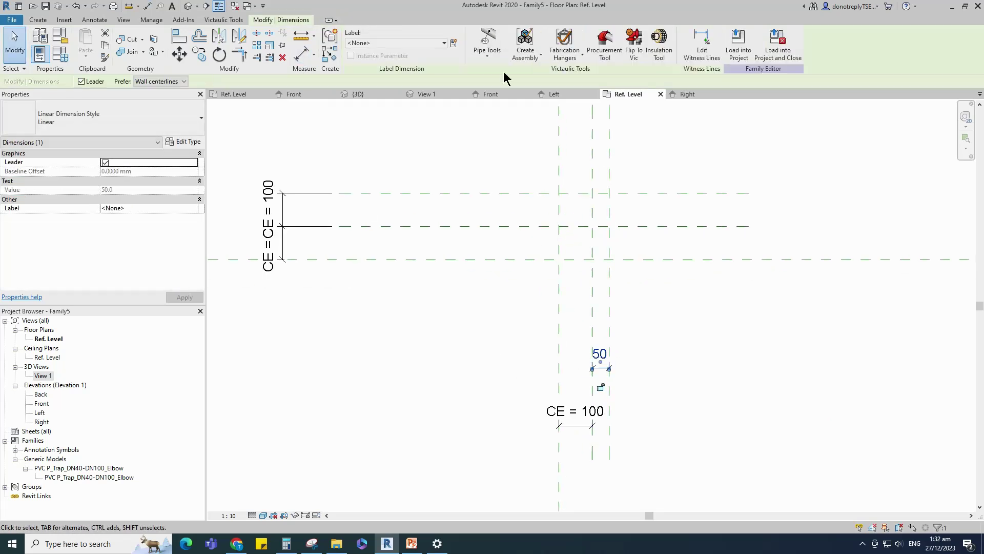
Label the 50 mm plane spacing with a new type parameter named SL
click(453, 43)
text(SL)
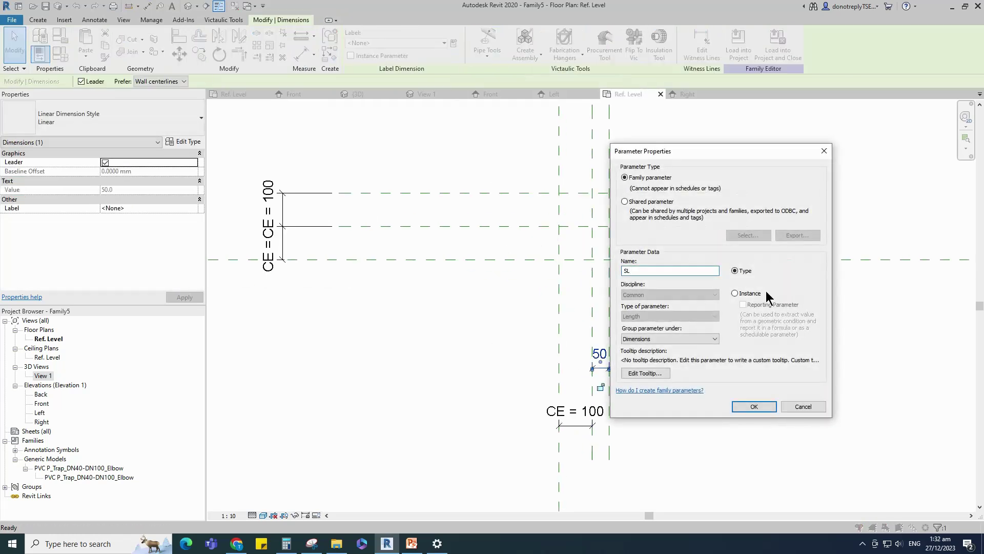
click(753, 407)
click(711, 442)
scroll(711, 436, down, 1)
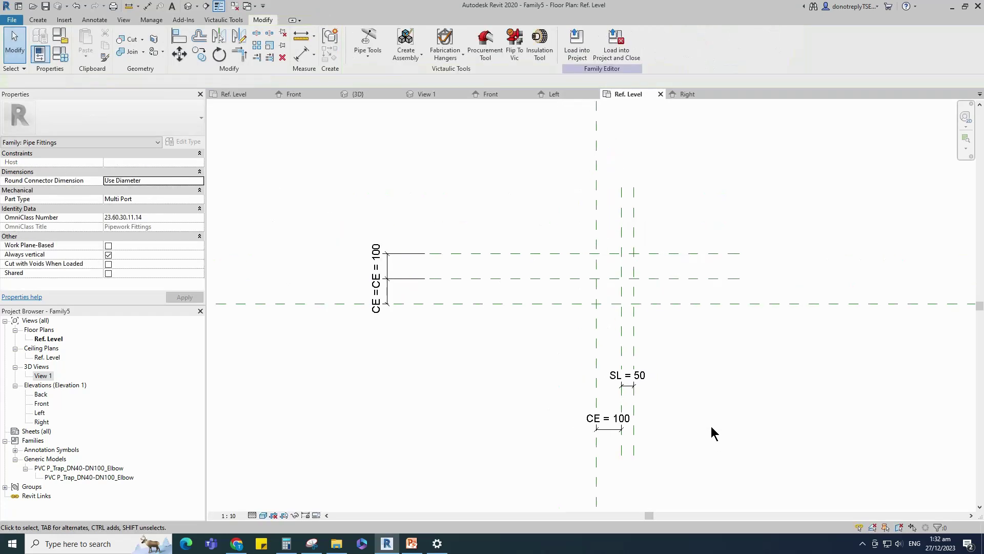
Sketch a U-shaped sweep path of two straight segments across the SL spacing, joined by a semicircular arc of 100 mm radius
click(38, 20)
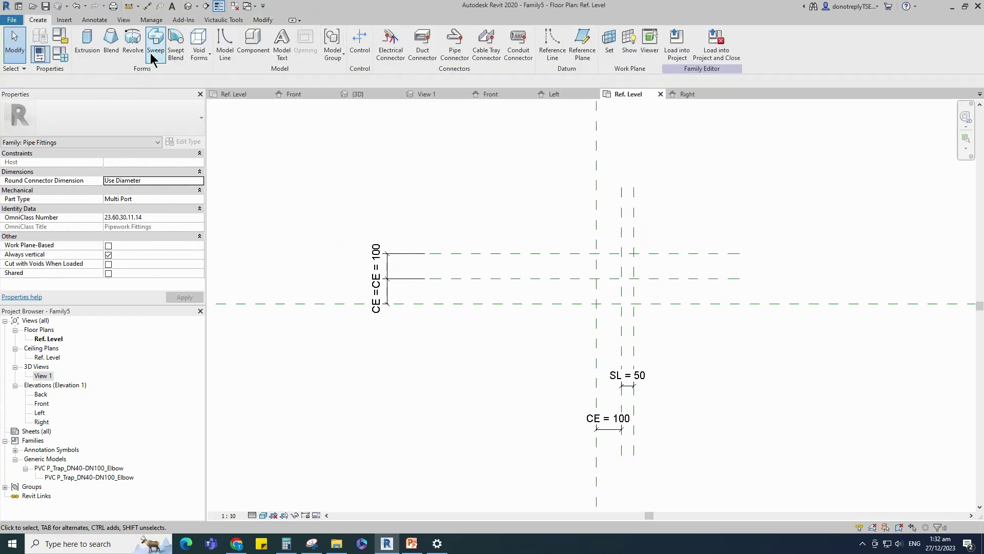
click(156, 44)
click(668, 39)
scroll(634, 303, up, 4)
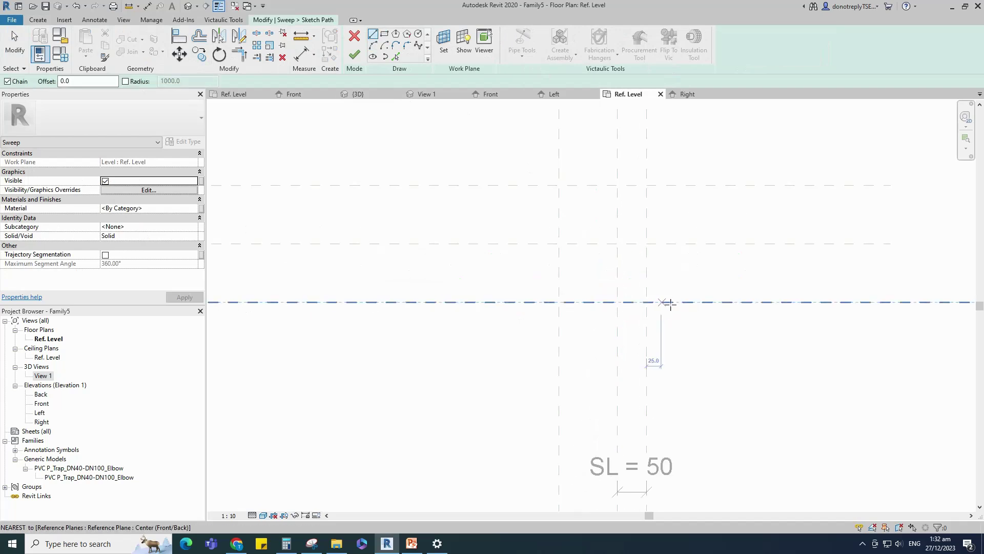
click(649, 304)
click(373, 45)
click(649, 169)
click(713, 236)
click(373, 34)
key(Escape)
key(Escape)
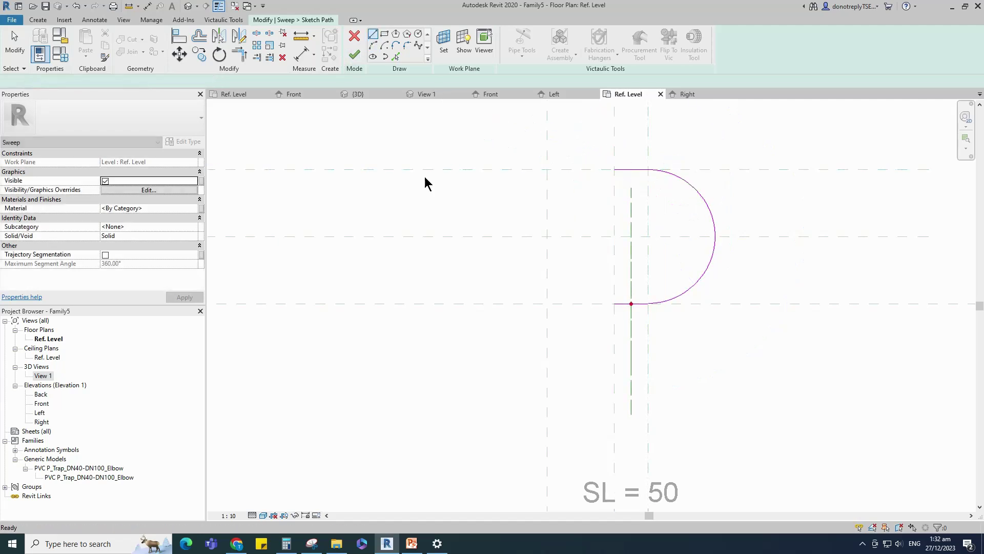
Align and lock the path's lower and upper straight segments to their horizontal reference planes
click(179, 36)
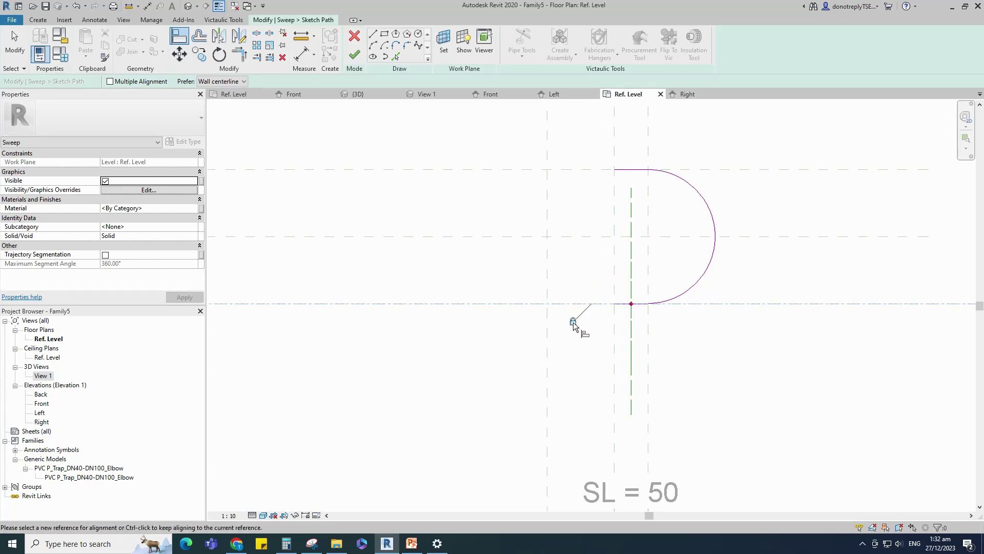
click(583, 170)
click(629, 170)
click(586, 153)
key(Escape)
key(Escape)
Make the arc's radius dimension permanent, label it with the CE parameter and finish the sweep path
click(668, 173)
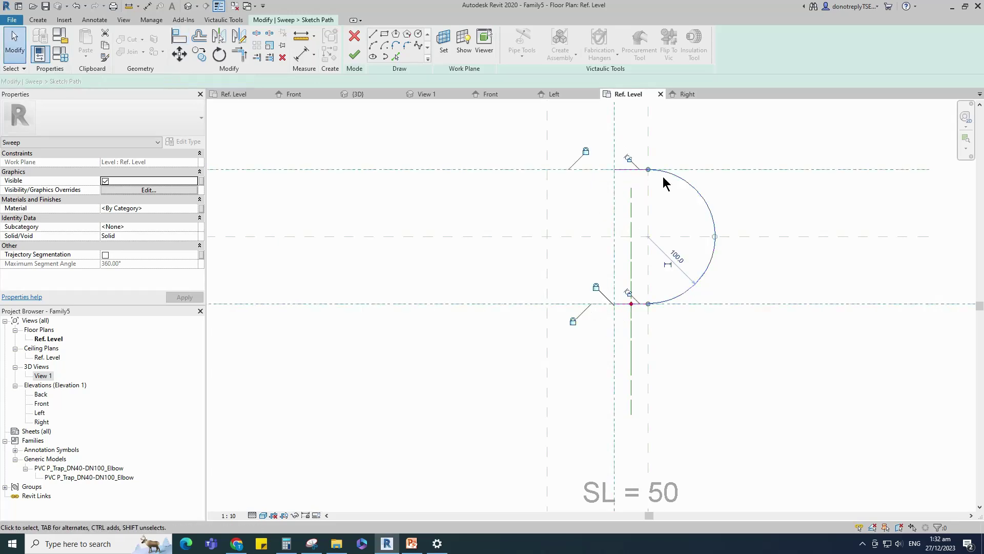
click(638, 341)
scroll(637, 343, down, 2)
click(680, 297)
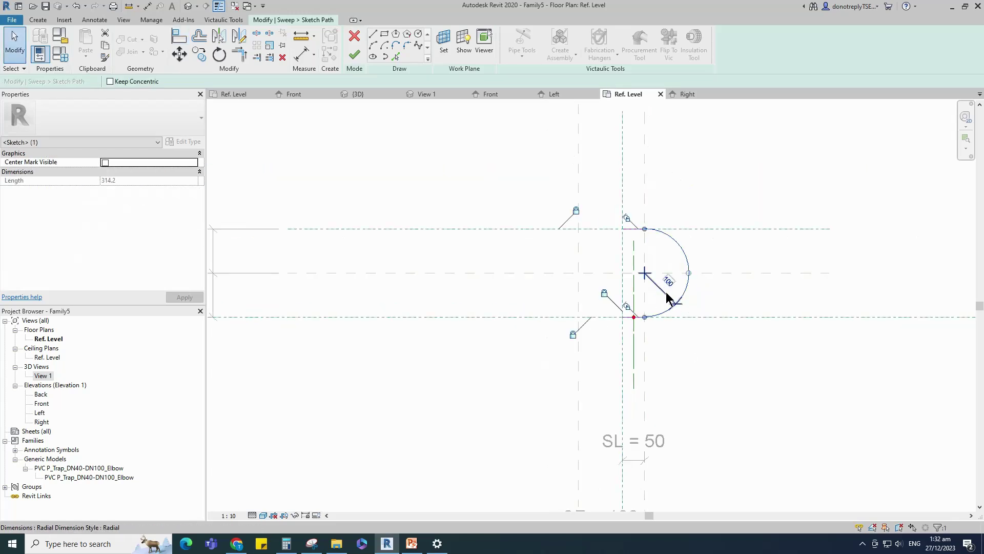
click(668, 298)
click(194, 199)
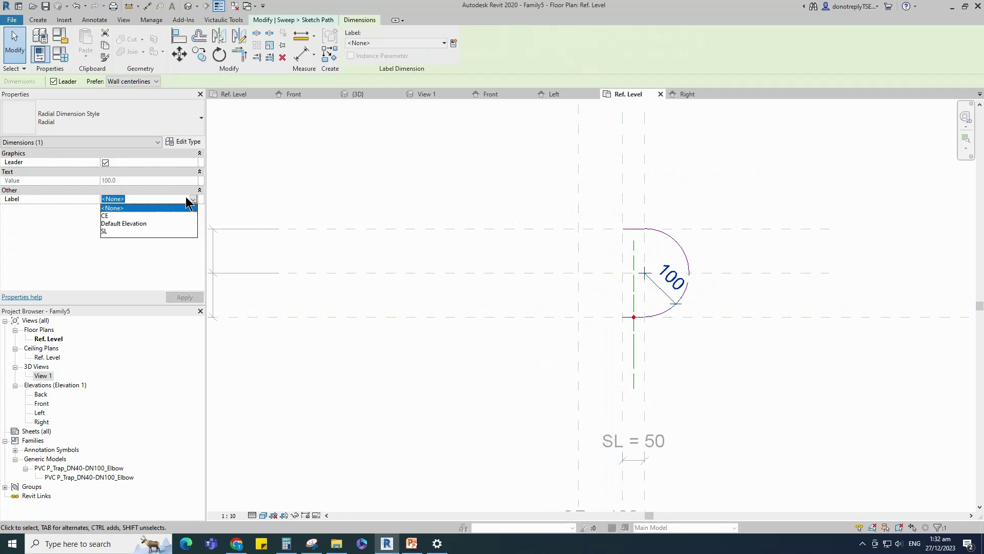
click(105, 215)
click(783, 362)
click(354, 57)
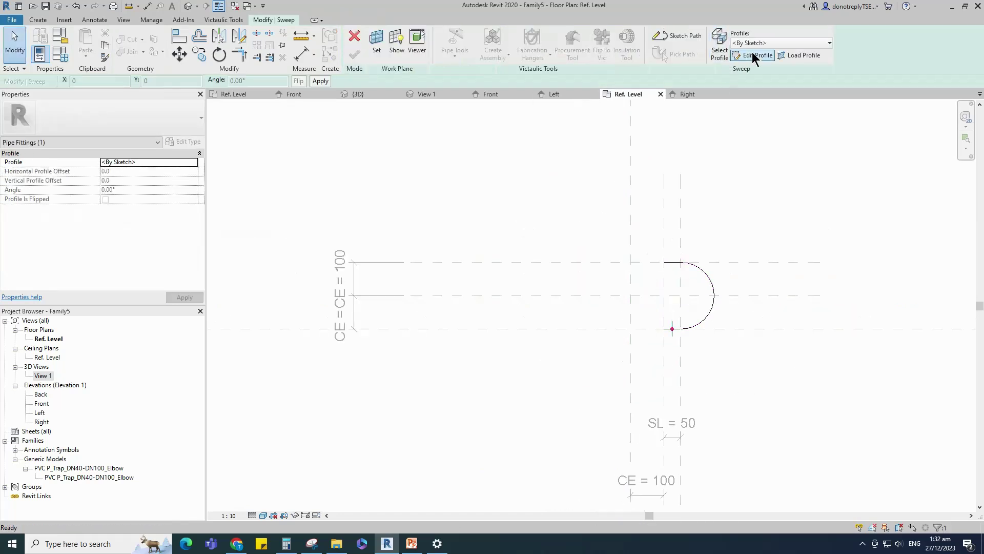
Edit the sweep profile in the Left elevation, sketching a circle of 45 mm radius centred on the path point
click(753, 56)
click(615, 379)
scroll(621, 388, up, 4)
click(614, 368)
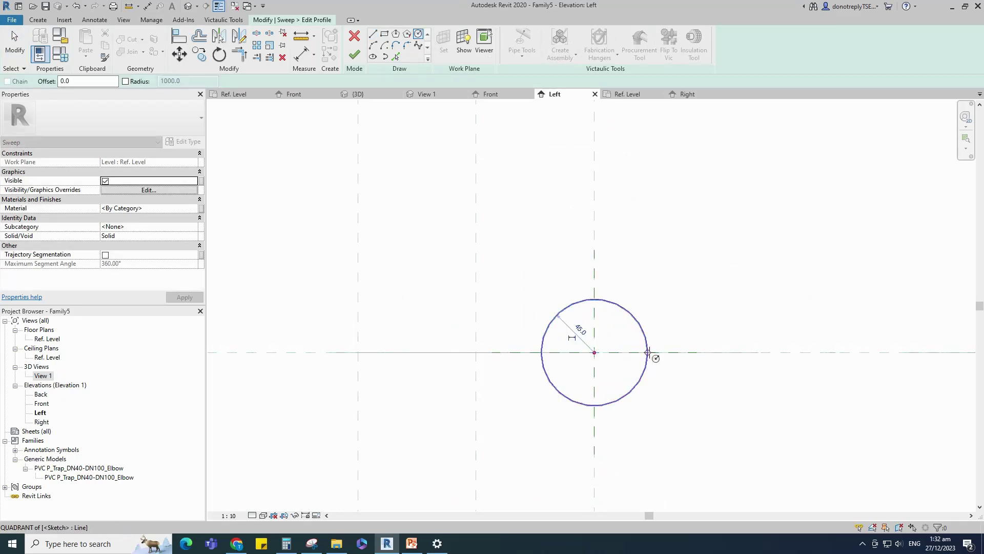
click(648, 353)
scroll(653, 353, down, 2)
key(Escape)
Align the profile circle's center to the vertical and horizontal reference planes and lock the alignments
key(a)
key(l)
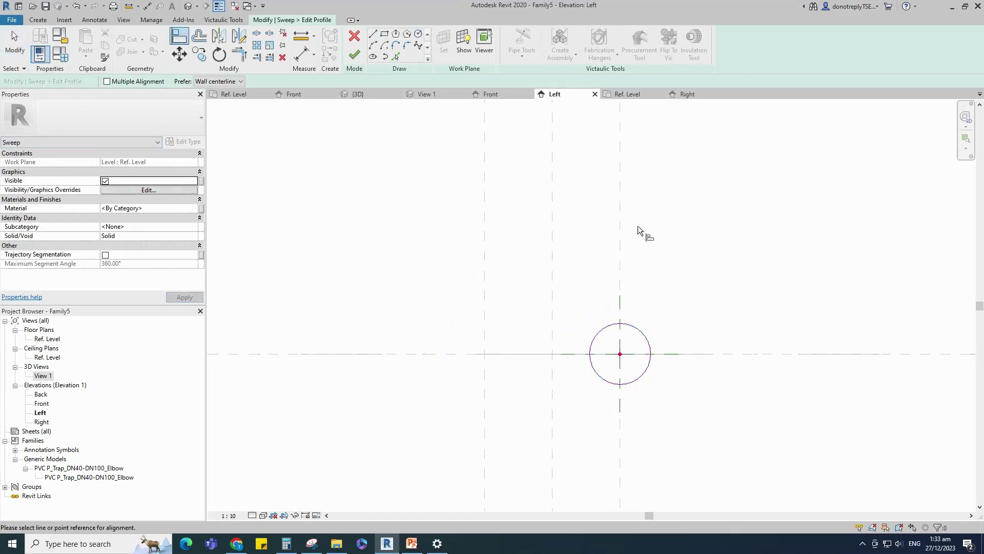
click(620, 228)
click(620, 354)
click(706, 354)
click(621, 354)
scroll(633, 320, down, 1)
key(Escape)
Dimension the profile circle's diameter and set the view scale to 1:5
click(315, 55)
click(318, 135)
click(638, 328)
click(641, 330)
key(Escape)
click(228, 515)
click(241, 404)
scroll(572, 408, up, 1)
Label the diameter dimension with a new instance parameter named POD, and finish the profile and the sweep
click(635, 320)
click(454, 43)
text(POD)
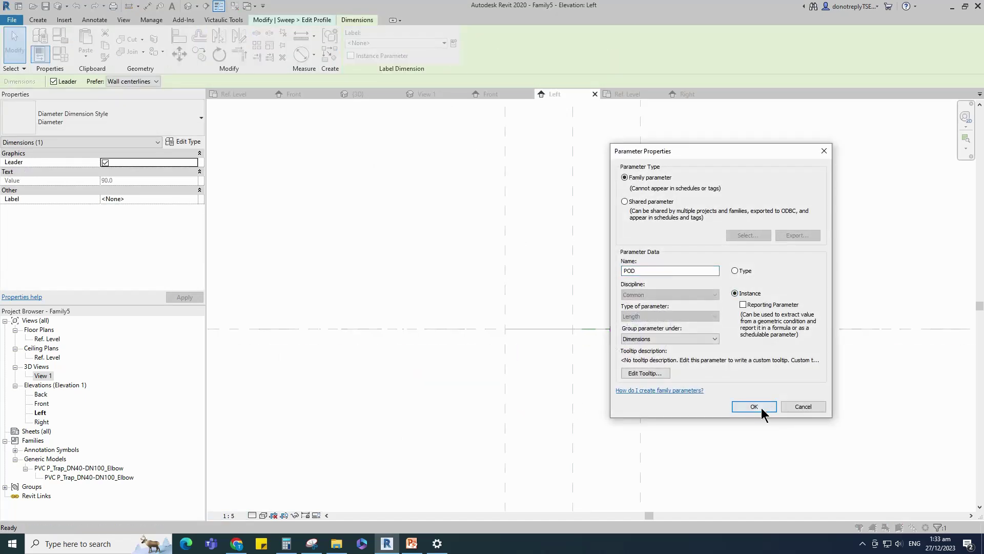
click(753, 406)
key(Escape)
click(355, 53)
click(355, 53)
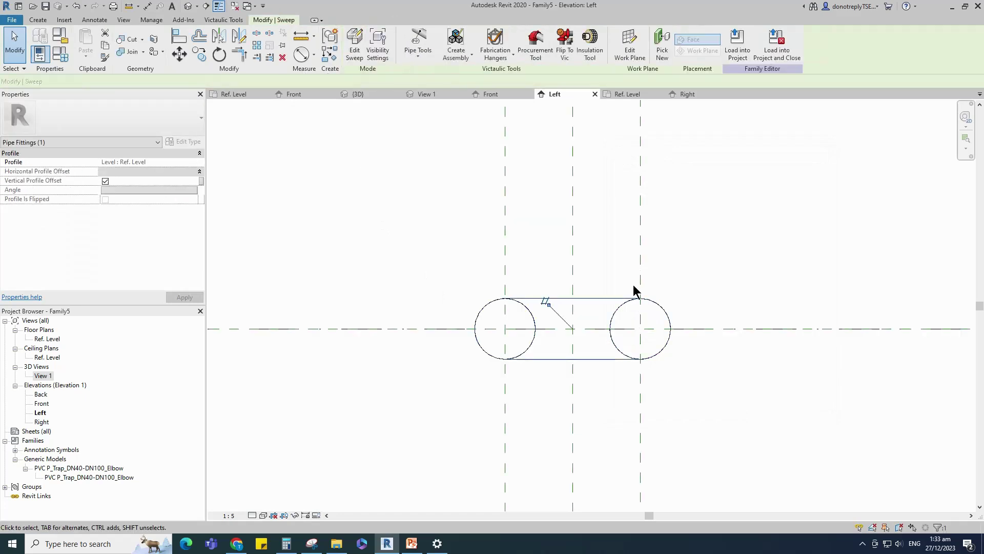
Start an extrusion and sketch a circle of 50 mm radius concentric with the left pipe end
click(38, 20)
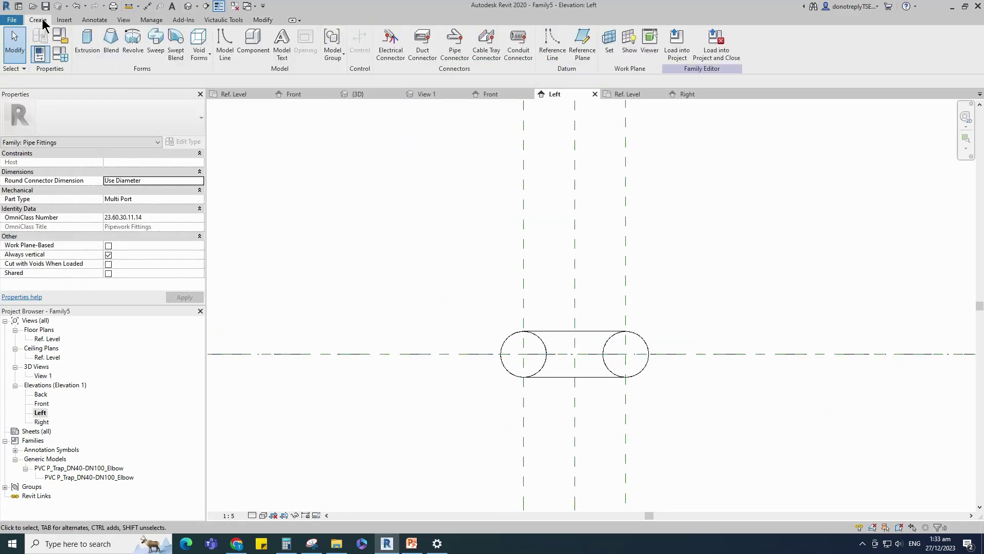
click(88, 43)
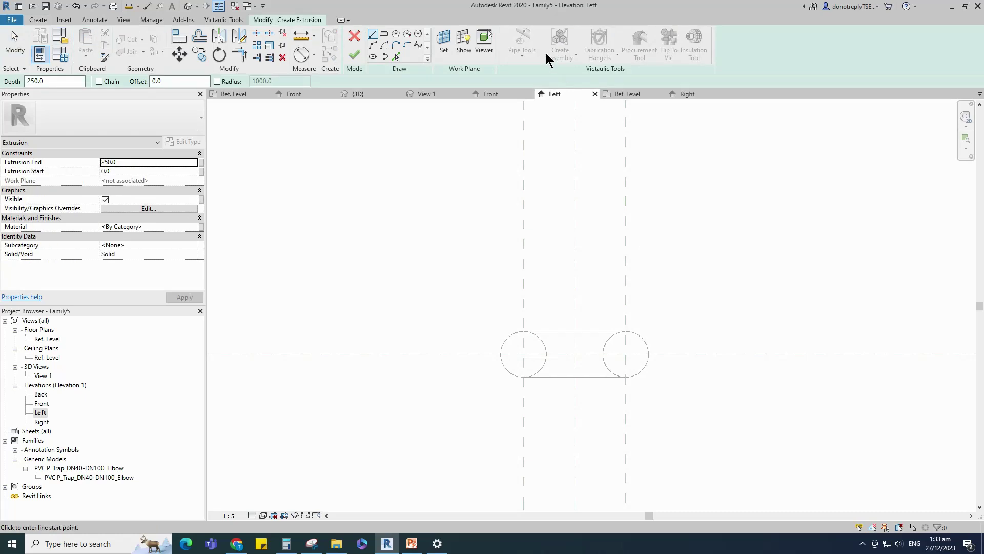
scroll(523, 348, up, 2)
click(523, 358)
scroll(571, 359, up, 4)
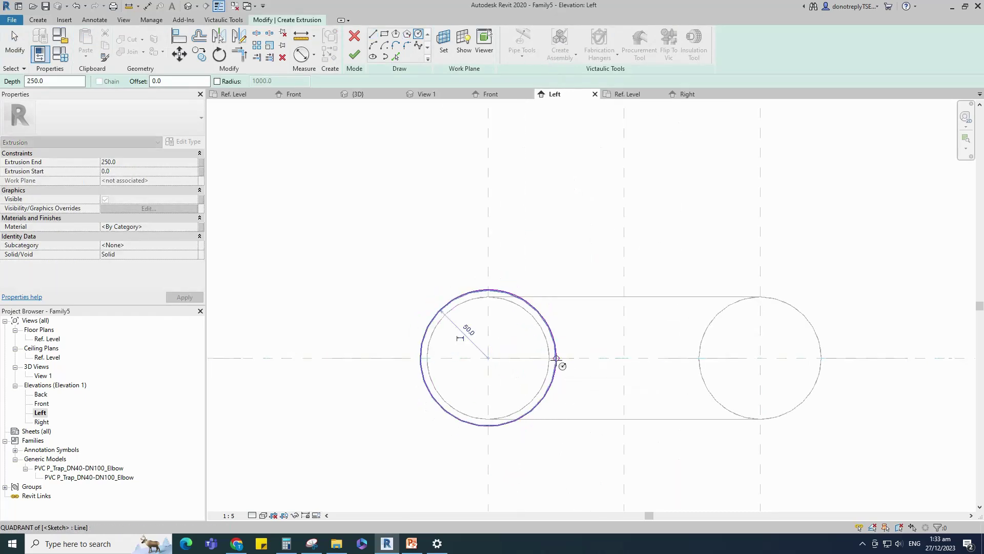
click(556, 359)
scroll(590, 353, down, 3)
key(Escape)
Show the new circle's center mark and align its center to the crossing reference planes
click(569, 360)
click(105, 163)
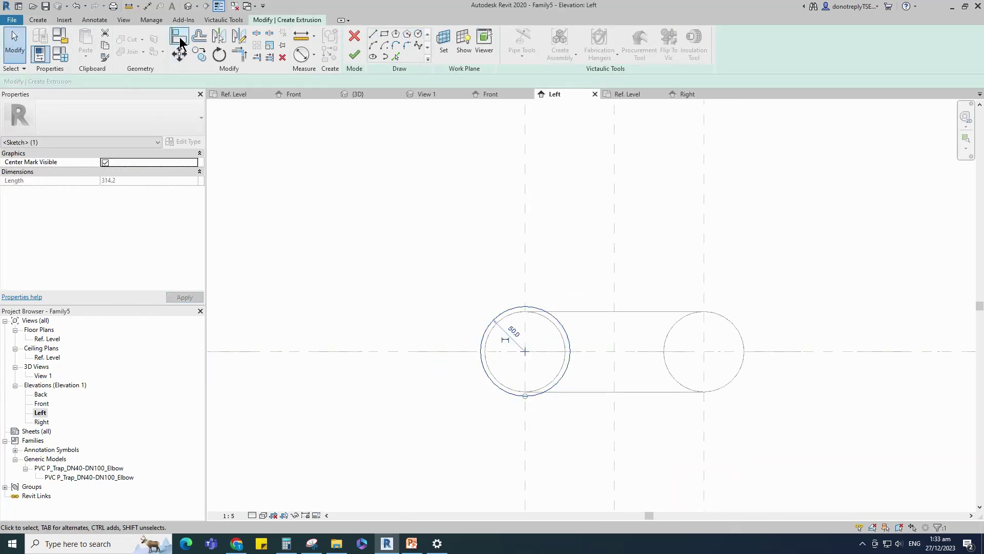
key(a)
key(l)
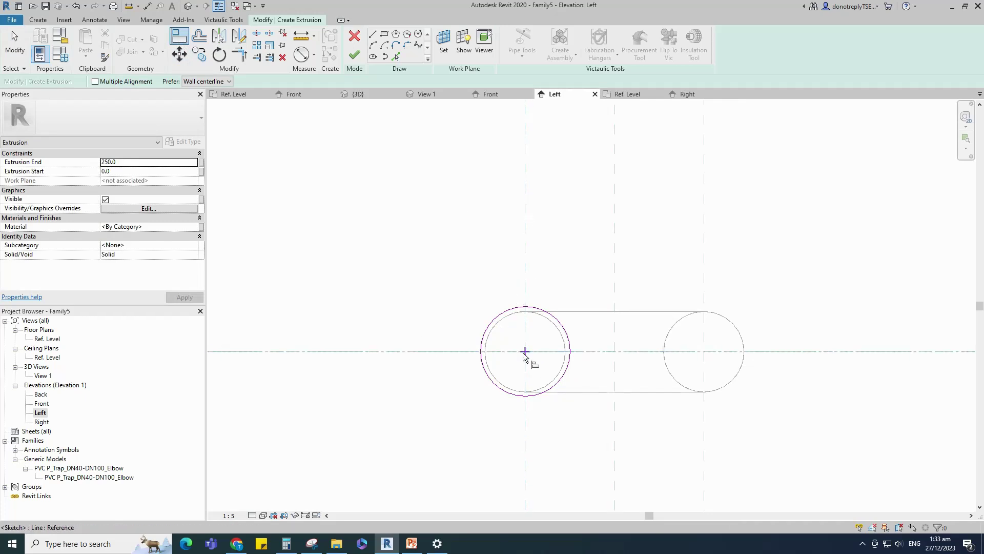
scroll(590, 323, down, 3)
key(Escape)
Dimension the extrusion circle's diameter and label it with a new instance parameter named SOD
key(d)
key(i)
scroll(575, 322, up, 2)
click(575, 323)
click(589, 262)
key(Escape)
click(553, 323)
click(453, 43)
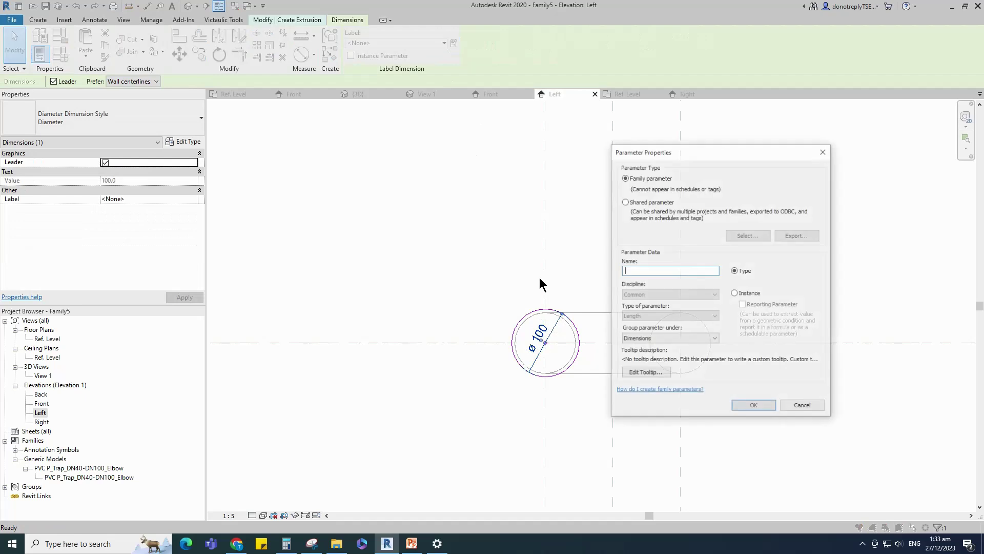
text(SOD)
click(736, 293)
click(754, 406)
Mirror the SOD circle with its dimension about the middle vertical reference plane
drag(459, 263, 580, 393)
click(218, 36)
click(597, 252)
Align and lock the mirrored circle's center to its vertical and horizontal reference planes, and finish the extrusion
click(179, 36)
click(656, 207)
click(657, 343)
click(744, 343)
click(656, 343)
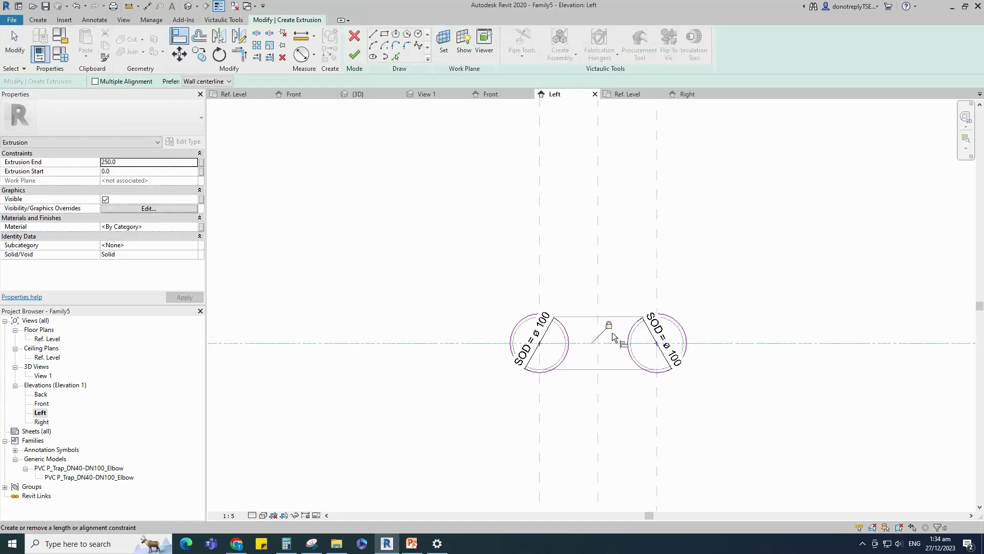
click(354, 60)
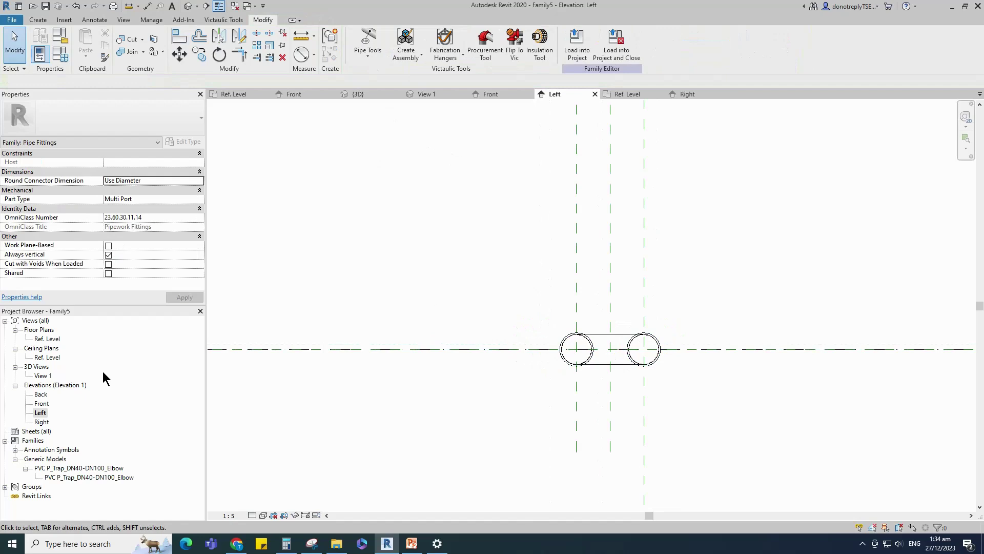
In the Ref. Level plan, stretch both ends of the socket extrusion to the two SL reference planes and lock them
double_click(47, 339)
click(610, 346)
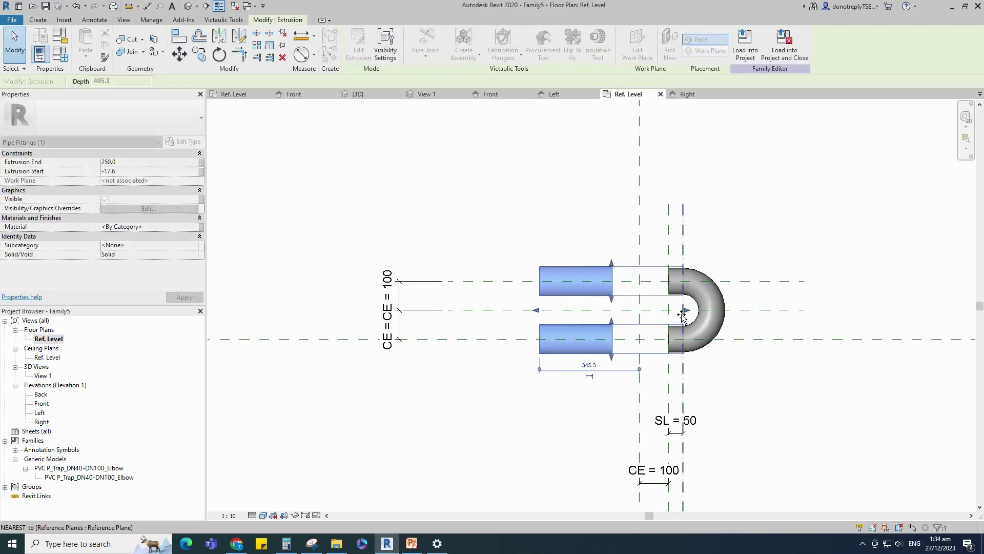
drag(682, 313, 683, 314)
click(701, 375)
drag(536, 310, 668, 314)
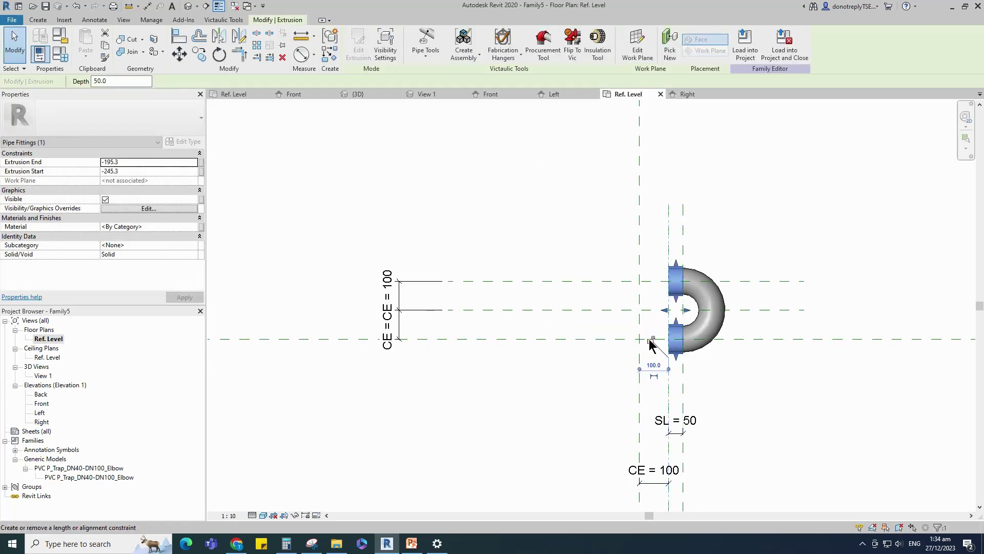
click(544, 370)
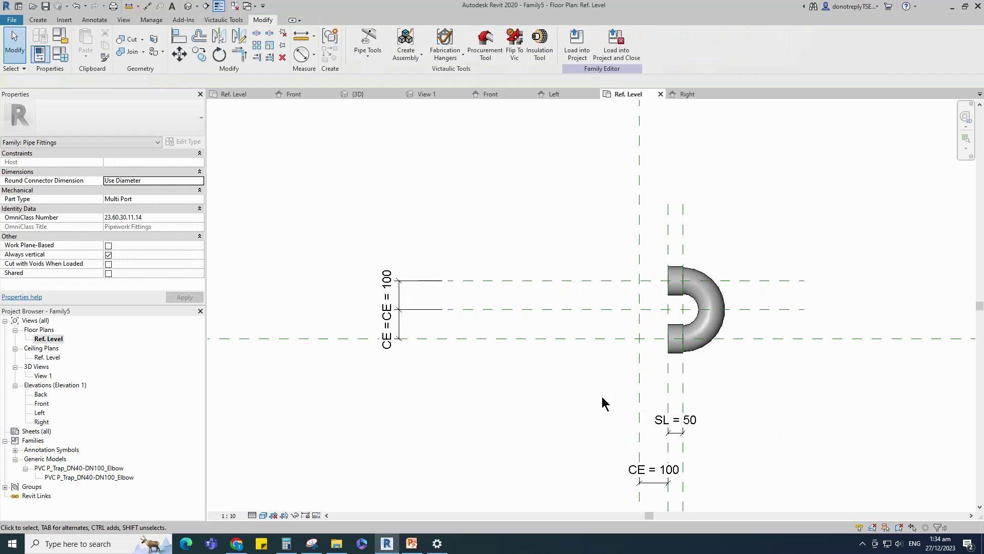
Import the lookup table P Trap_PVC_Sch 40_DWV.csv into the family
scroll(580, 396, down, 1)
click(60, 53)
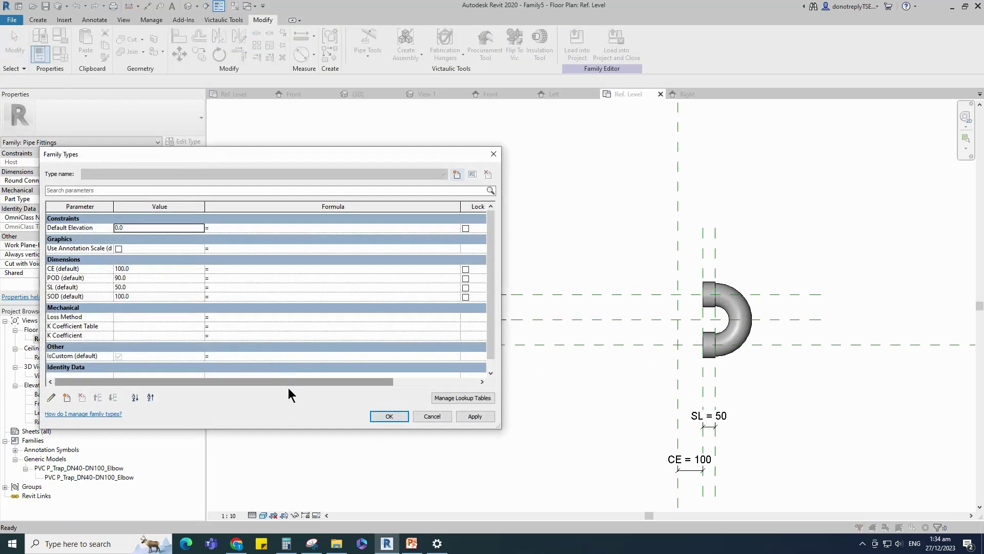
click(469, 396)
click(750, 357)
click(227, 222)
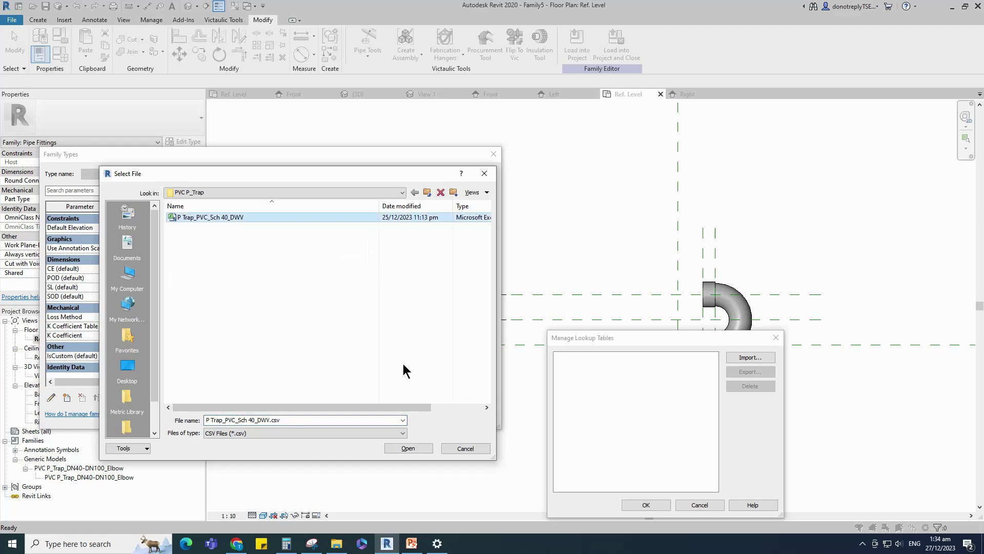
click(408, 448)
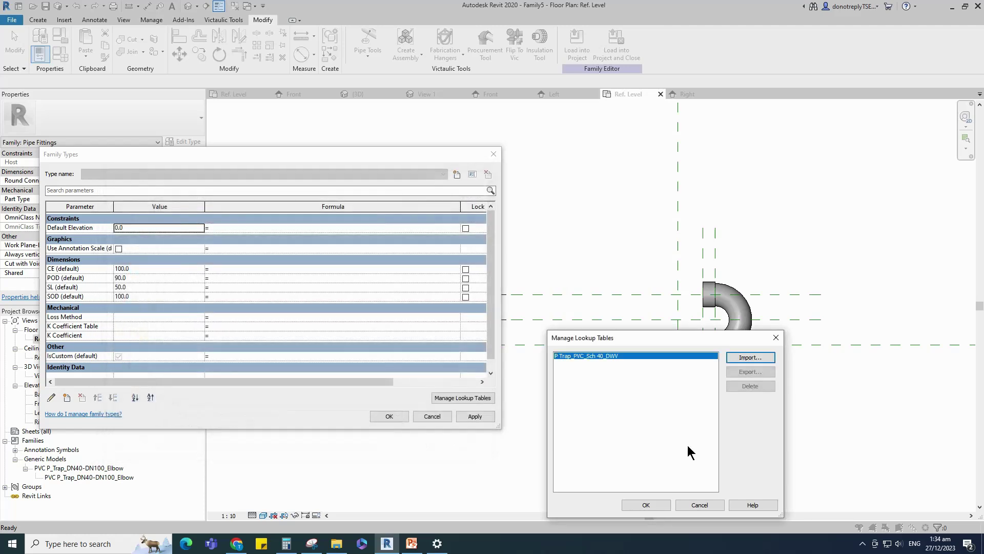
click(650, 505)
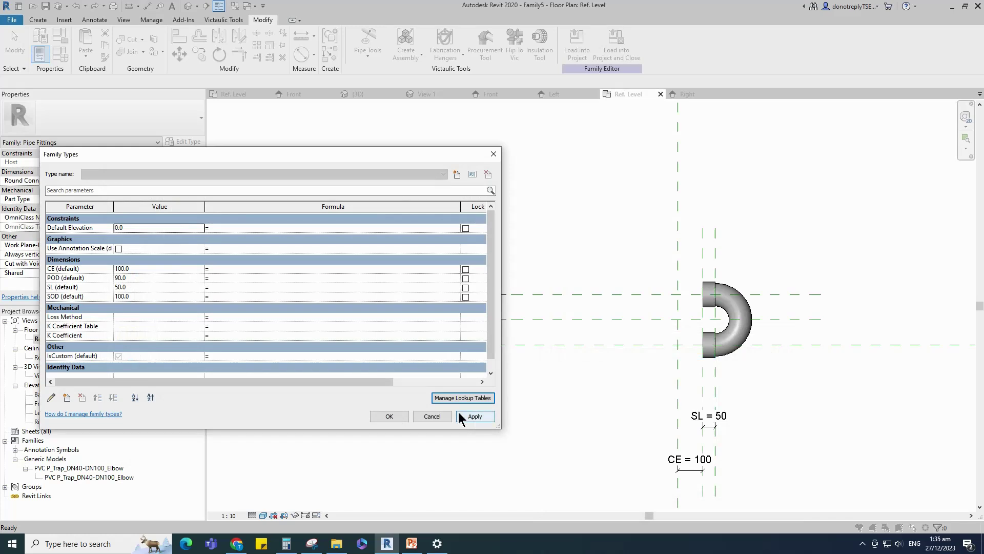
Add a text type parameter named Lookup Table Name under Other, with the value P Trap_PVC_Sch 40_DWV
click(66, 397)
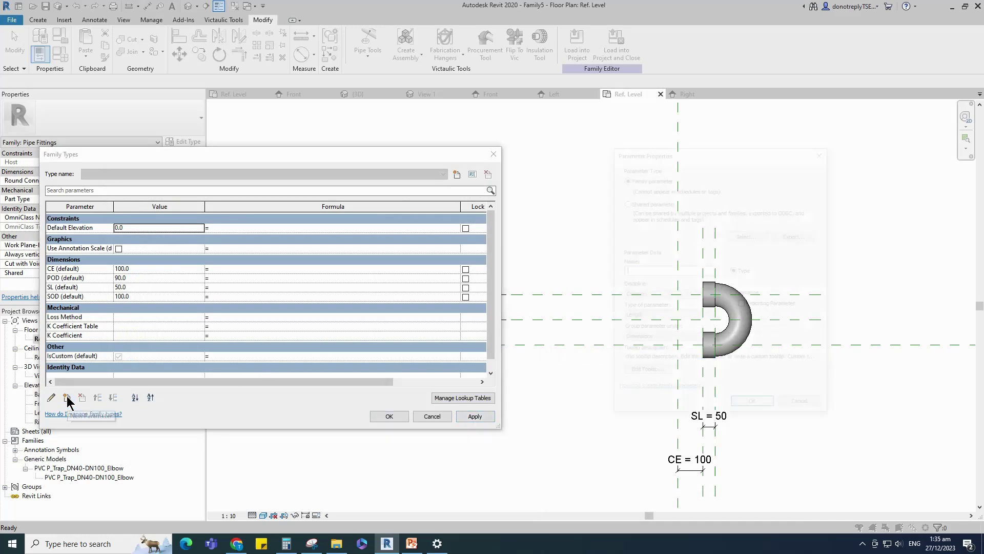
text(Lookup Table Name)
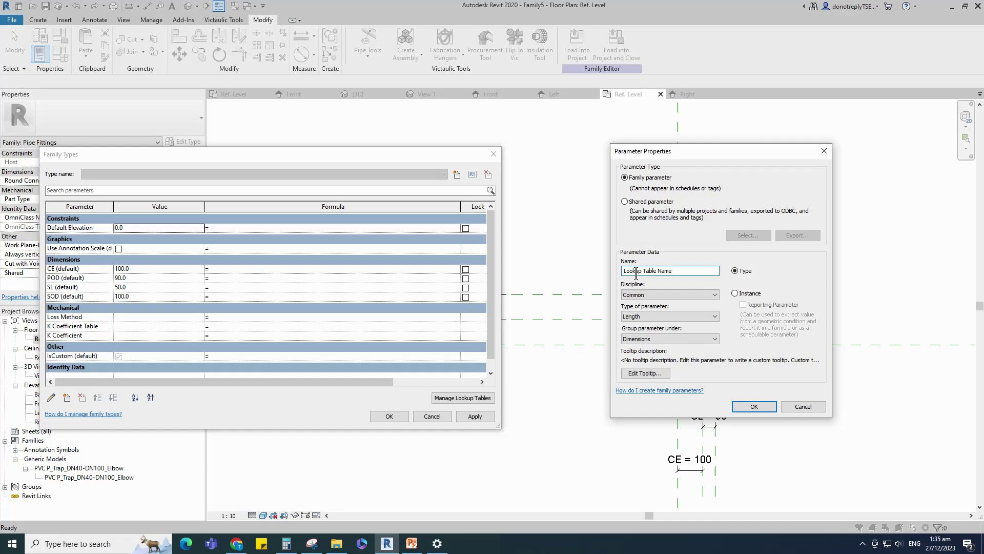
click(640, 316)
click(639, 324)
click(639, 339)
click(629, 434)
click(754, 405)
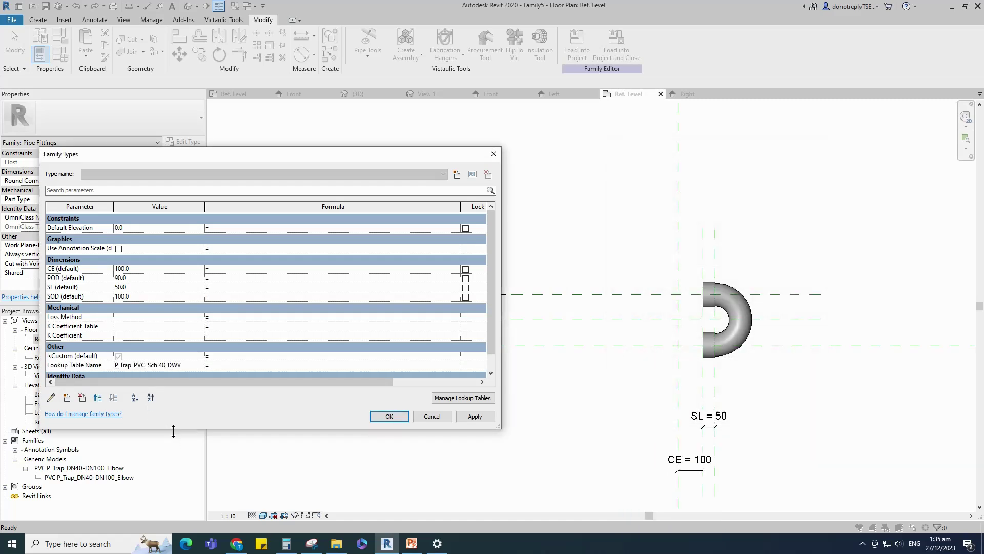
click(475, 416)
Add an instance length parameter named Nominal Diameter, grouped under Dimensions
click(67, 397)
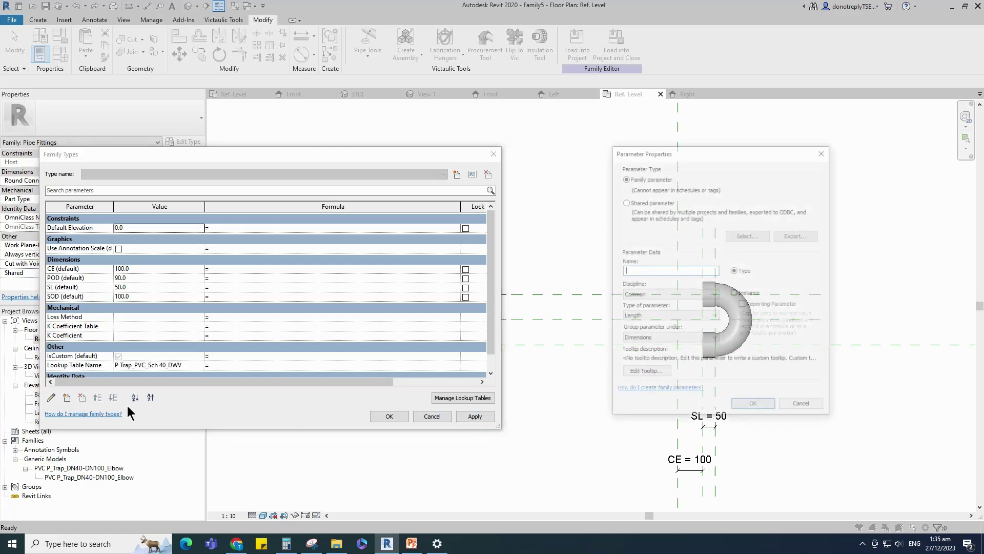
text(Nominal Diameter)
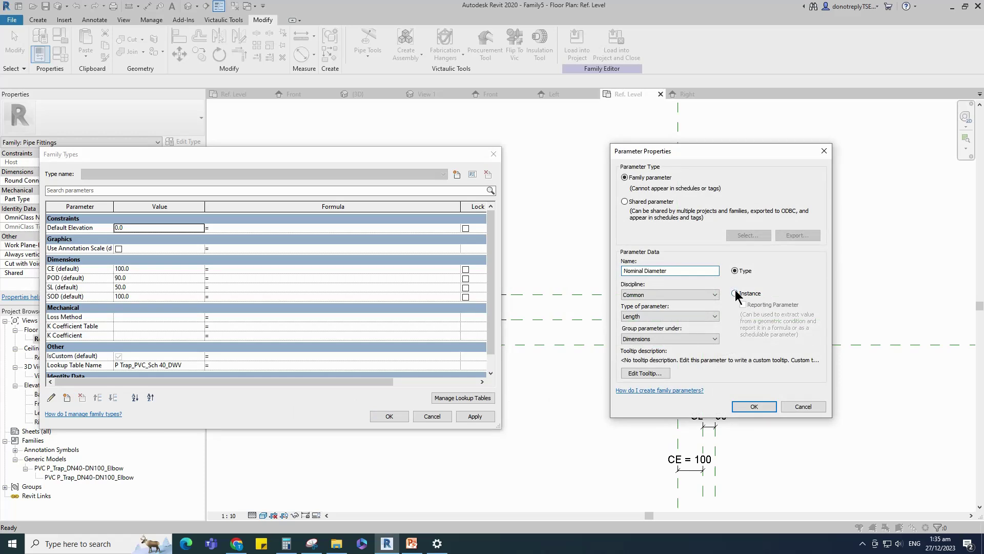
click(736, 294)
click(753, 407)
Set Nominal Diameter to 100 mm and move it to the top of the Dimensions group
click(122, 279)
click(475, 415)
click(80, 277)
click(98, 398)
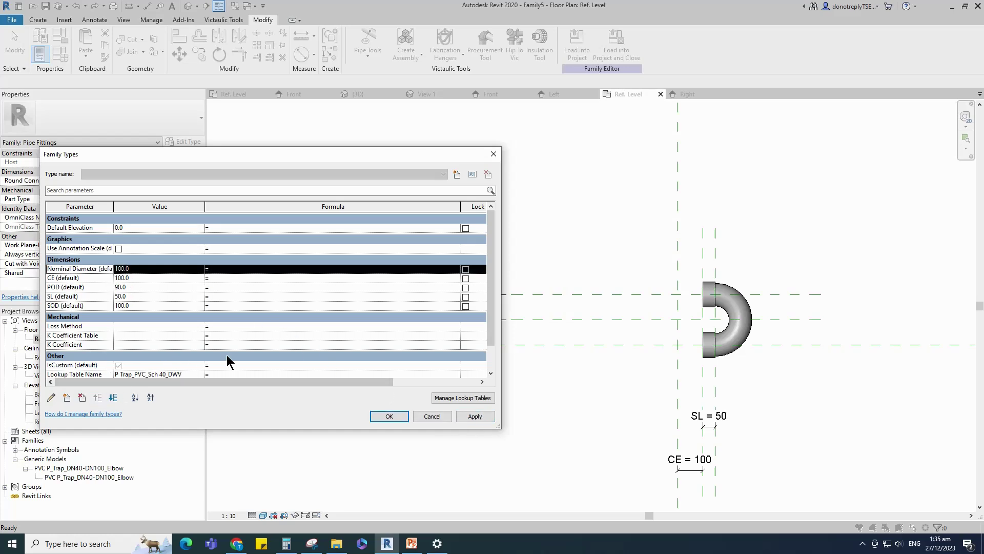
click(405, 415)
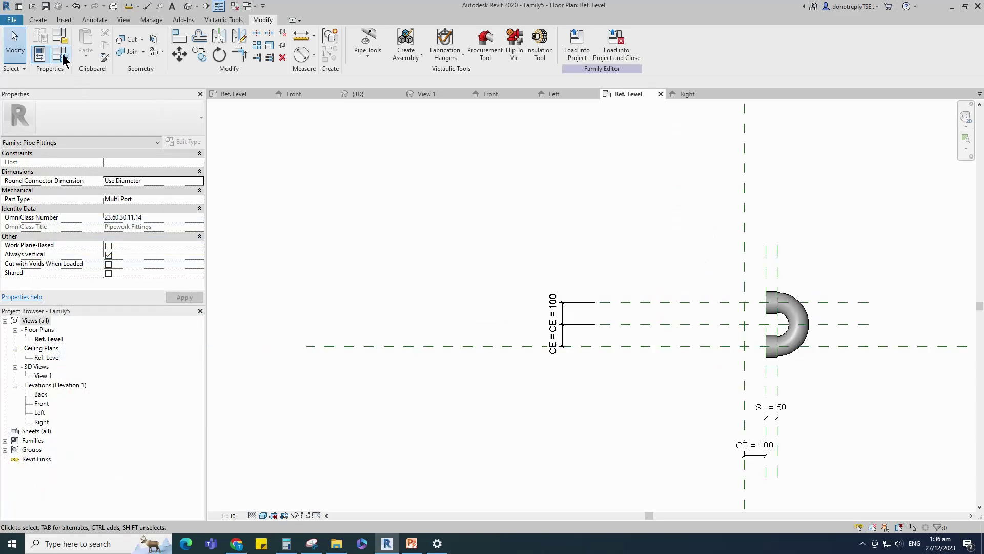
Set the CE formula to size_lookup(Lookup Table Name, "CE", 0.95 * Nominal Diameter, Nominal Diameter) and apply it
click(61, 53)
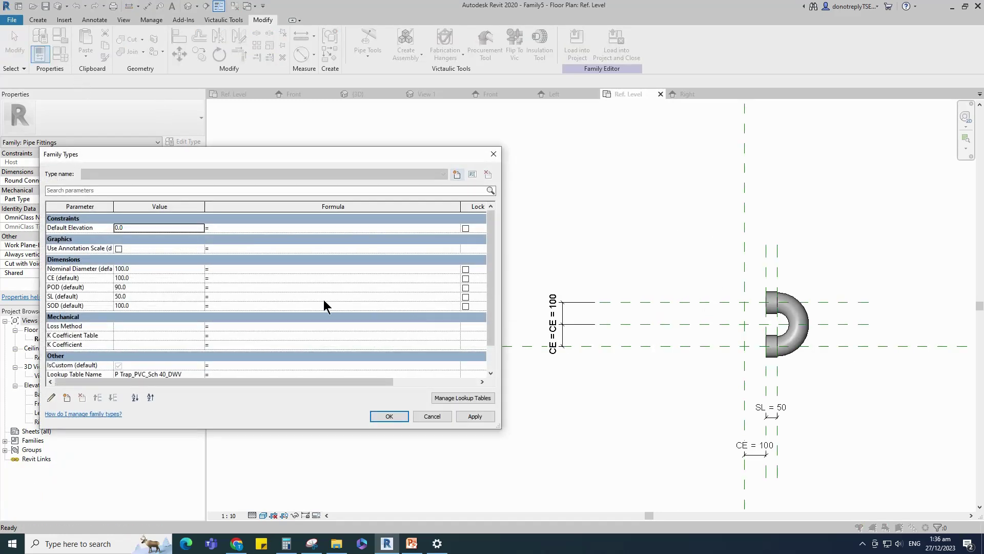
click(218, 278)
text(size_lookup(Lookup Table Name, "CE", 0.95 * Nominal Diameter, Nominal Diameter))
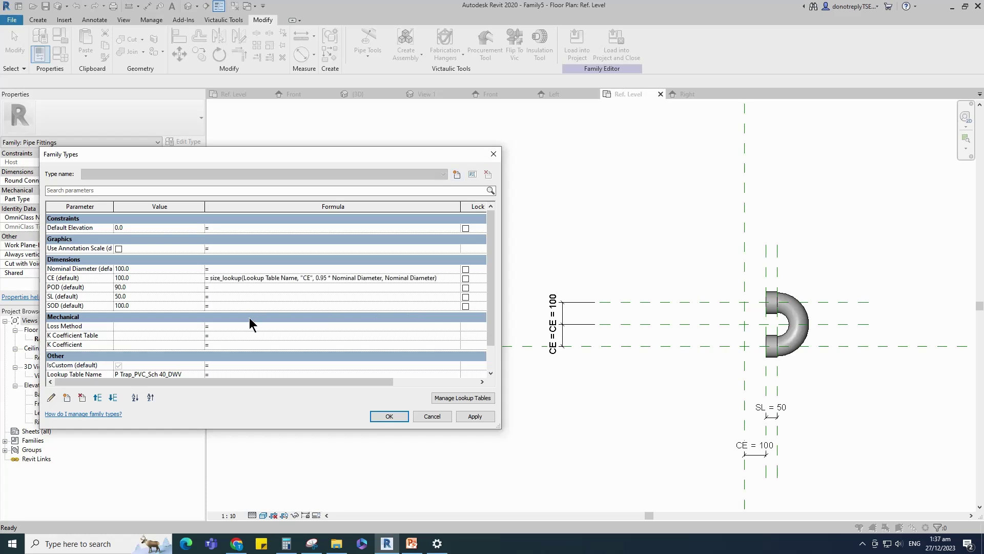
click(475, 417)
Set the POD formula to size_lookup(Lookup Table Name, "POD", 1.2 * Nominal Diameter, Nominal Diameter) and apply it
click(215, 288)
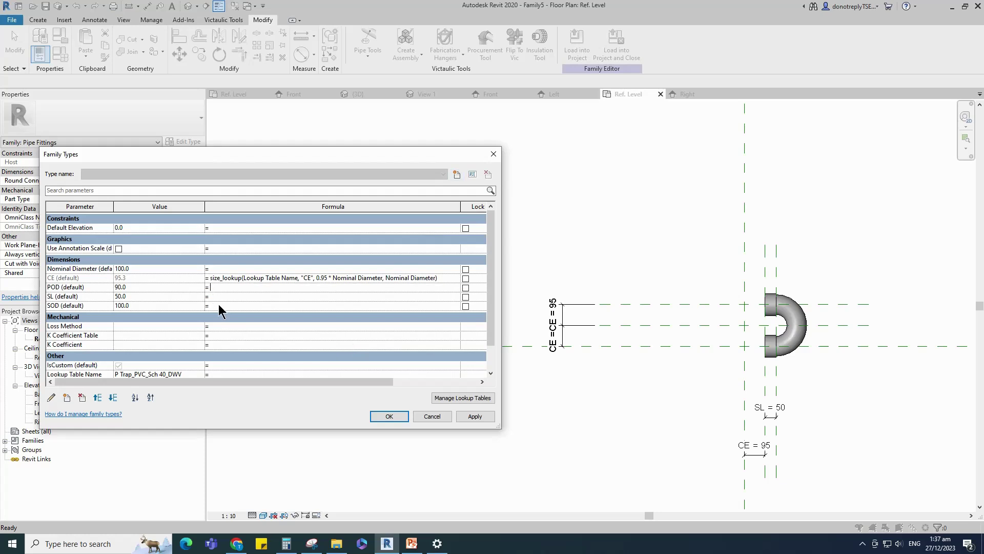
text(size_lookup(Lookup Table Name, "POD", 1.2 * Nominal Diameter, Nominal Diameter))
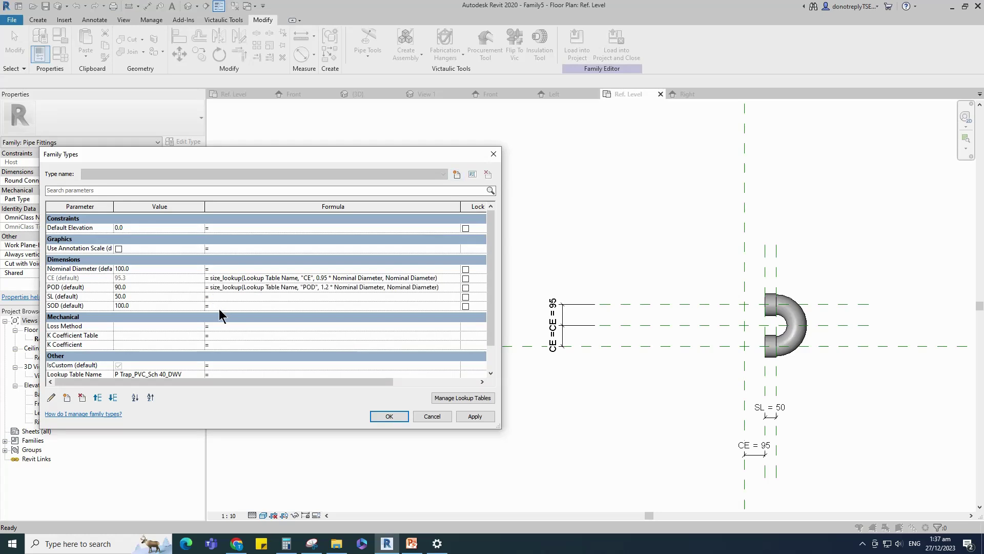
click(475, 416)
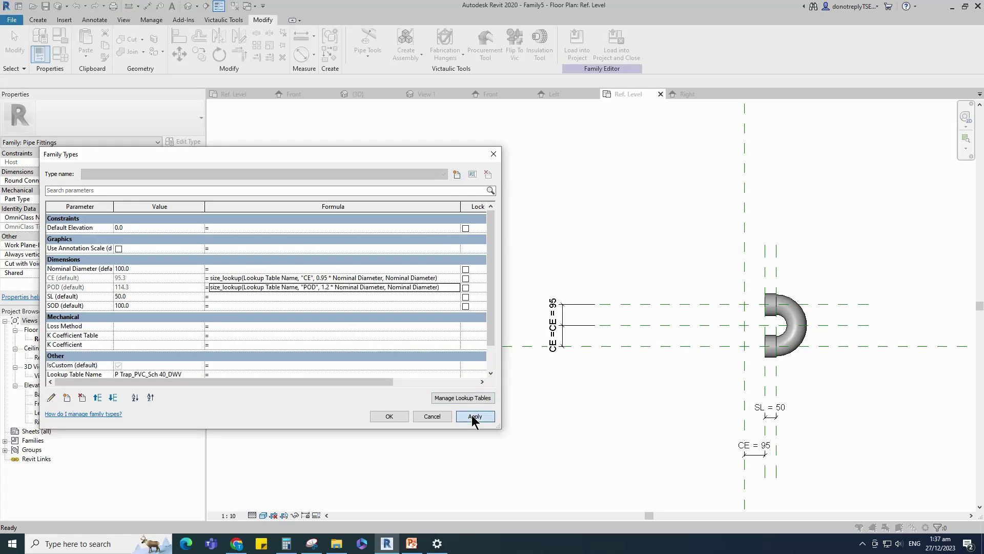
Set the SL formula to size_lookup(Lookup Table Name, "SL", 0.45 * Nominal Diameter, Nominal Diameter) and apply it
click(215, 296)
text(size_lookup(Lookup Table Name, "SL", 0.45 * Nominal Diameter, Nominal Diameter))
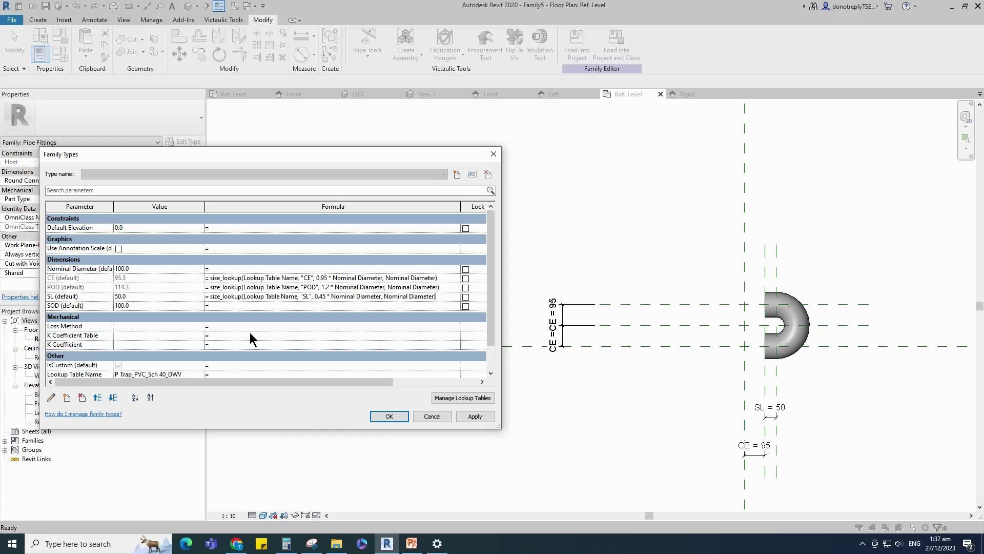
click(482, 416)
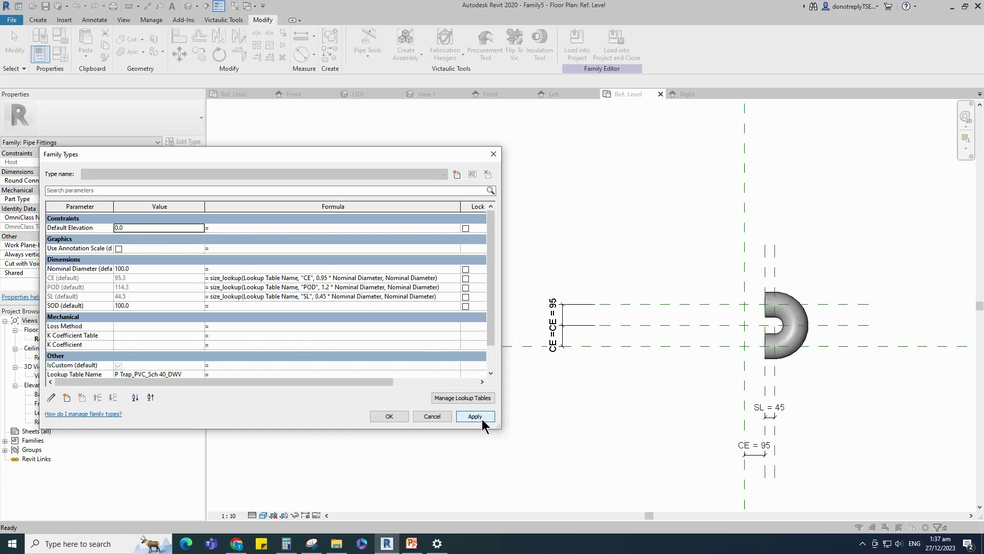
Set the SOD formula to size_lookup(Lookup Table Name, "SOD", 1.38 * Nominal Diameter, Nominal Diameter) and apply it
click(212, 306)
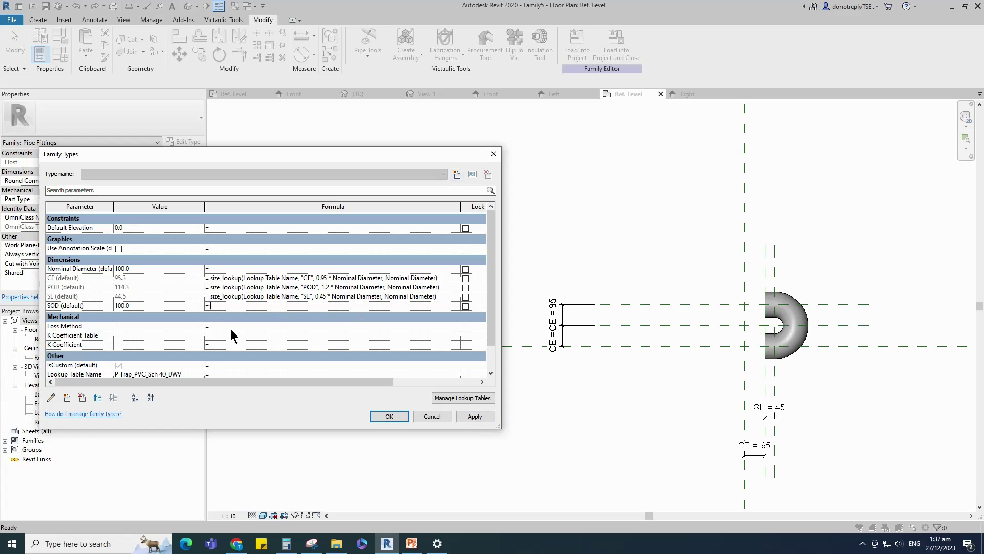
text(size_lookup(Lookup Table Name, "SOD", 1.38 * Nominal Diameter, Nominal Diameter))
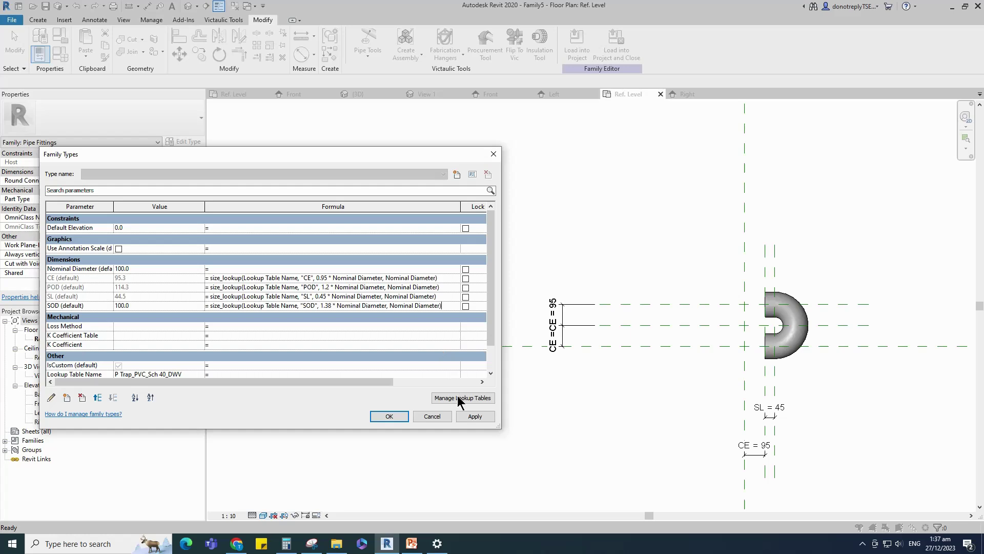
click(474, 416)
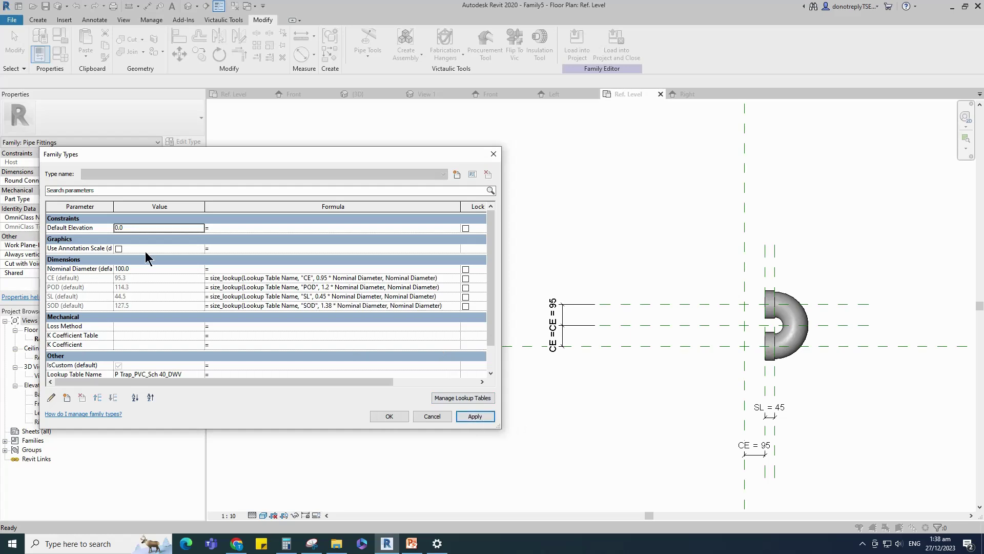
Flex the fitting by applying Nominal Diameter values of 80, 50 and 40 mm in turn
click(121, 268)
text(80)
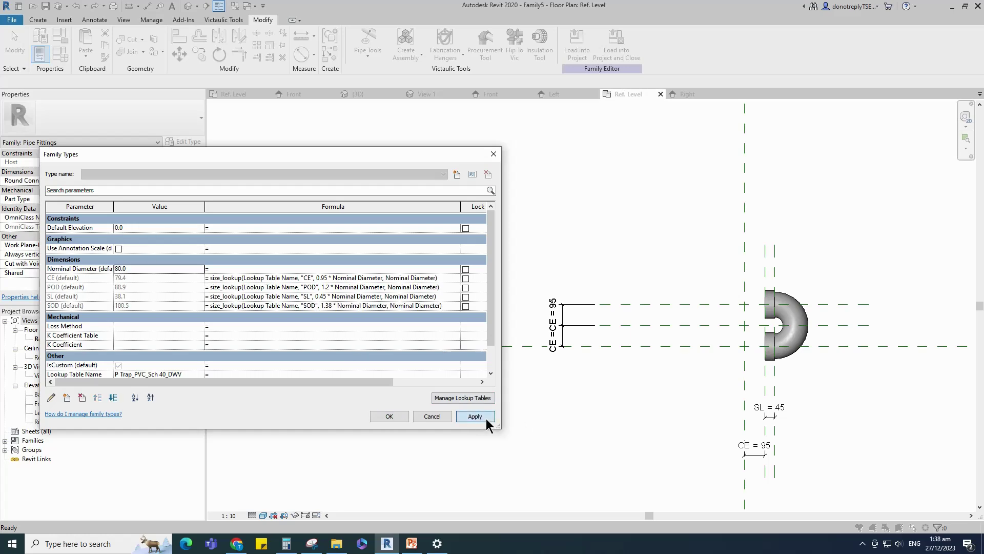
click(475, 416)
click(118, 268)
text(50)
click(474, 416)
click(117, 268)
click(97, 272)
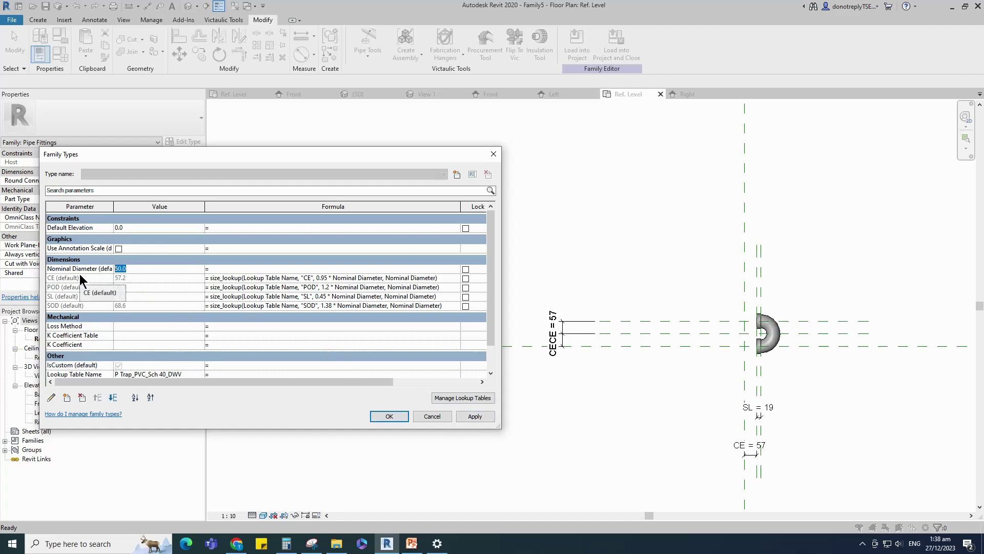
text(40)
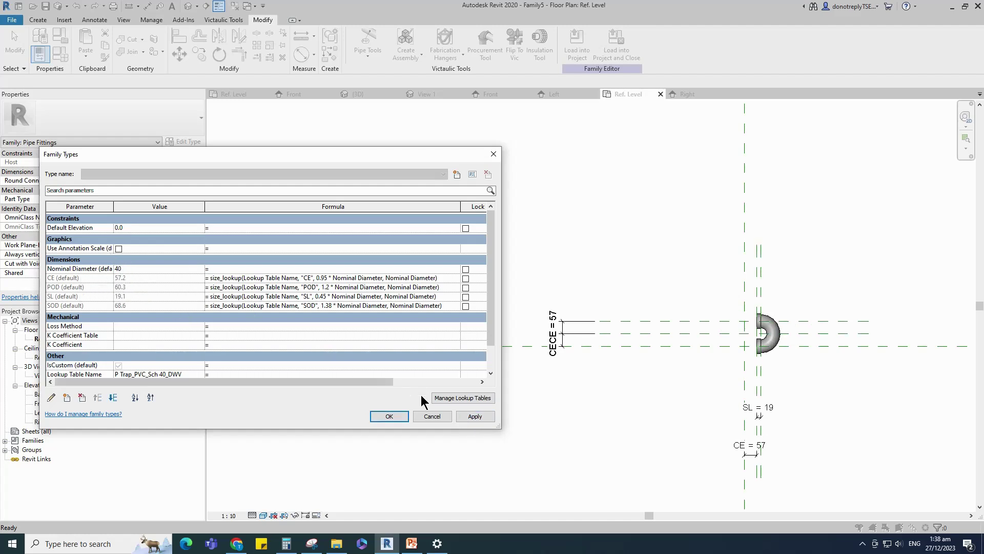
click(474, 416)
Set Nominal Diameter to 100 mm and accept the family types
click(122, 269)
text(100)
click(389, 416)
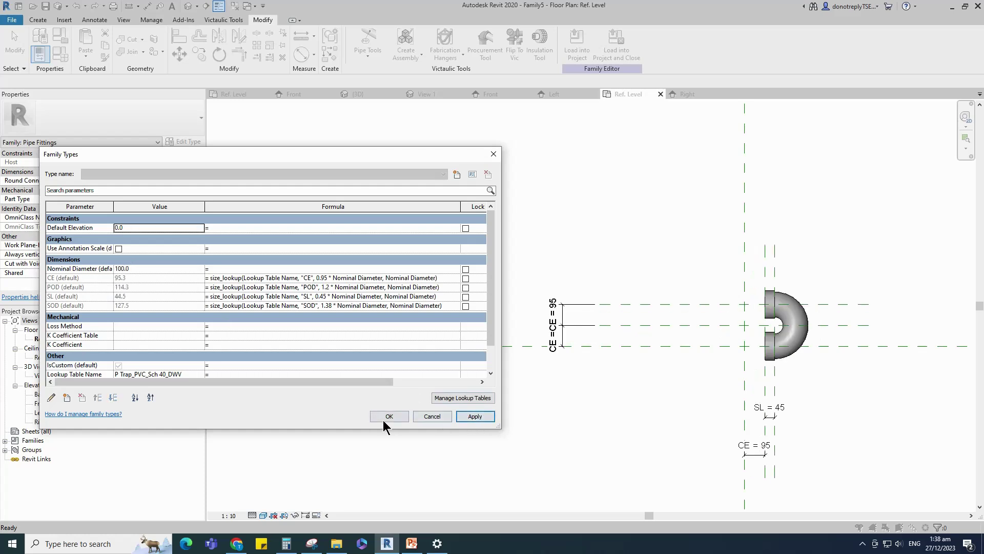
Join the lower socket extrusion to the swept bend in the plan view
scroll(391, 447, down, 2)
scroll(714, 340, up, 3)
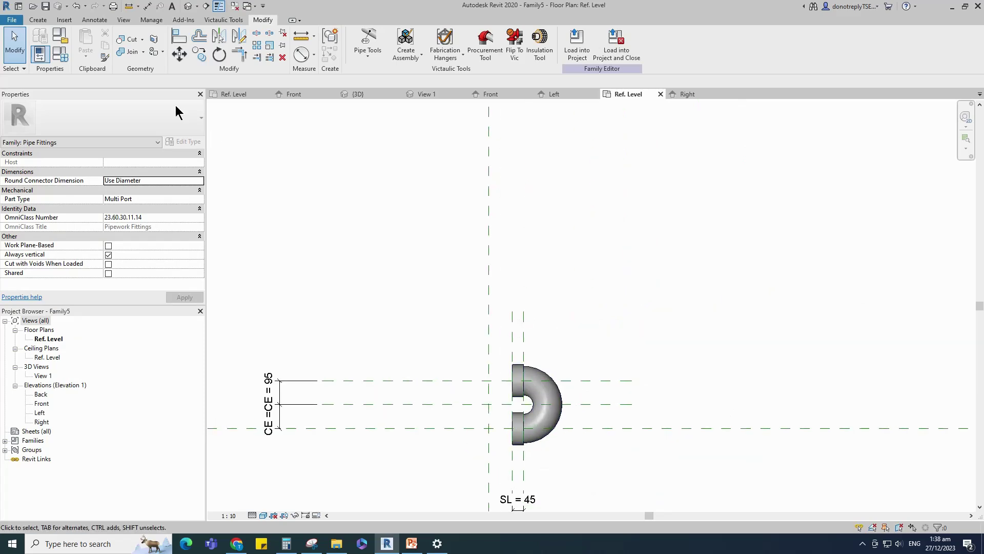
click(133, 51)
click(518, 441)
click(539, 439)
key(Escape)
scroll(511, 432, down, 2)
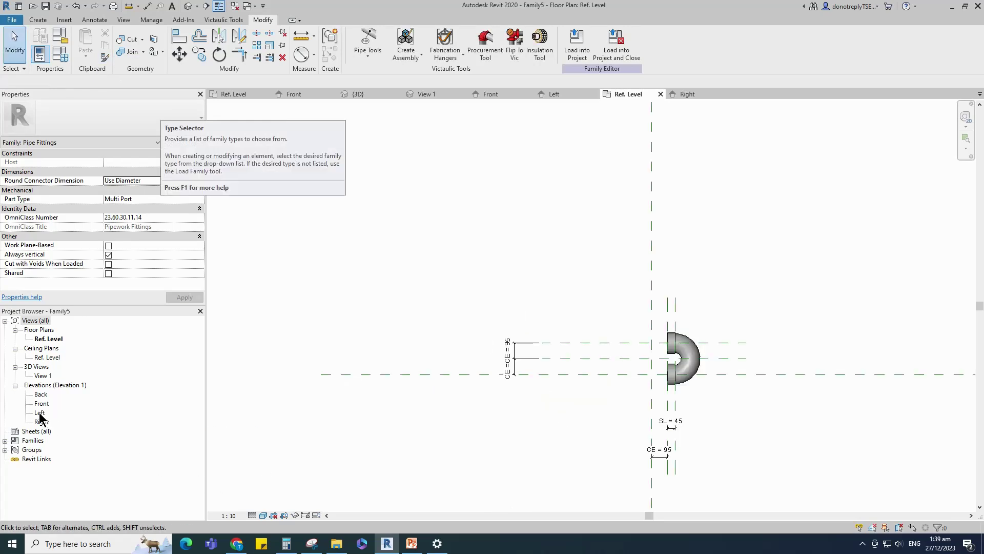
In the Left elevation, sketch a reference line about 760 mm long at 135° from the left socket's centre and lock its end to the reference plane
double_click(40, 413)
click(38, 19)
click(552, 44)
click(625, 372)
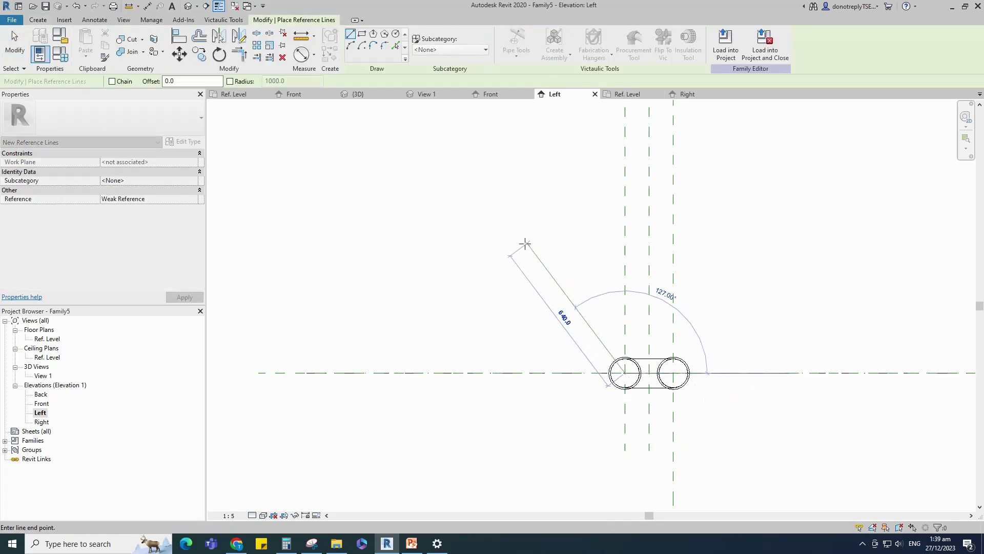
click(491, 234)
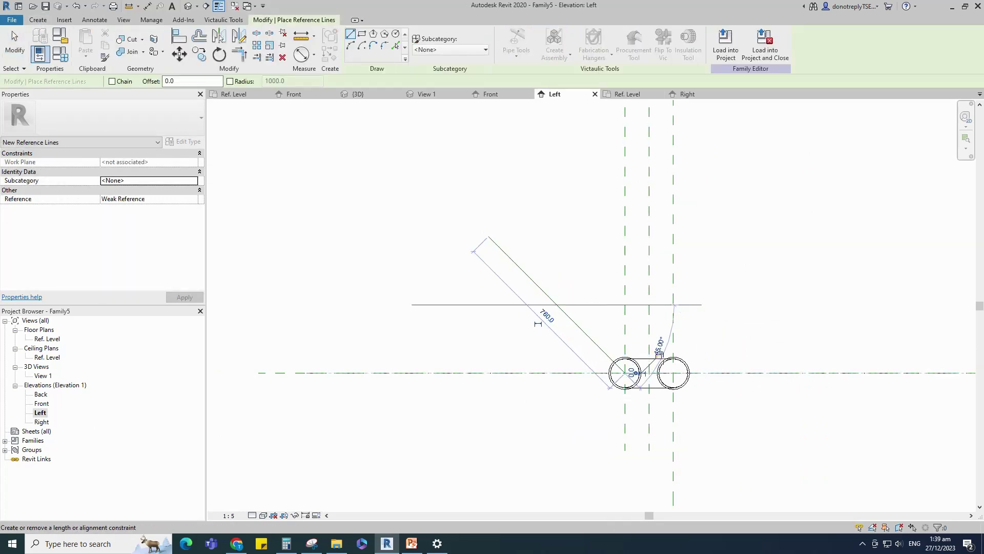
key(a)
key(l)
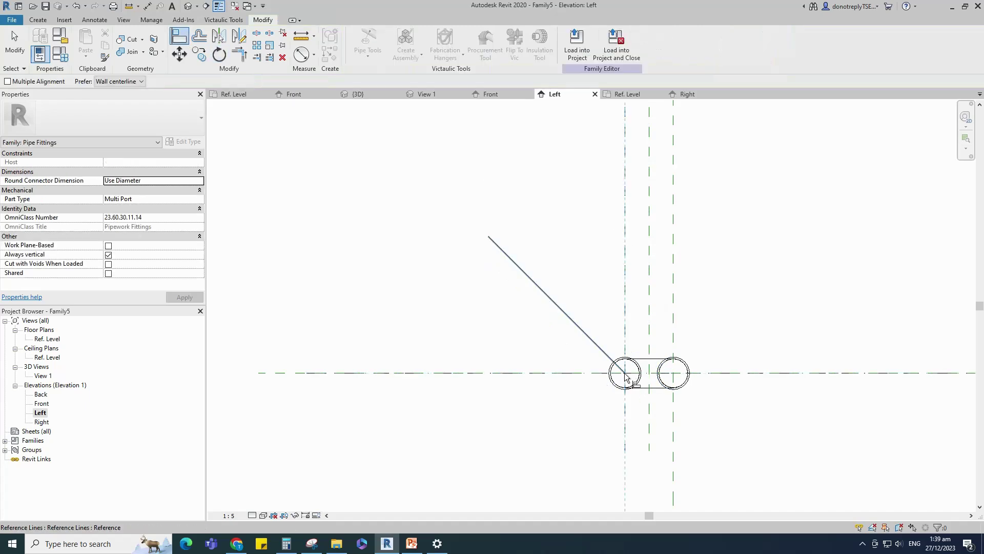
scroll(605, 261, down, 1)
Add an angular dimension between the horizontal reference plane and the sloped reference line
click(313, 55)
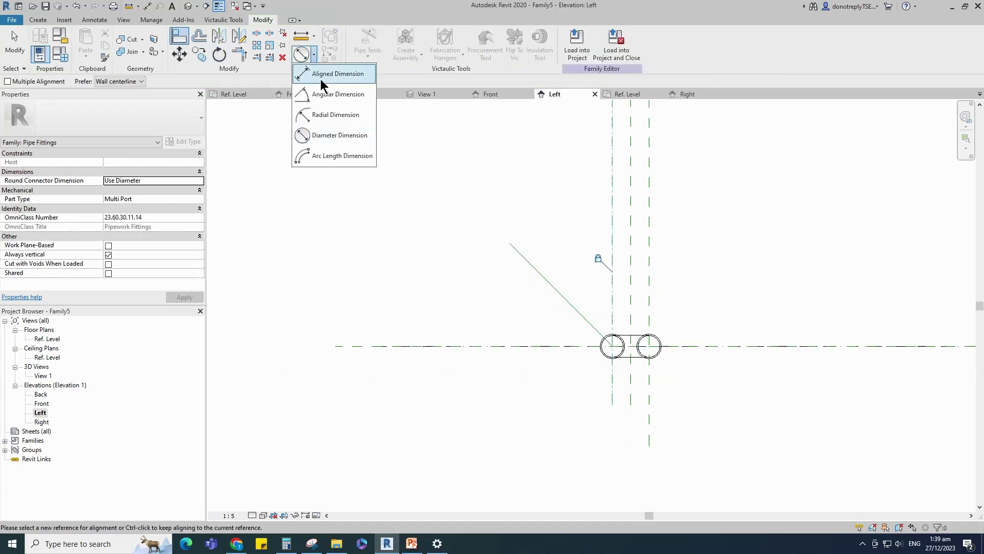
click(333, 95)
click(758, 348)
click(564, 297)
click(744, 275)
key(Escape)
key(Escape)
Label the angular dimension with a new instance family parameter named Direction
click(745, 275)
click(453, 43)
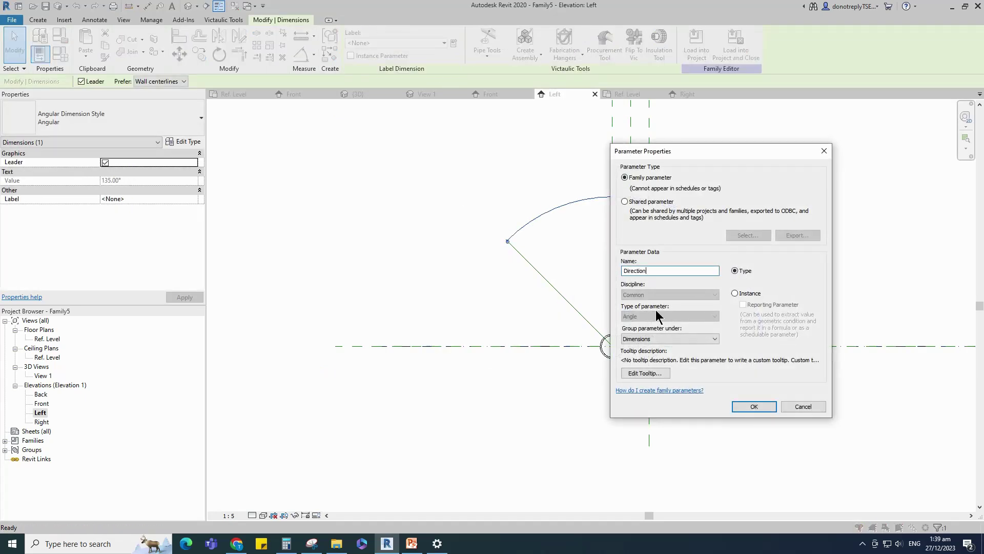
click(734, 294)
click(754, 406)
click(549, 407)
Mirror a copy of the sloped reference line about the vertical reference plane through the left socket's centre
scroll(589, 338, up, 2)
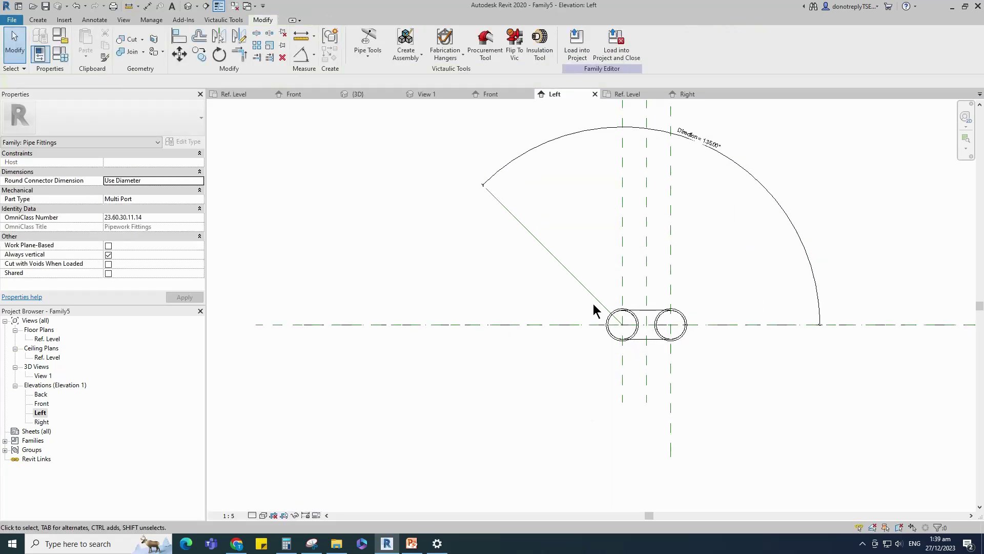
click(582, 284)
click(220, 37)
click(623, 234)
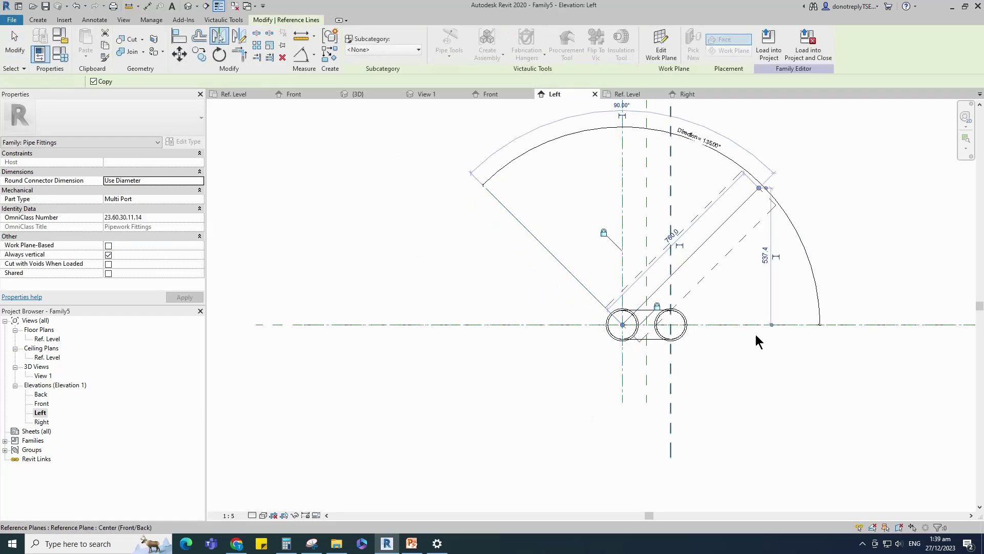
click(720, 379)
Dimension the angle between the two sloped reference lines and lock it
click(301, 53)
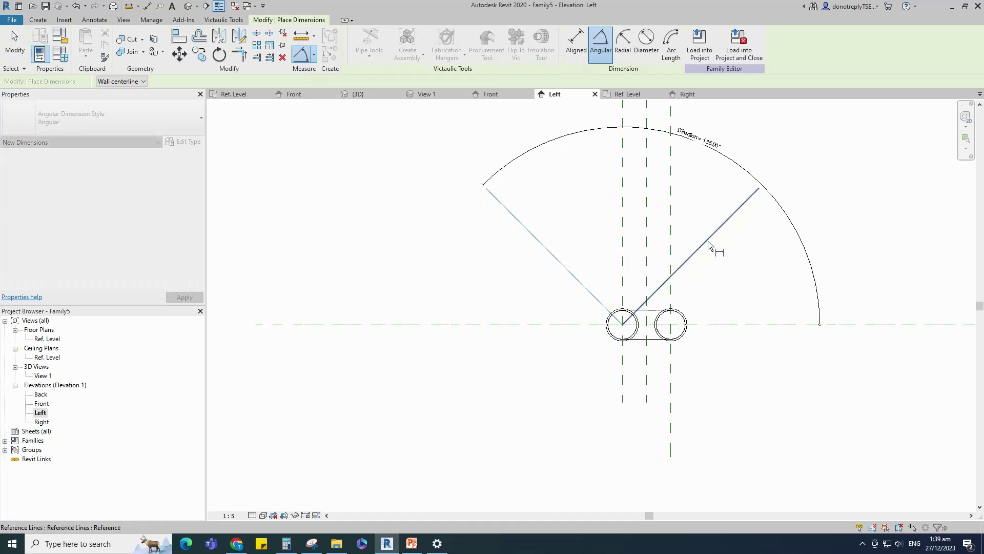
click(602, 194)
scroll(653, 229, up, 1)
key(Escape)
key(Escape)
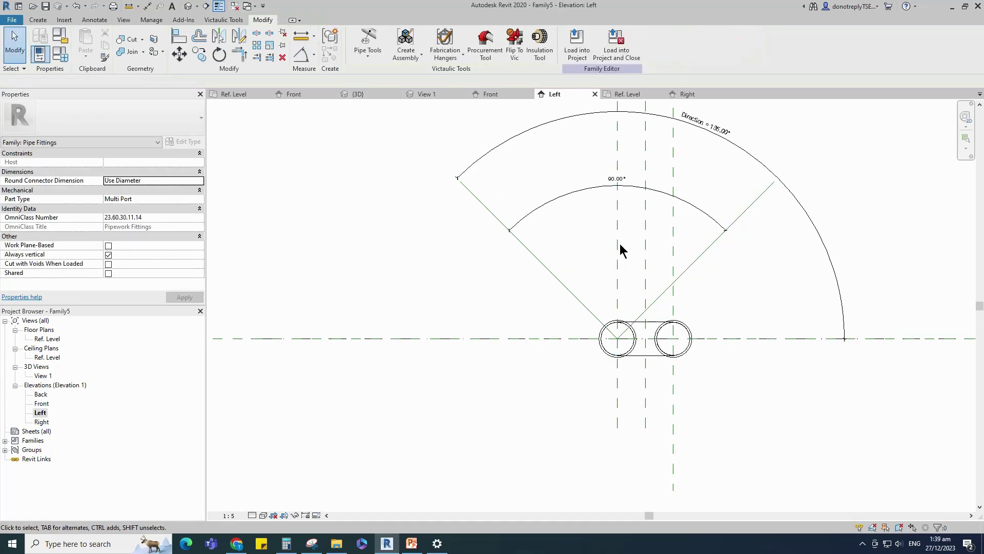
Move the Direction parameter directly below Nominal Diameter in the family types
scroll(718, 264, down, 4)
click(60, 54)
click(112, 270)
click(113, 397)
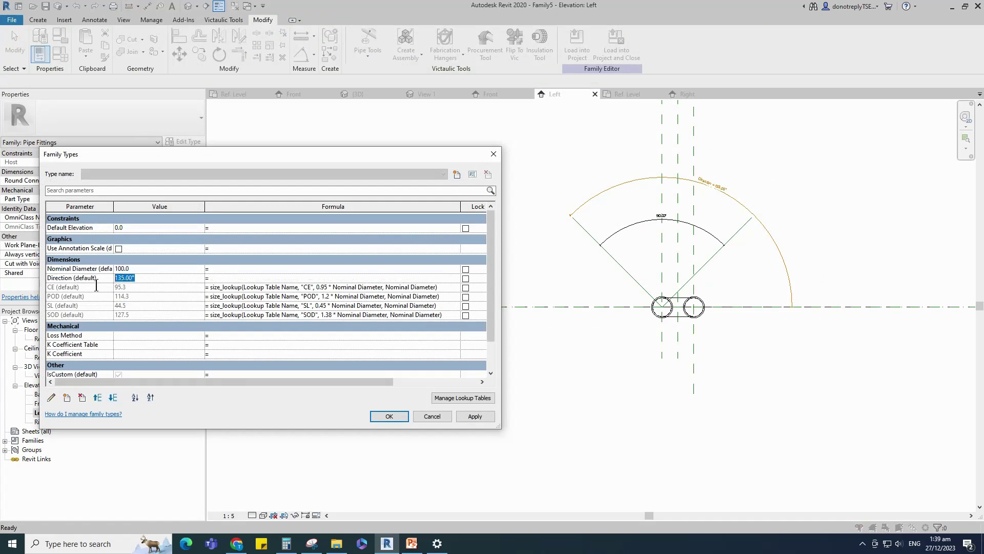
Flex the reference lines by applying Direction angles of 90°, 45° and 180° in turn
click(469, 416)
click(121, 280)
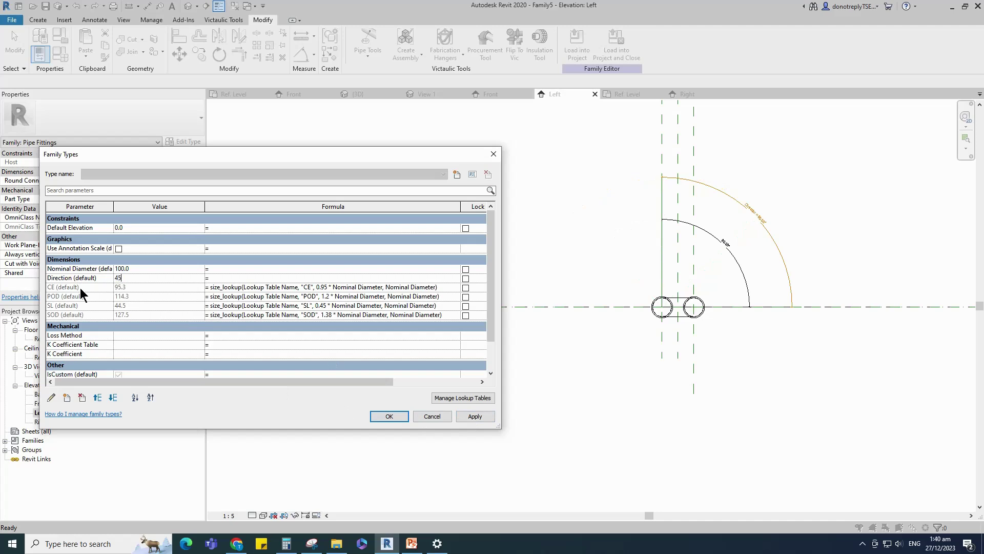
text(45)
click(472, 415)
click(62, 278)
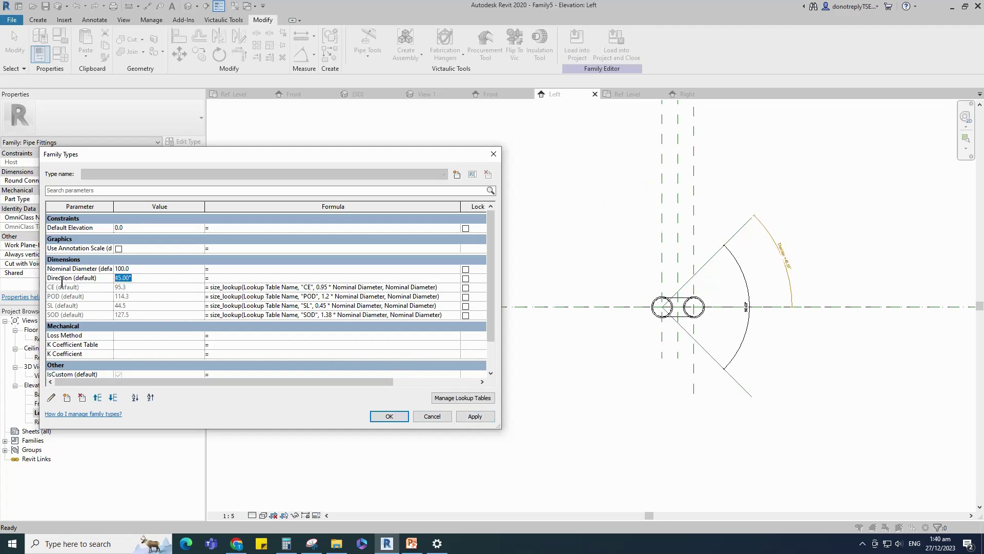
text(180)
click(472, 416)
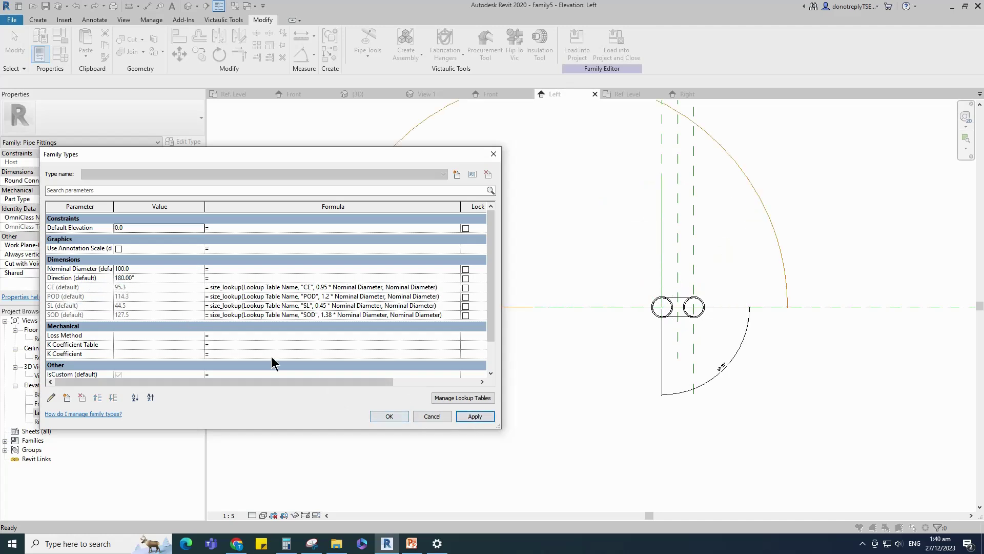
Set Direction to 135° and accept the family types
click(122, 280)
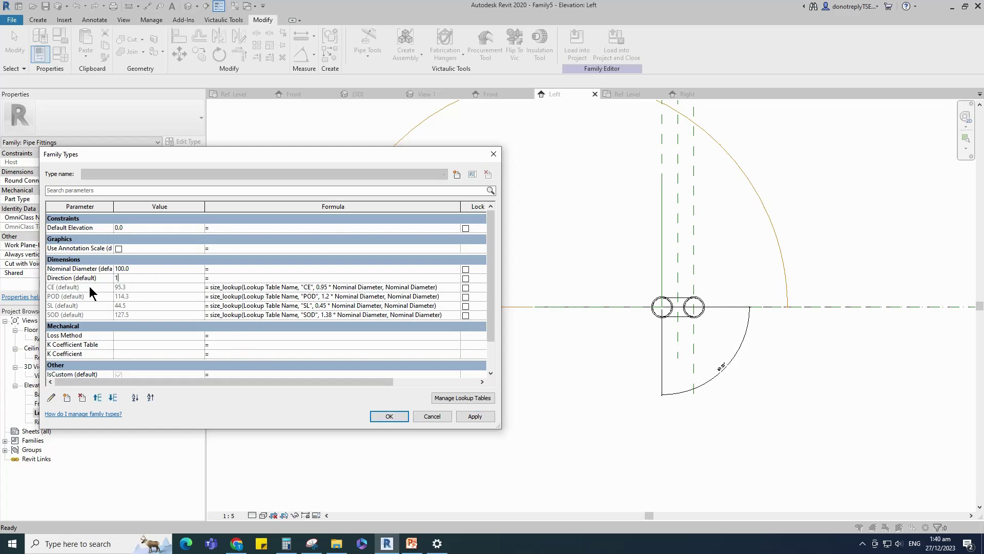
click(475, 416)
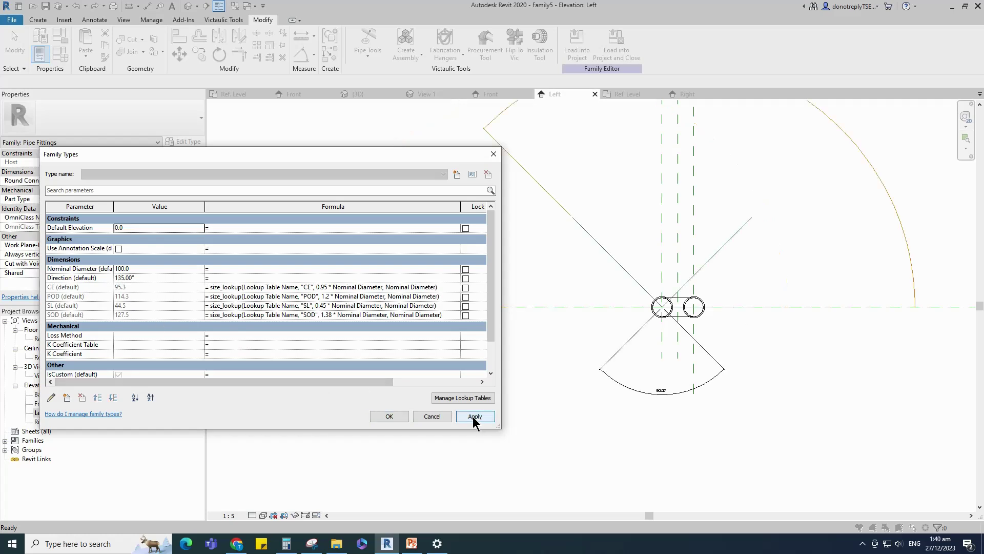
click(389, 416)
In the Ref. Level plan, change the first reference line's work plane to the reference plane at the sockets' open ends
key(ctrl+Tab)
click(615, 270)
click(662, 44)
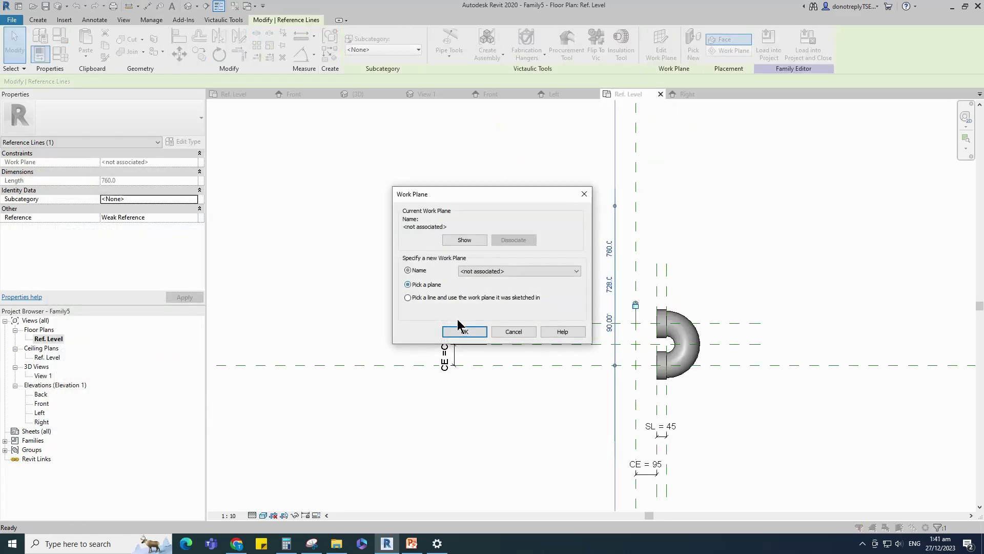
click(463, 331)
click(700, 356)
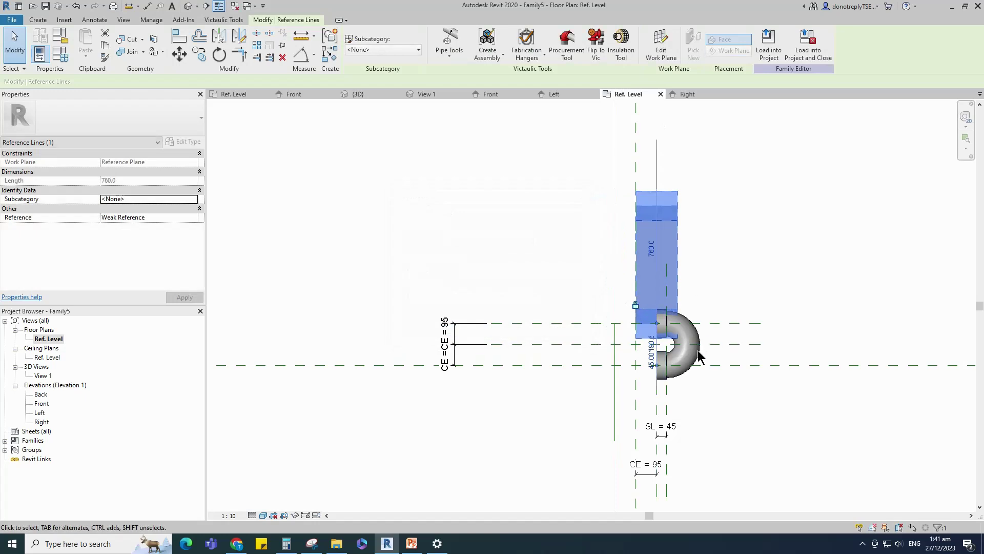
click(723, 301)
Assign the remaining reference line to the same work plane at the sockets' open ends
click(615, 367)
click(661, 43)
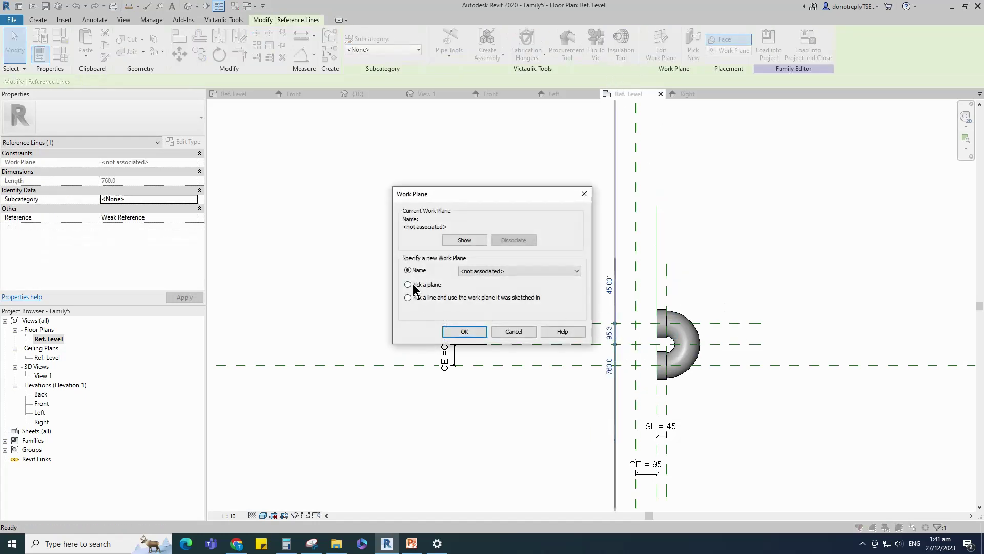
click(457, 331)
click(657, 407)
click(715, 408)
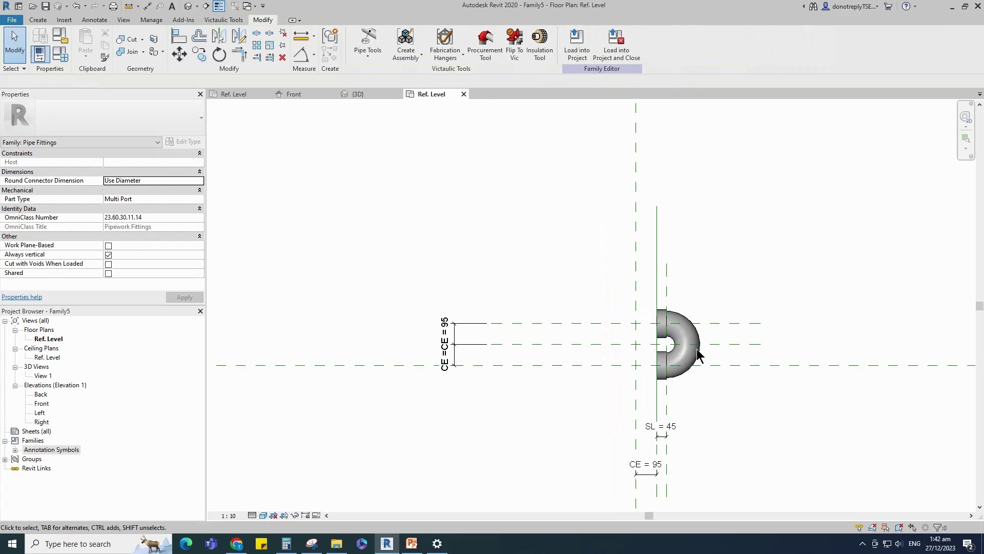
Associate the material of the bend and socket solids with a new type parameter named Material
drag(652, 286, 727, 400)
click(203, 209)
click(353, 357)
text(M)
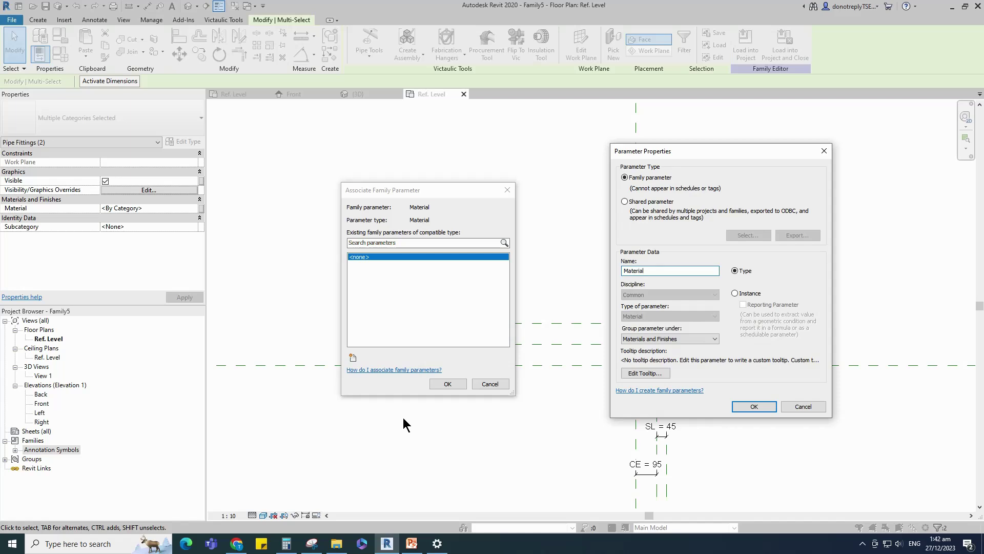
text(aterial)
click(754, 405)
click(448, 384)
click(504, 424)
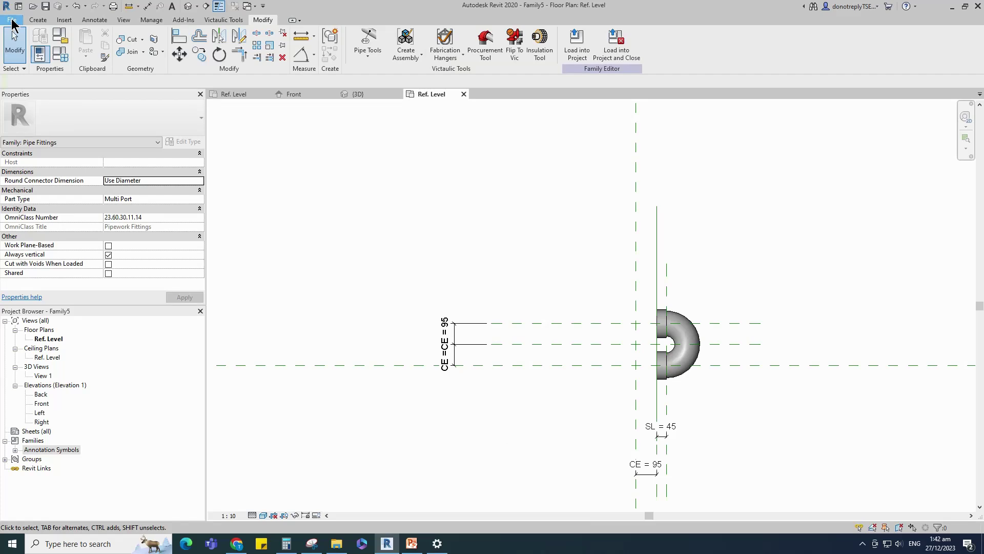
Create a new family from the line-based template
click(13, 23)
mouse_move(31, 61)
click(109, 83)
scroll(241, 329, down, 7)
click(225, 303)
click(405, 449)
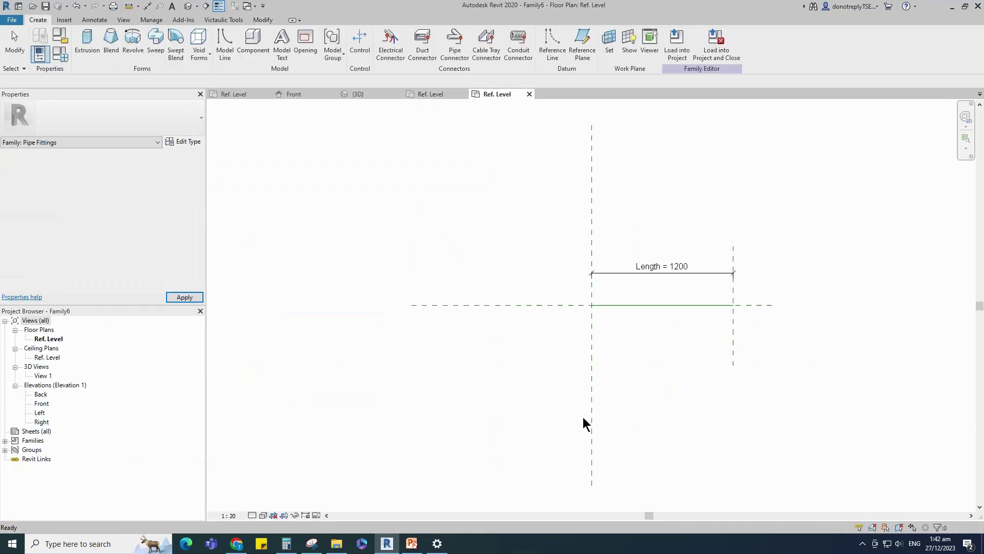
In the Front elevation, draw reference planes offset 100 mm above the Ref. Level and 100 mm inward from the Left reference plane
scroll(660, 362, up, 2)
double_click(43, 407)
scroll(571, 352, up, 1)
key(r)
key(p)
scroll(571, 351, down, 1)
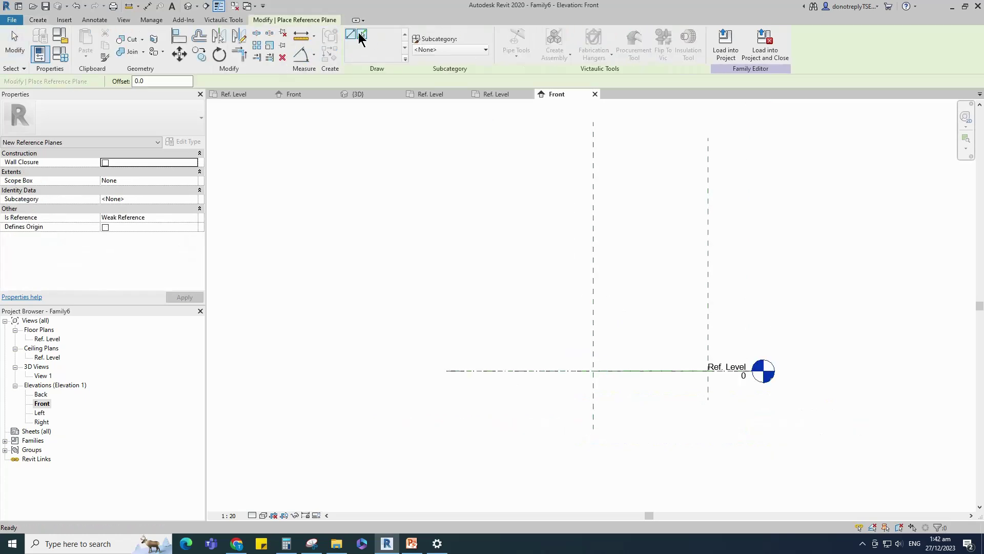
scroll(560, 386, up, 5)
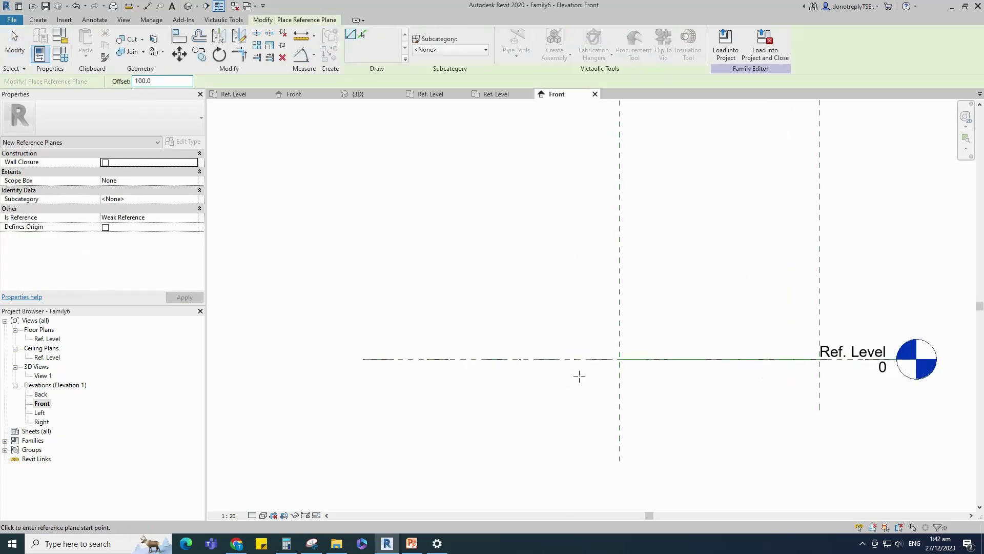
click(575, 356)
click(687, 356)
click(625, 415)
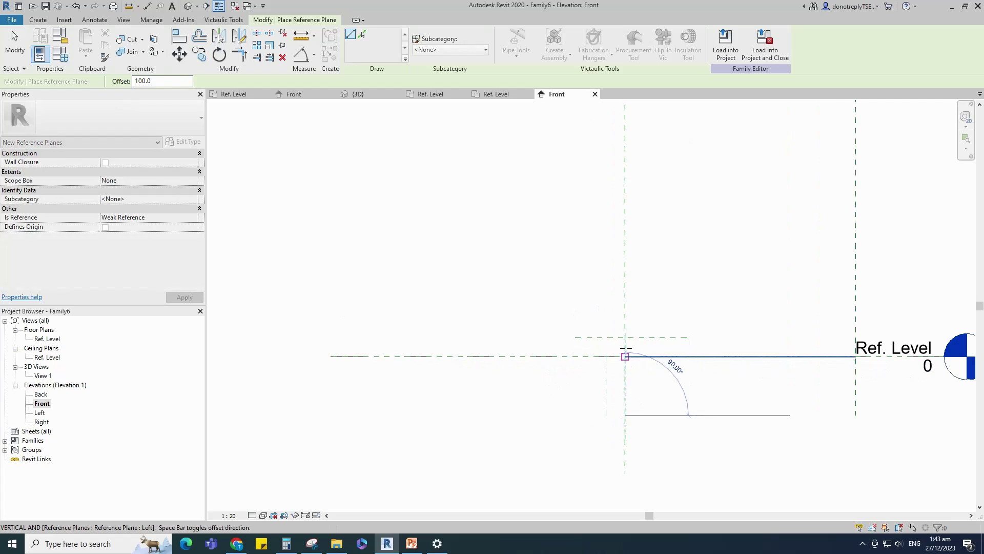
click(625, 312)
Add aligned dimensions from the Ref. Level to the upper offset plane and from the Left reference plane to the vertical offset plane
click(313, 54)
click(335, 73)
click(555, 356)
click(576, 338)
click(543, 347)
click(624, 413)
click(644, 405)
click(682, 435)
key(Escape)
key(Escape)
Label both 100 mm offset dimensions with a new instance family parameter named CE
click(636, 434)
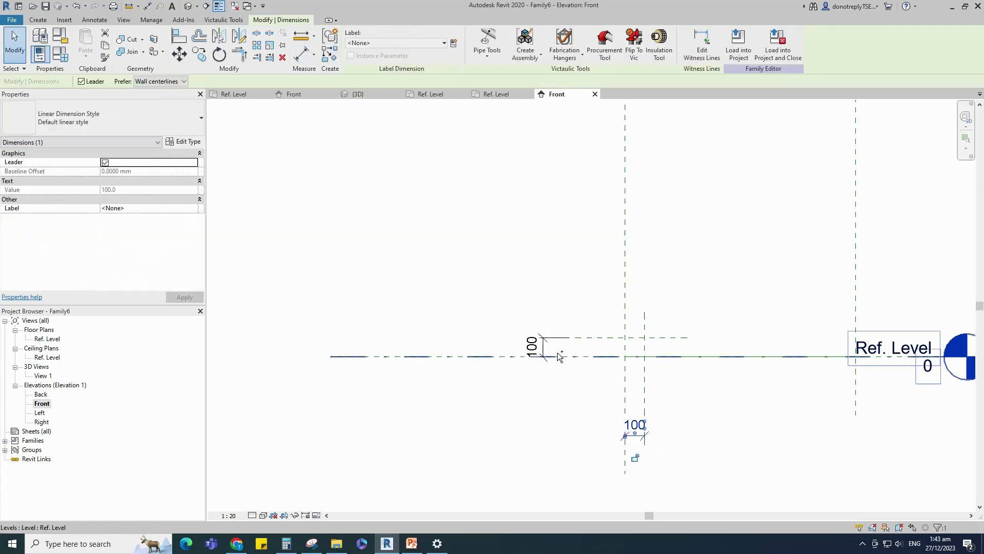
ctrl+click(543, 348)
click(454, 43)
text(CE)
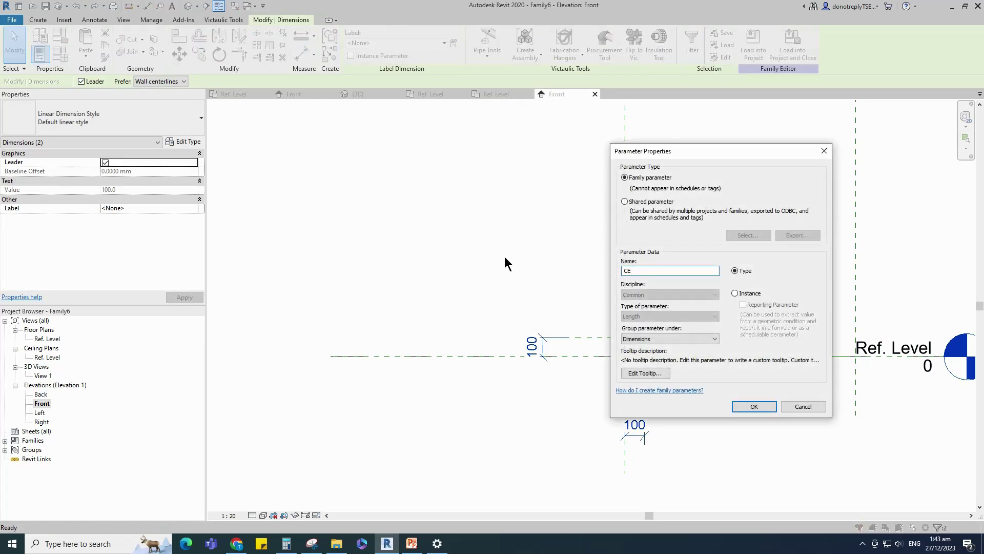
click(735, 293)
click(754, 406)
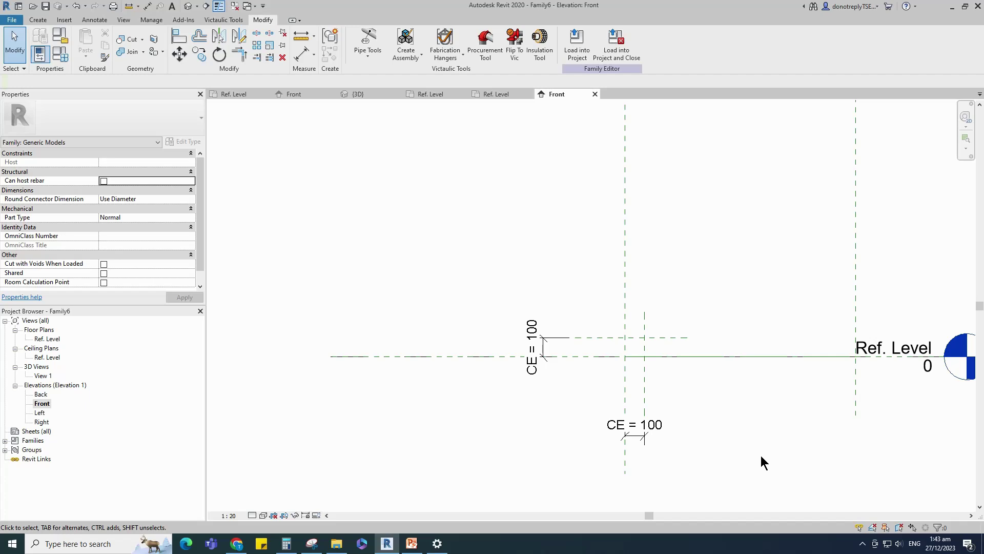
Create a vertical reference plane offset 50 mm from the CE vertical plane, on the side away from the Left reference plane
scroll(683, 407, up, 1)
key(r)
key(p)
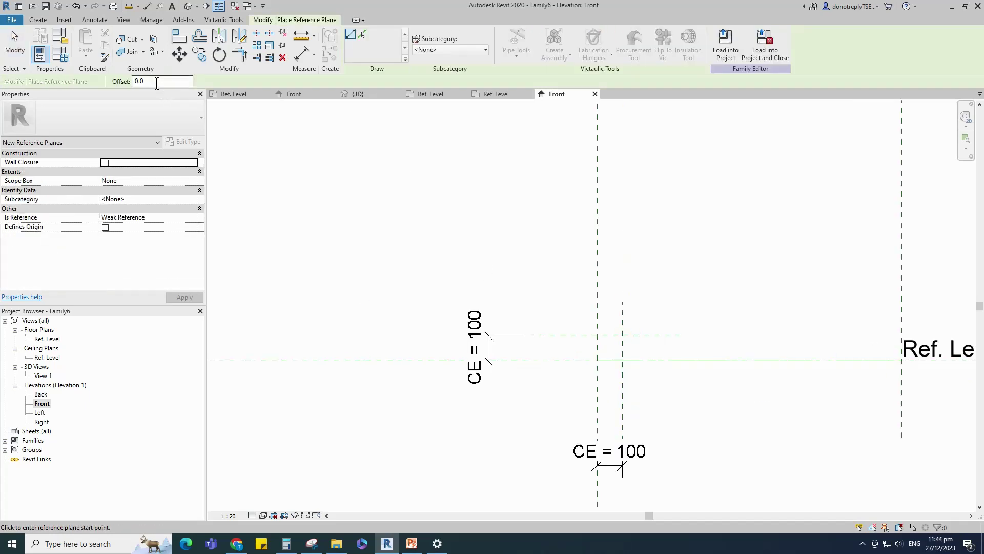
click(361, 34)
scroll(611, 320, up, 1)
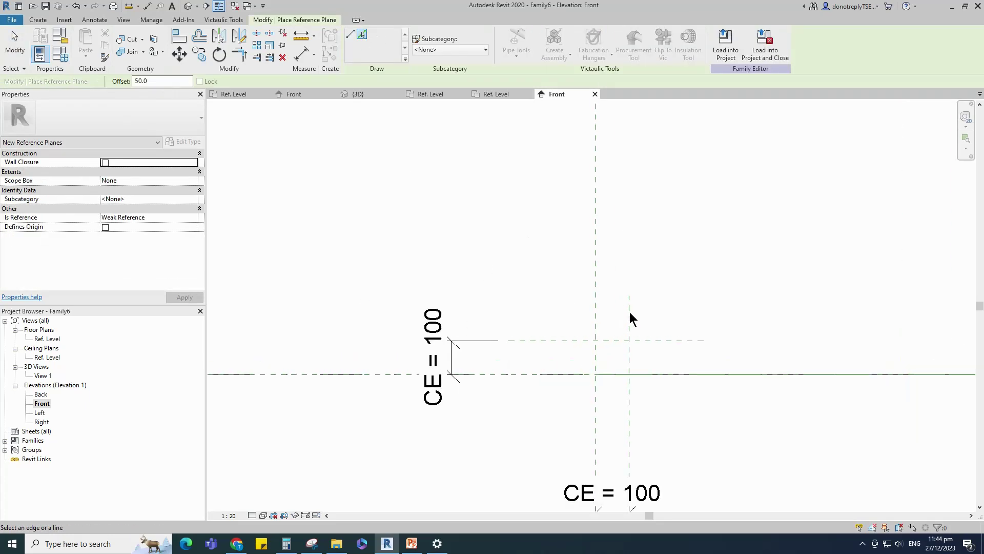
scroll(630, 310, down, 2)
Dimension the distance between the two inner vertical reference planes and label it with a new parameter named SL
click(303, 54)
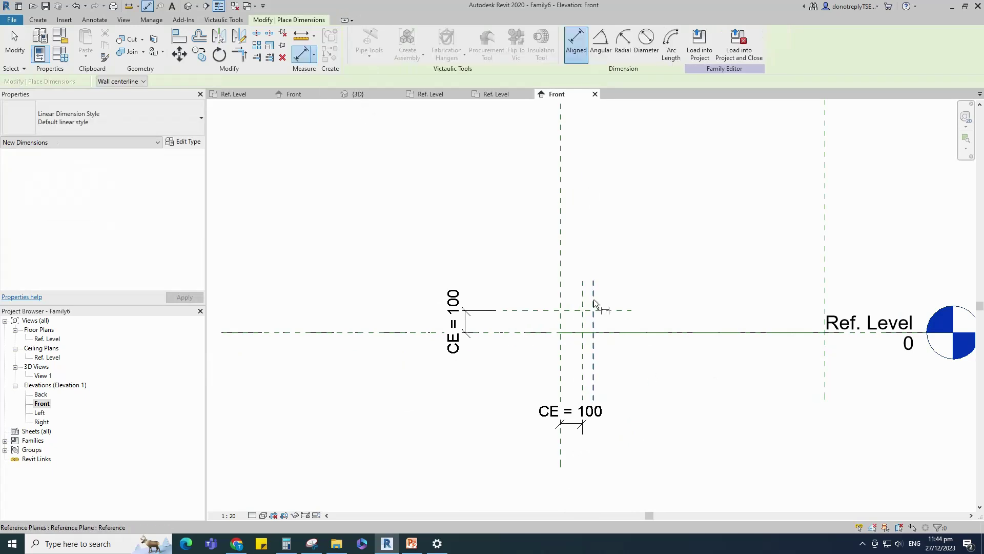
click(593, 299)
click(583, 297)
scroll(583, 293, down, 2)
scroll(584, 308, up, 1)
click(592, 216)
key(Escape)
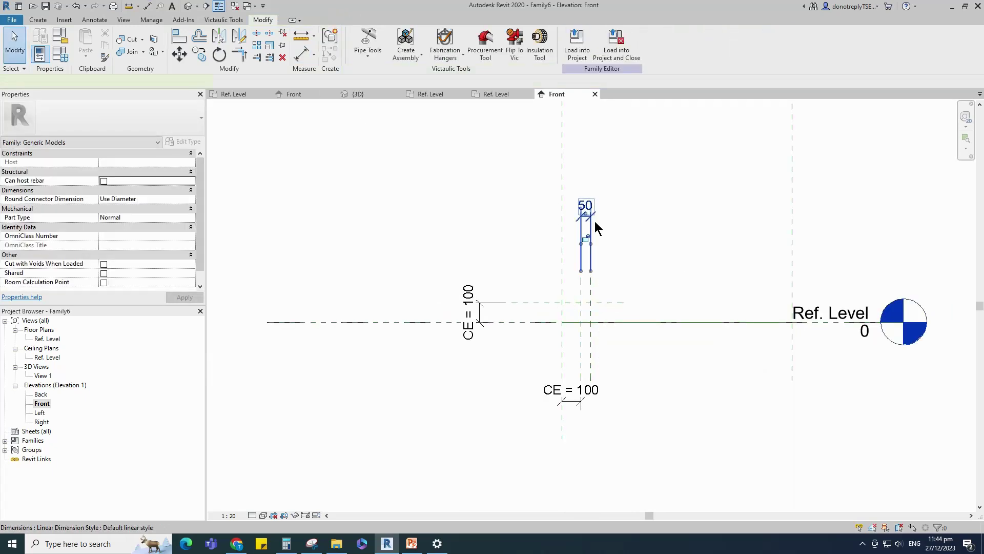
click(589, 218)
click(454, 44)
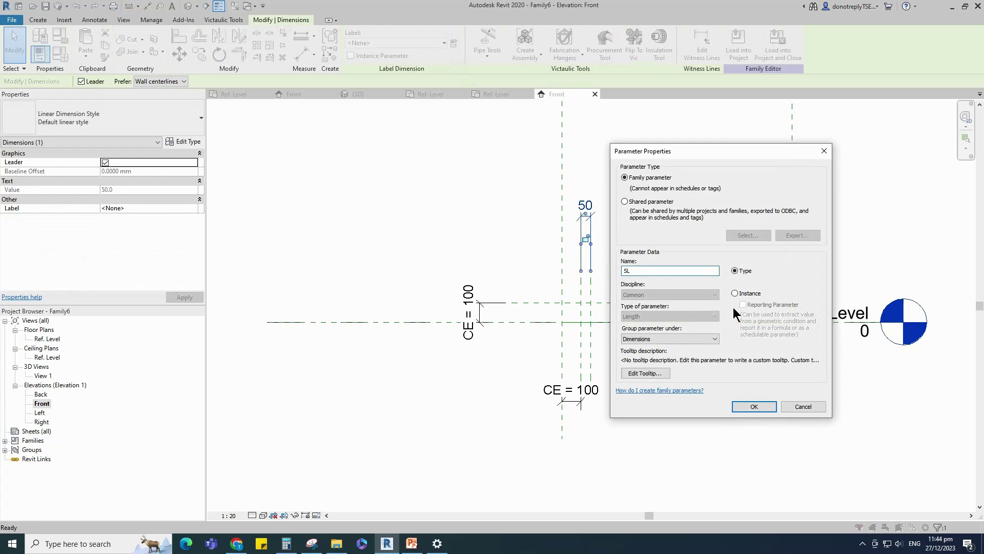
click(767, 407)
scroll(539, 368, up, 1)
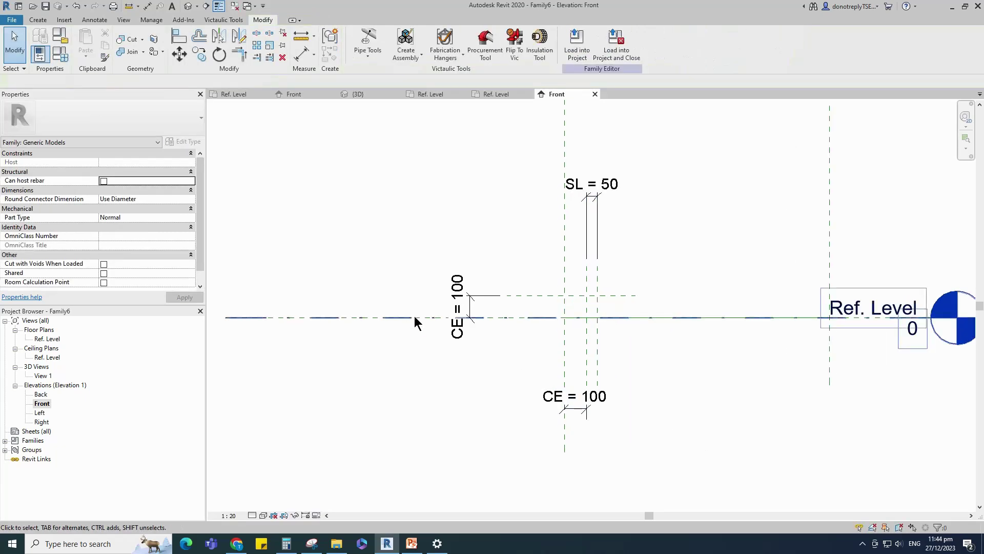
Start a sweep and sketch its path as a 50 mm horizontal line and a 100 mm radius quarter arc ending at the Ref. Level
click(38, 20)
click(143, 44)
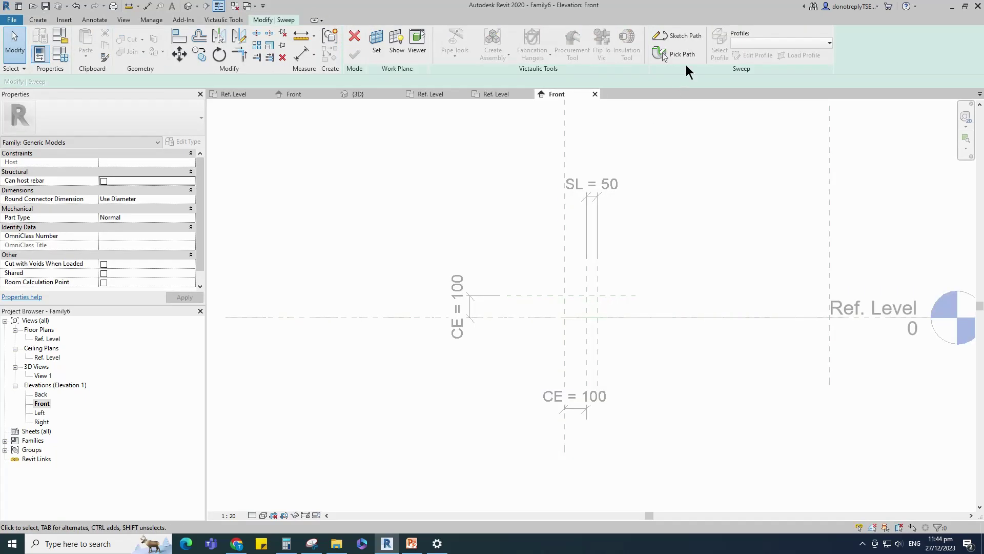
click(698, 38)
scroll(594, 333, up, 2)
click(588, 276)
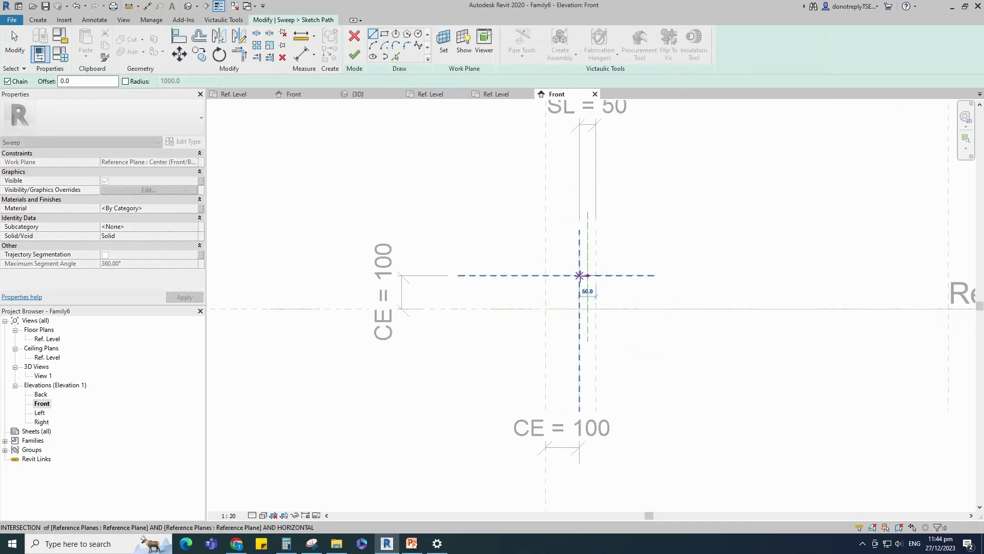
click(384, 45)
click(579, 308)
click(587, 275)
click(545, 307)
key(Escape)
key(Escape)
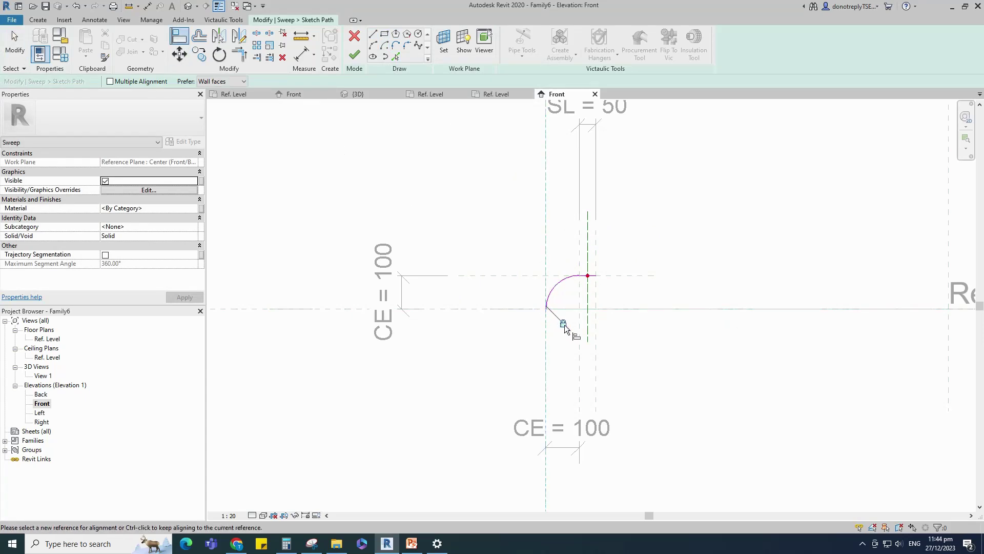
Align and lock the sweep path's line and arc to the surrounding reference planes and the Ref. Level
click(582, 276)
click(574, 259)
click(595, 234)
click(595, 276)
click(579, 305)
key(Escape)
key(Escape)
click(565, 279)
click(629, 301)
scroll(627, 305, down, 2)
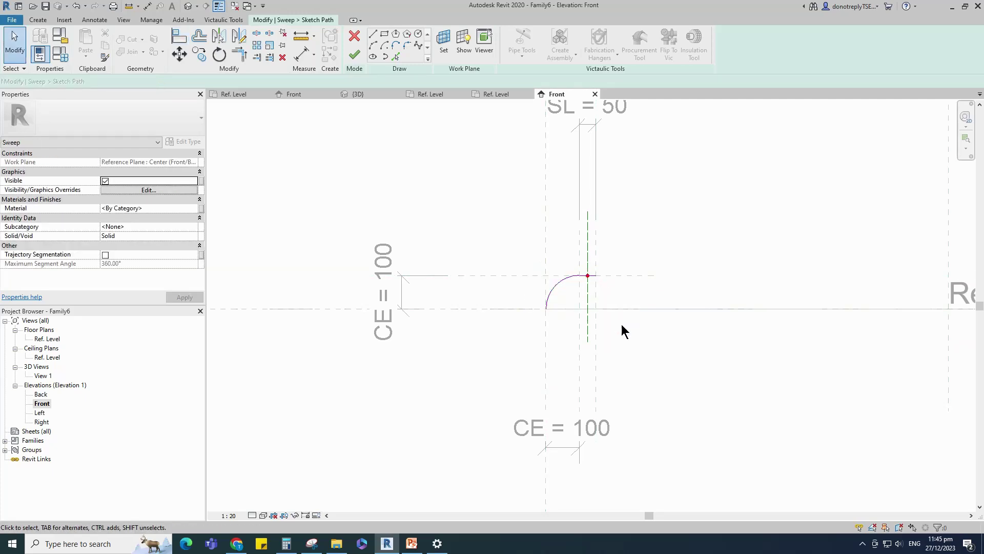
Make the path arc's radius dimension permanent, using a 1:5 view scale for legibility, and label it with the CE parameter
click(568, 303)
scroll(578, 317, up, 3)
scroll(591, 309, up, 4)
click(577, 272)
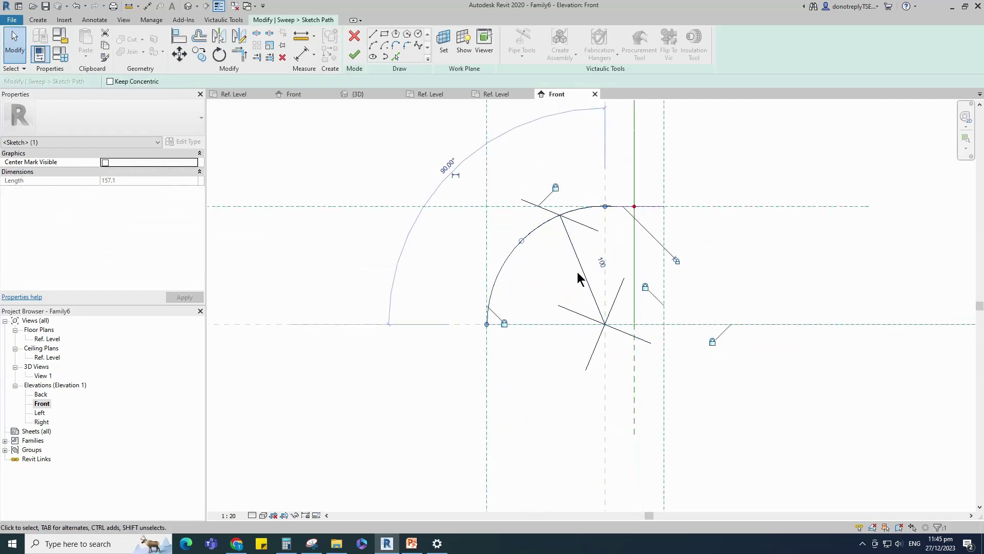
click(585, 277)
click(228, 515)
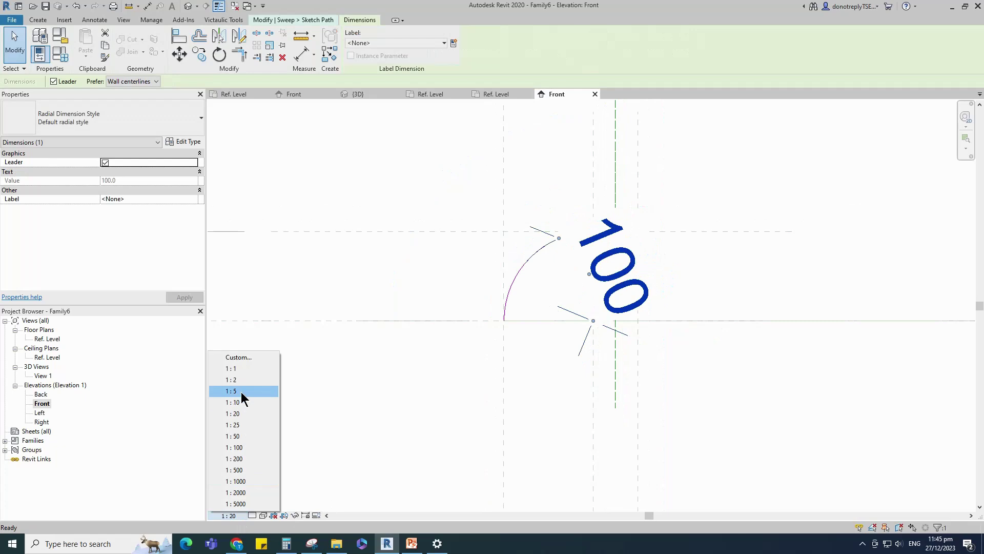
click(240, 391)
click(578, 277)
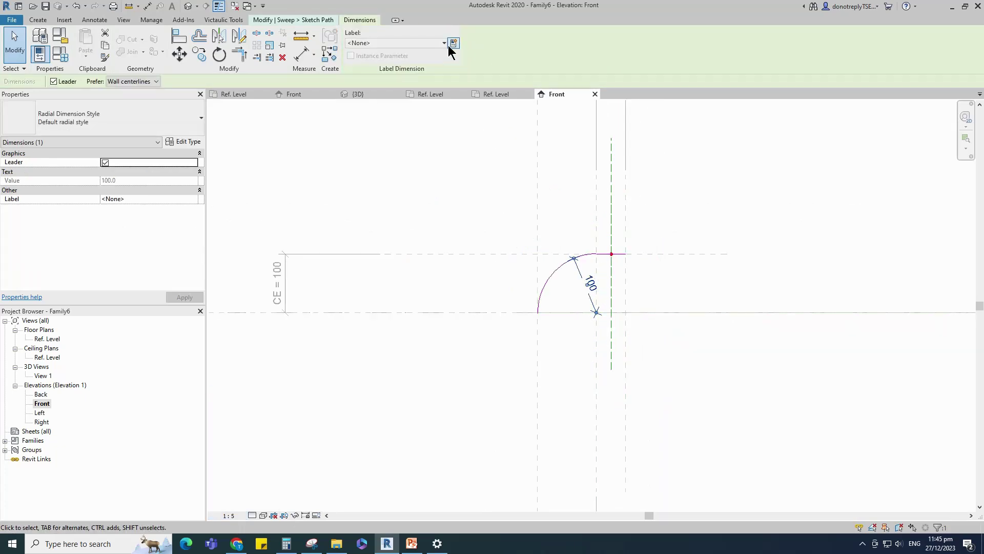
click(193, 198)
click(115, 215)
click(517, 375)
scroll(471, 372, down, 1)
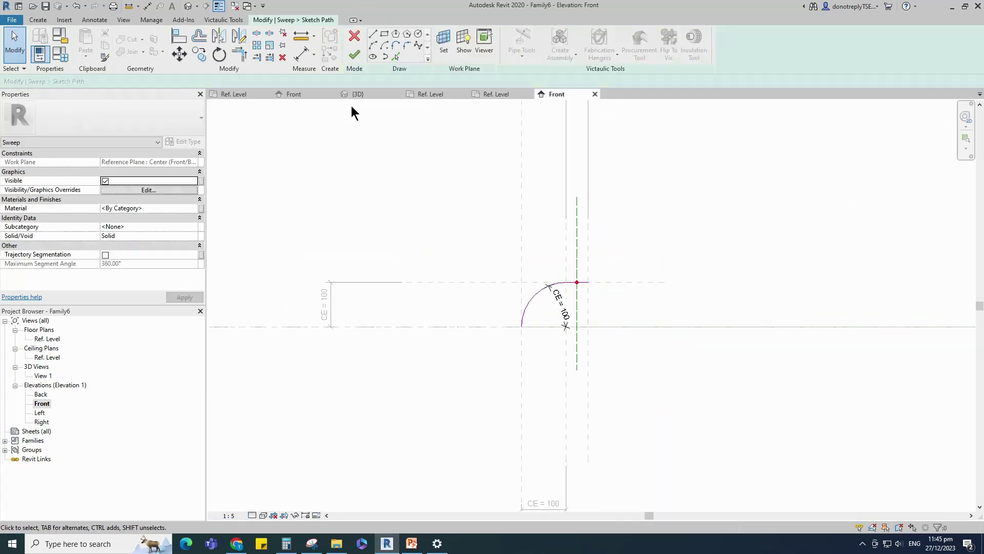
Finish the sweep path and draw a 45 mm radius circle at the path's profile point in the Left elevation
click(354, 55)
click(748, 55)
click(617, 378)
click(418, 34)
scroll(540, 387, up, 4)
click(511, 372)
click(532, 370)
key(Escape)
key(Escape)
Set the Left elevation's scale to 1:5, then show the profile circle's center mark and align it to the reference planes
click(229, 515)
click(233, 391)
scroll(478, 420, up, 2)
click(537, 374)
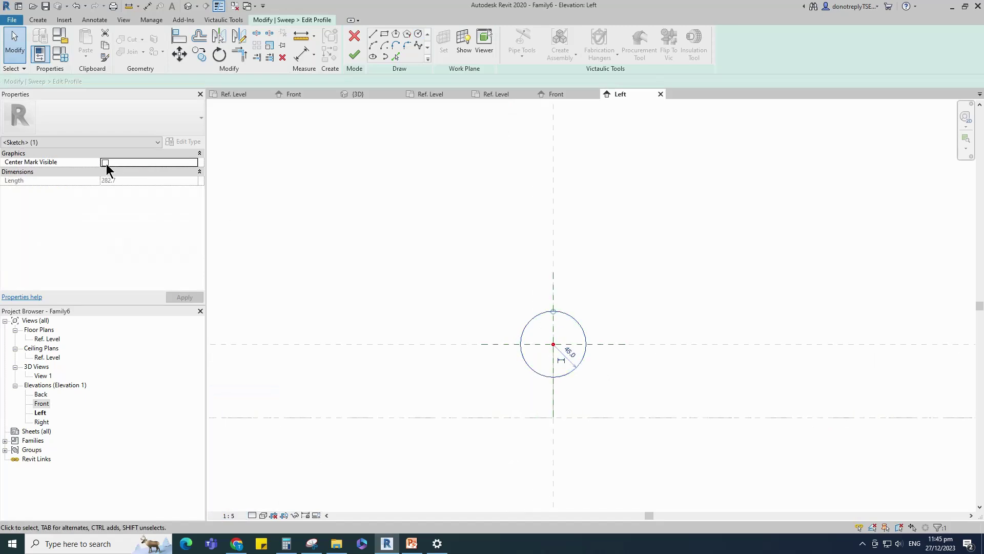
click(187, 42)
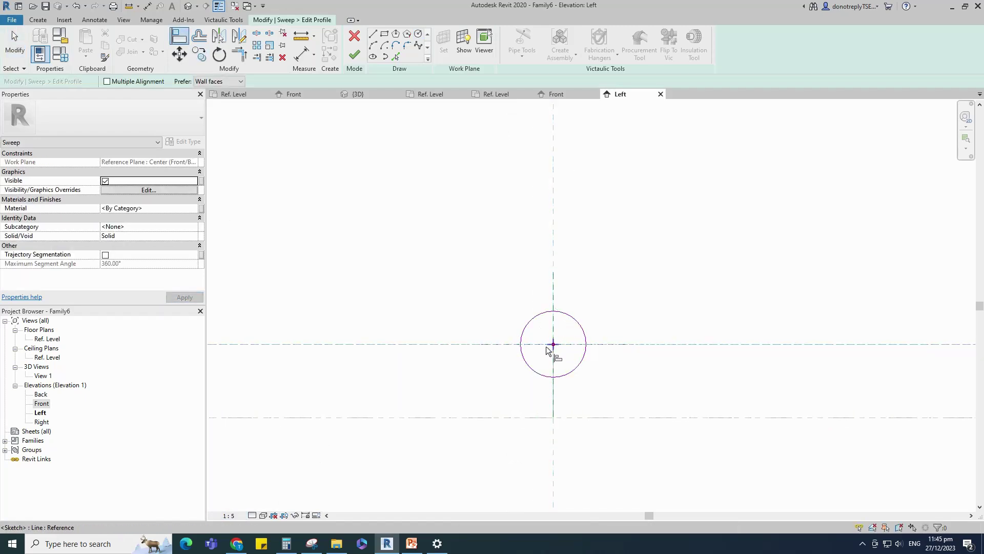
Add a diameter dimension to the profile circle, label it with a new instance parameter named POD, and finish the sweep
click(313, 55)
click(336, 139)
click(568, 314)
click(615, 299)
key(Escape)
click(568, 334)
click(454, 43)
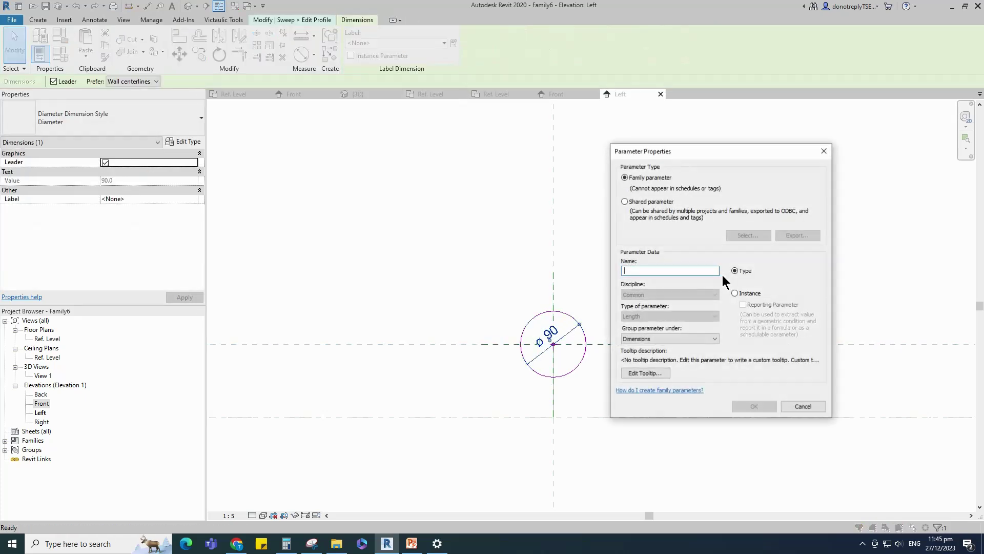
click(756, 295)
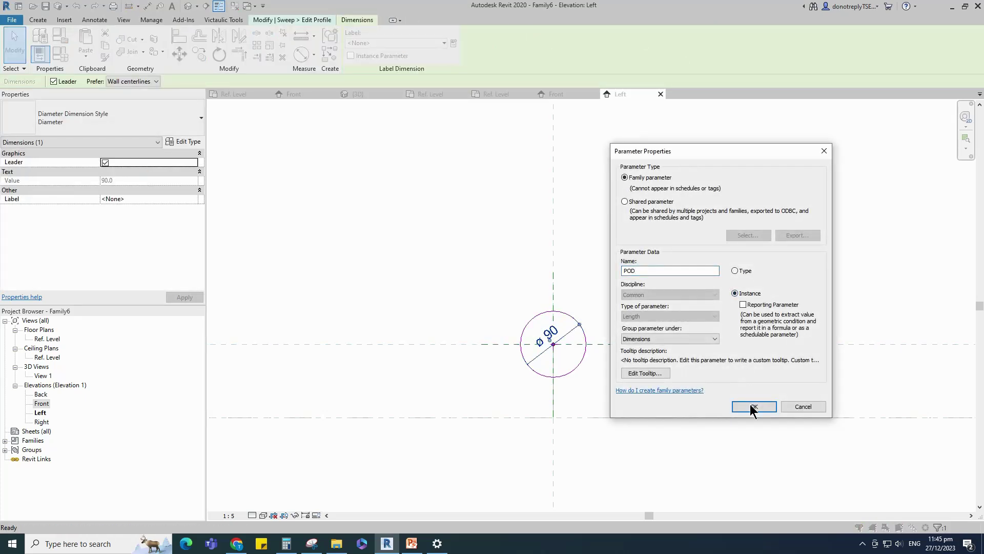
click(753, 406)
click(350, 53)
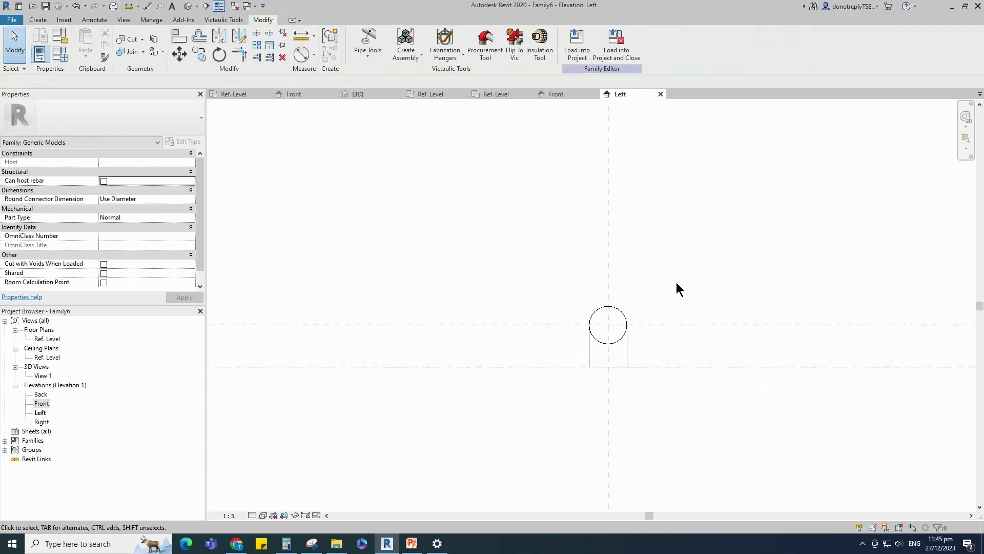
Start an extrusion in the Left elevation and draw a 50 mm radius circle concentric with the bend's circular end
click(36, 20)
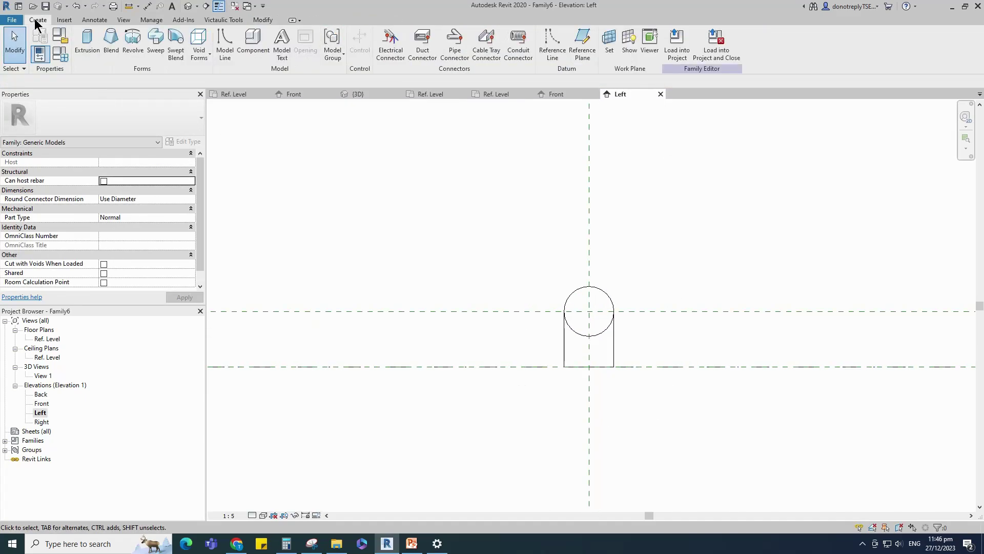
click(418, 34)
click(589, 312)
scroll(609, 313, up, 2)
scroll(625, 310, up, 1)
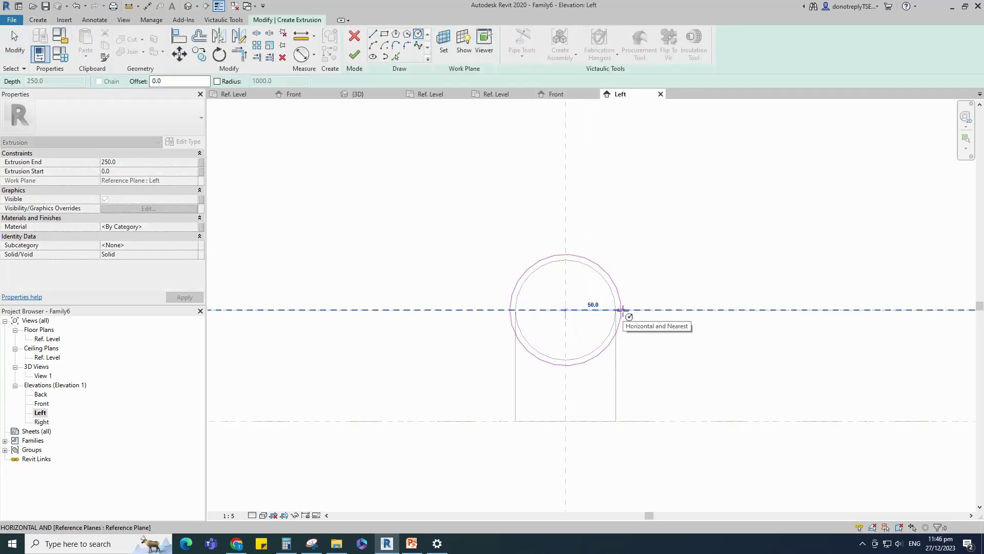
click(621, 310)
scroll(702, 330, down, 4)
key(Escape)
key(Escape)
Show the extrusion circle's center mark and align and lock it to the crossing reference planes
click(626, 351)
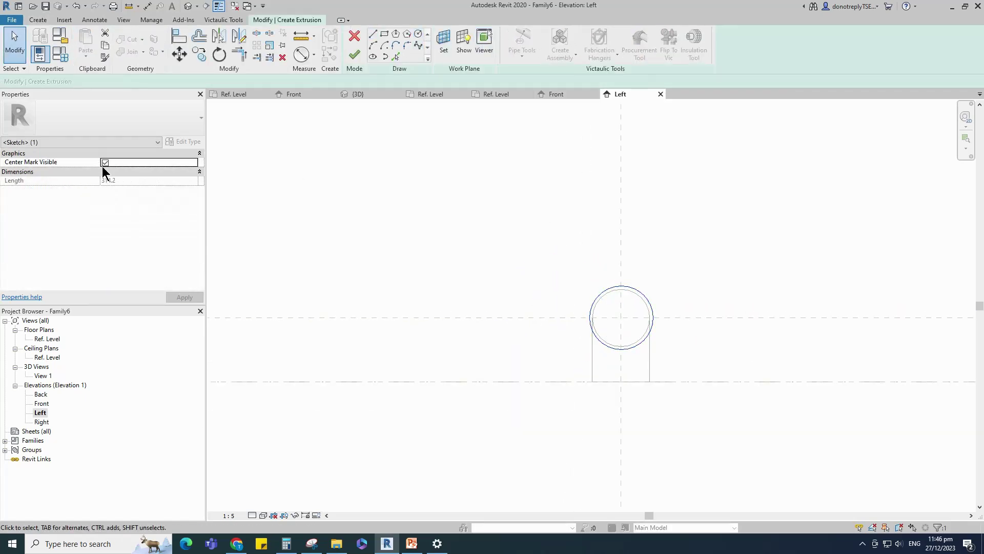
key(a)
key(l)
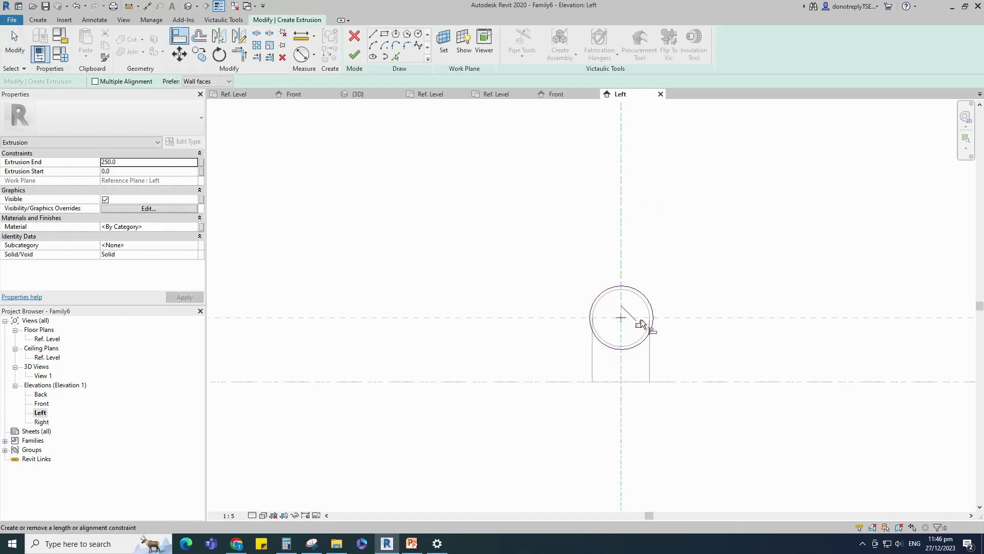
click(621, 320)
scroll(683, 306, down, 1)
scroll(682, 306, up, 1)
key(Escape)
key(Escape)
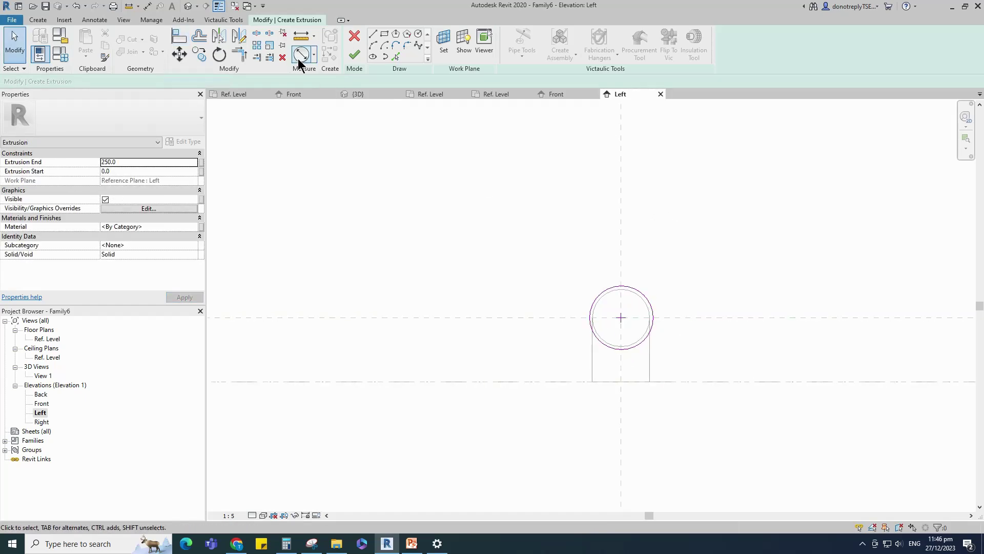
Add a diameter dimension to the extrusion circle, label it with a new instance parameter named SOD, and finish the extrusion
click(300, 57)
click(652, 305)
click(691, 270)
key(Escape)
key(Escape)
click(625, 321)
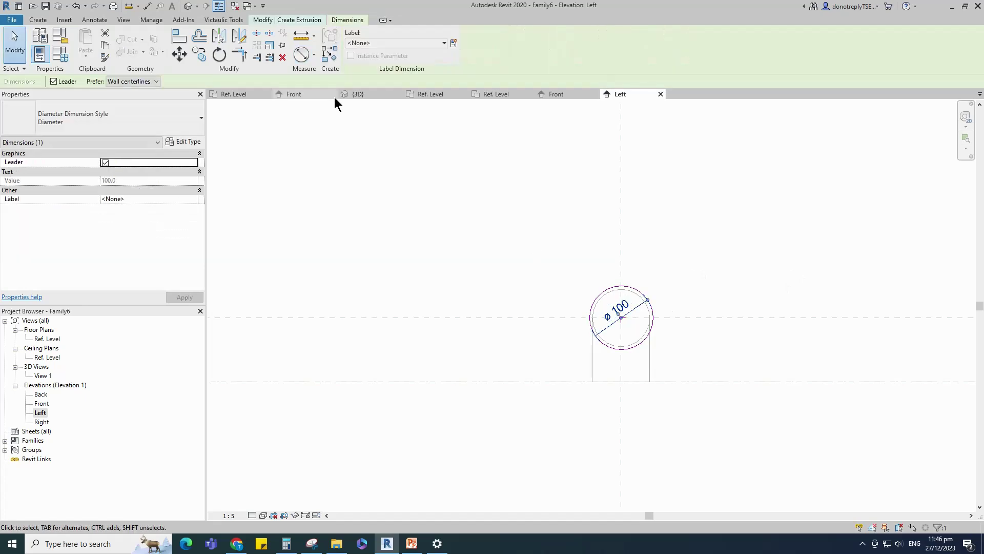
click(453, 44)
text(SOD)
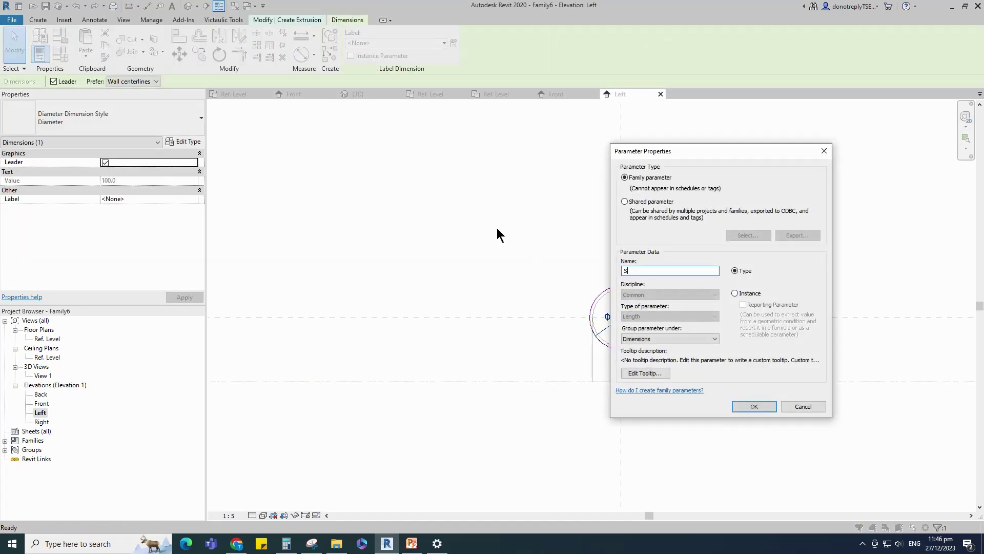
click(736, 293)
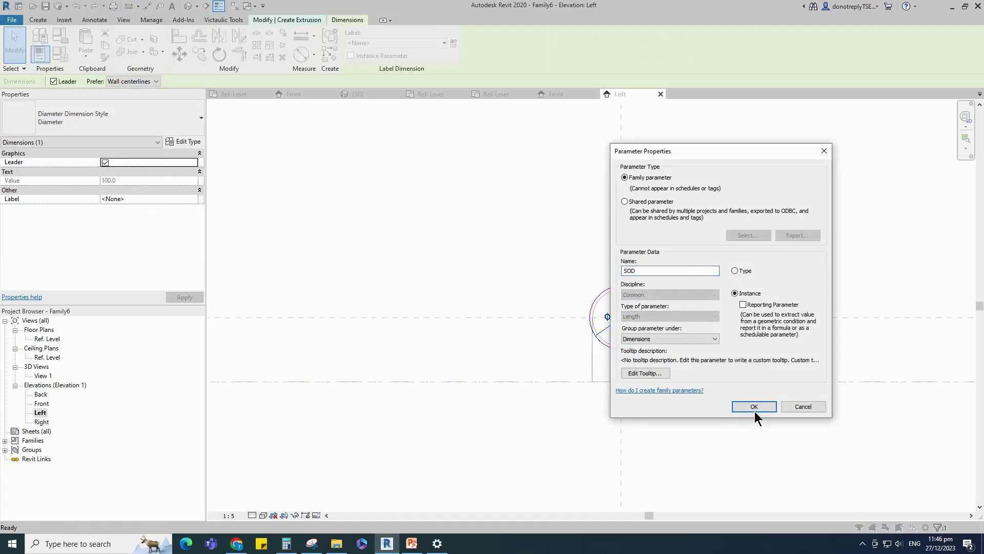
click(754, 407)
click(669, 402)
click(350, 57)
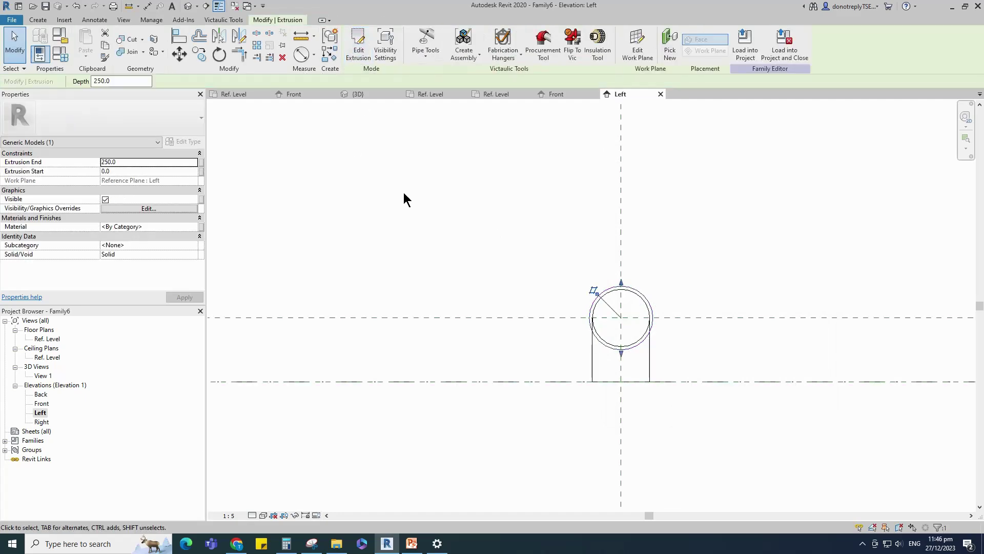
In the Front elevation, stretch both ends of the socket extrusion to the two vertical reference planes bounding the SL dimension
double_click(41, 404)
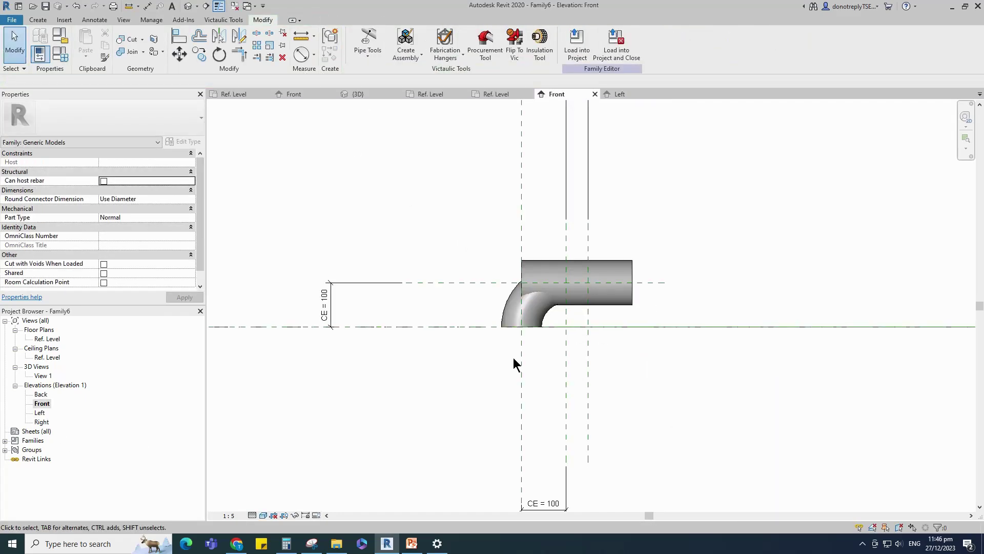
click(610, 306)
drag(569, 283, 566, 283)
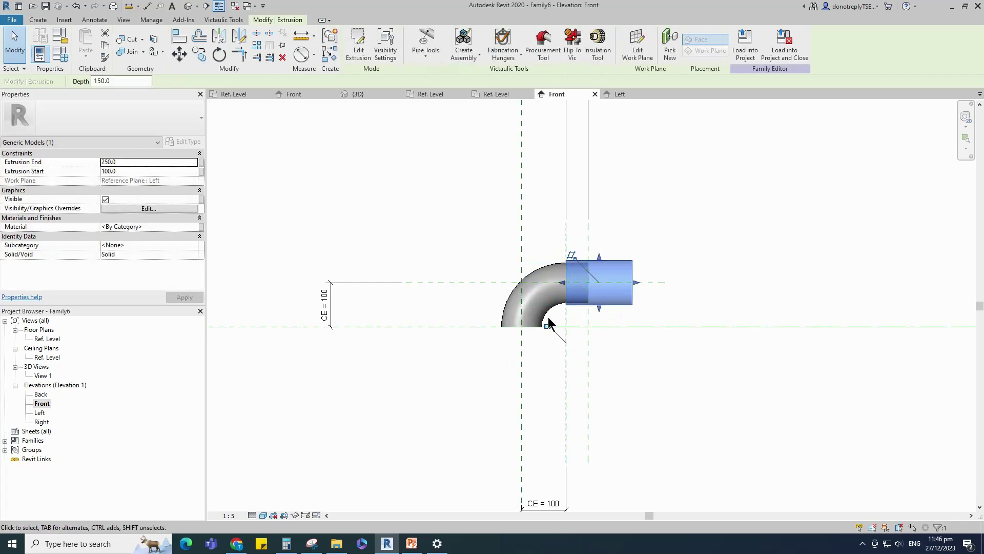
drag(633, 287, 588, 284)
click(621, 365)
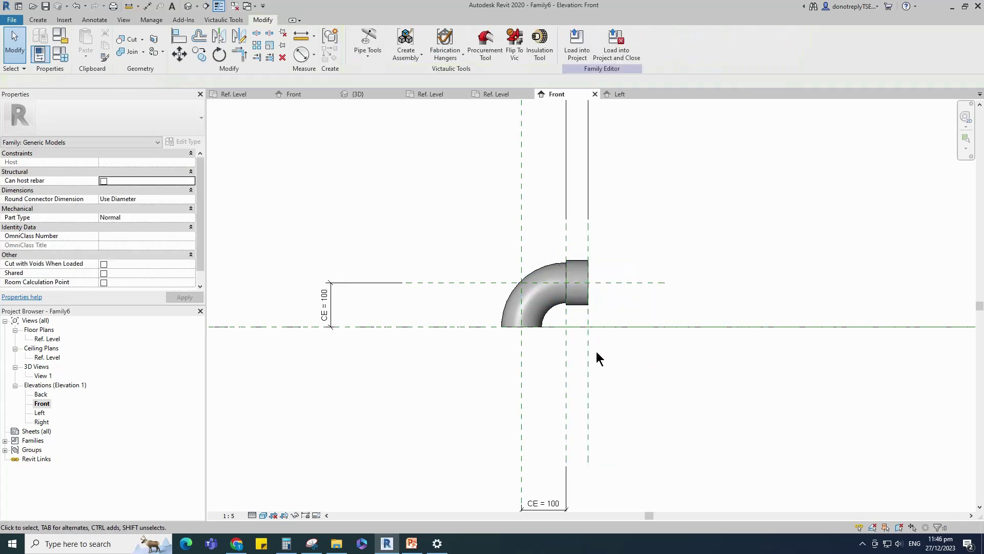
Join the geometry of the swept bend and the socket extrusion
click(132, 54)
click(556, 304)
click(575, 305)
key(Escape)
scroll(666, 313, down, 1)
Associate the material of the swept bend and socket extrusion with a new instance family parameter named Material
drag(497, 233, 607, 360)
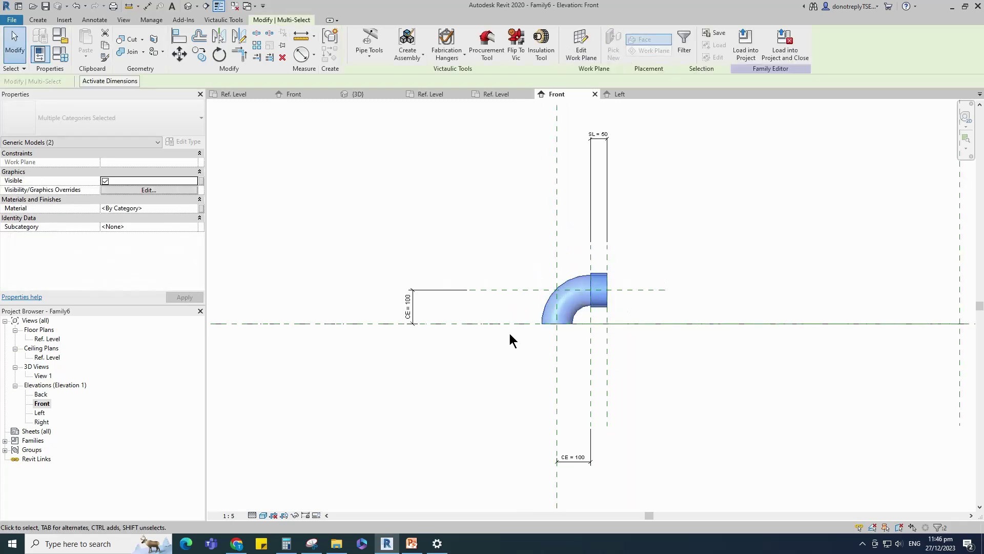
click(202, 210)
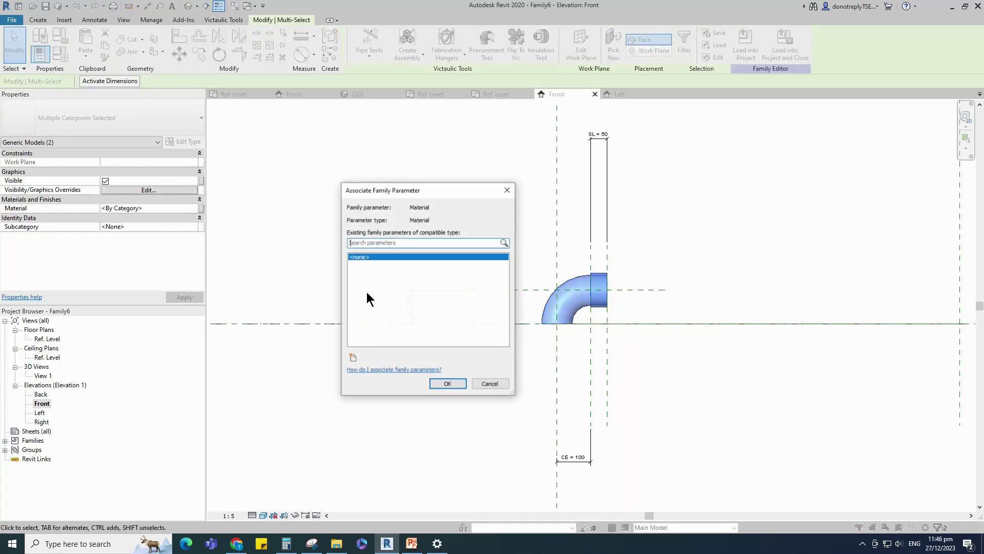
click(352, 358)
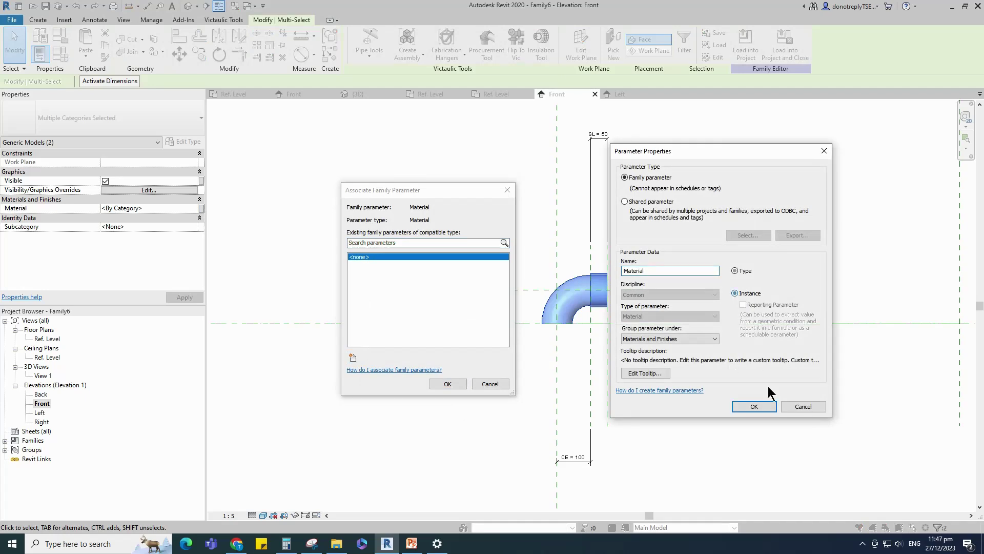
click(754, 407)
click(447, 384)
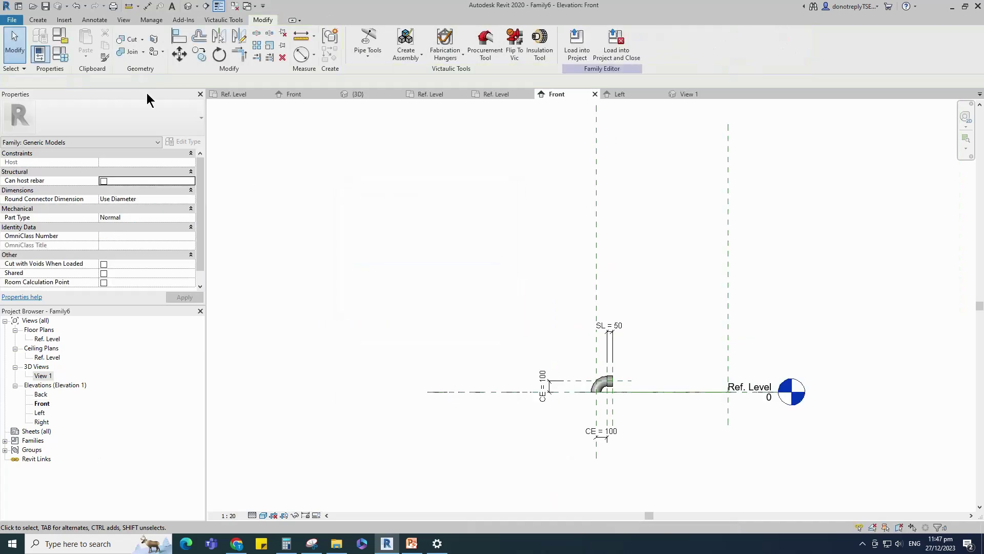
Give the family's Length parameter the formula CE+SL and apply it
click(63, 54)
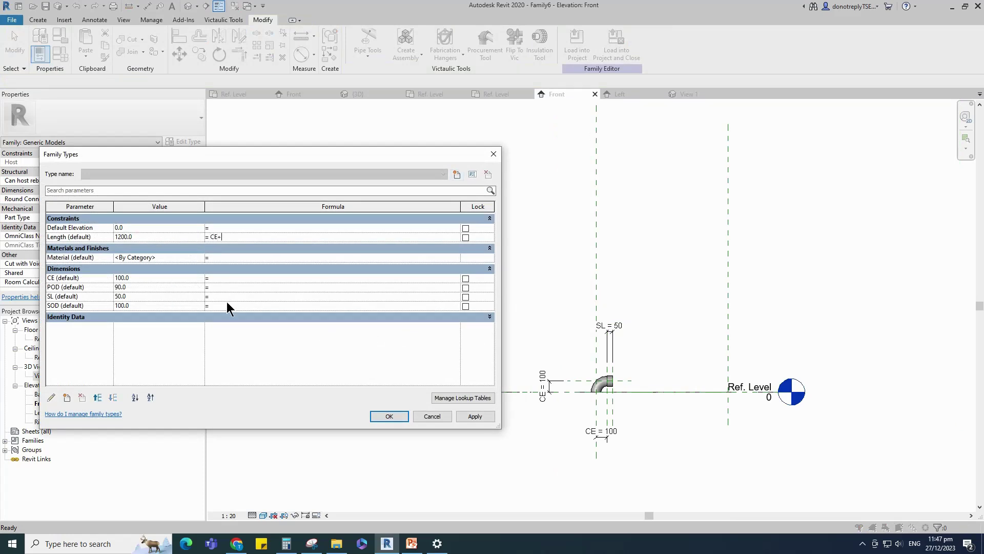
click(475, 416)
click(435, 416)
Open 3D View 1 and display the elbow with Fine detail and the Shaded visual style
double_click(44, 375)
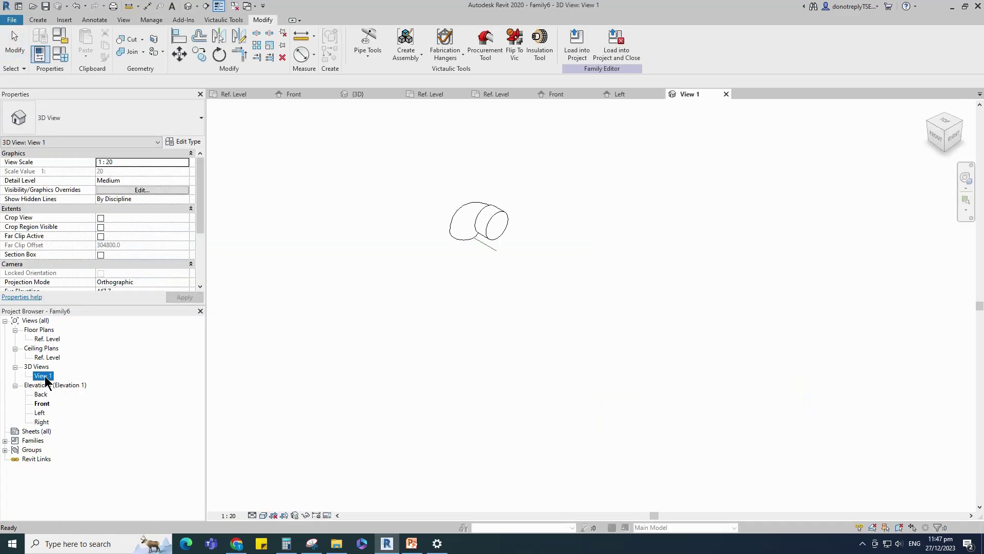
click(927, 108)
click(263, 516)
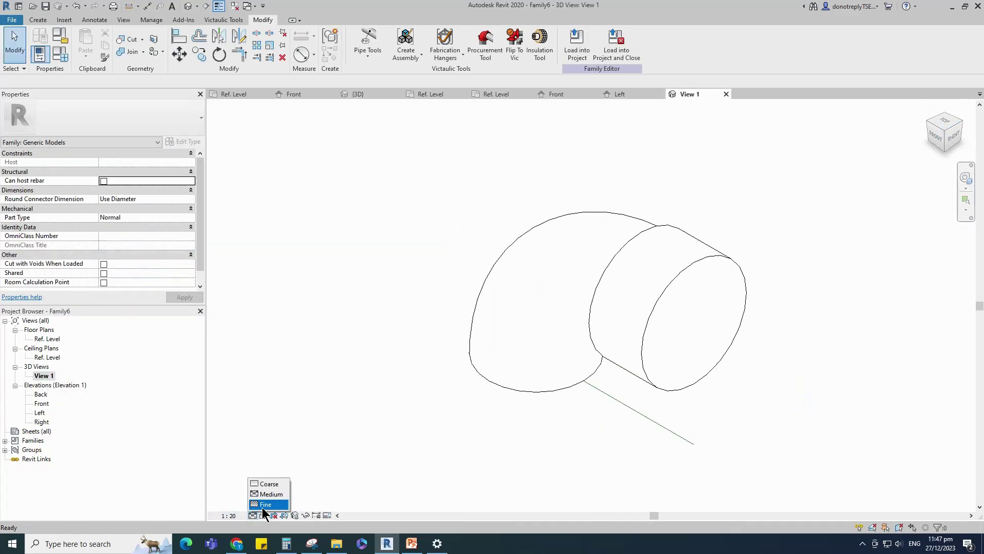
click(287, 473)
shift+middle_drag(490, 456, 716, 441)
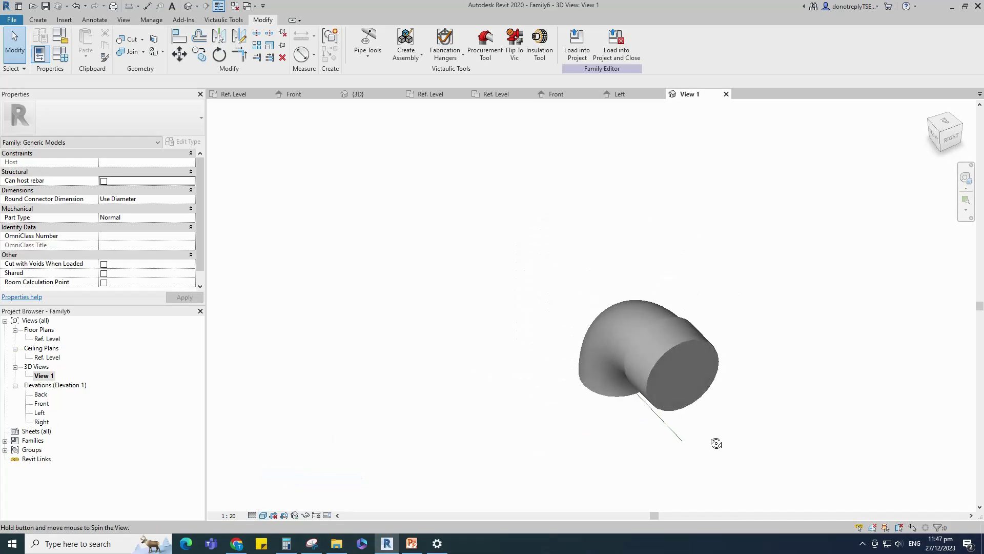
click(942, 132)
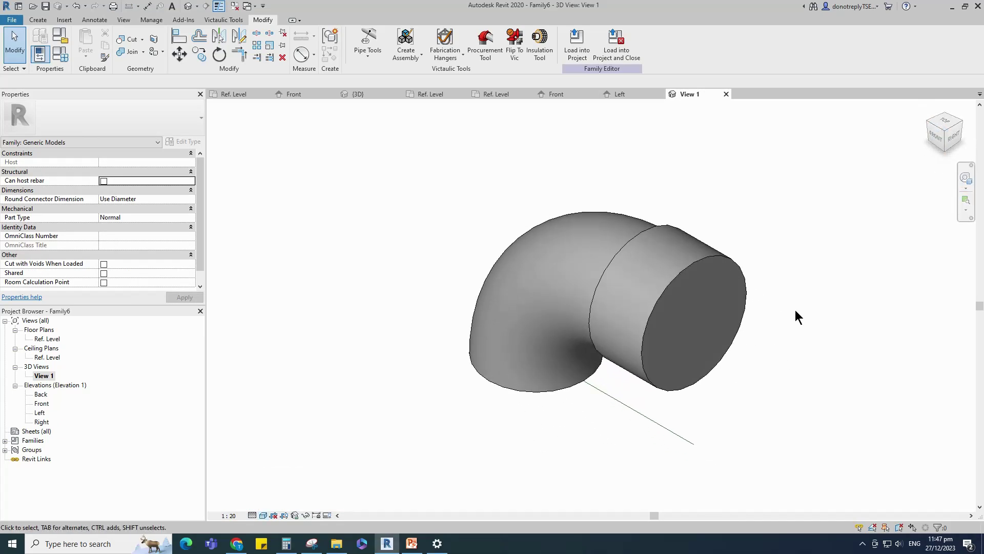
Hide the reference line in the 3D view through its visibility/graphics overrides
key(g)
click(77, 125)
click(30, 204)
click(335, 400)
click(262, 403)
Save the family as PVC P_Trap_DN40-DN100_Elbow.rfa and load it into the Family5 pipe fitting
click(45, 6)
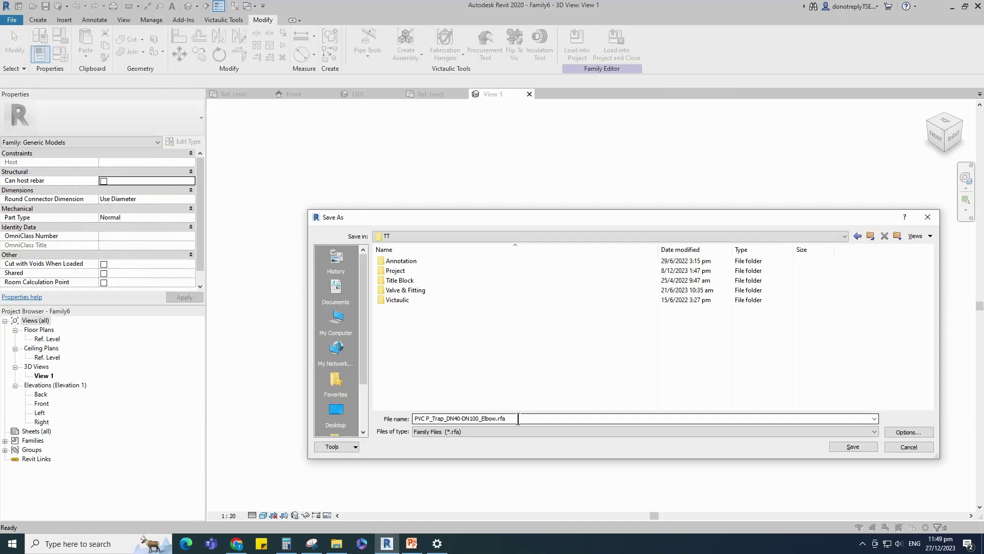
click(854, 447)
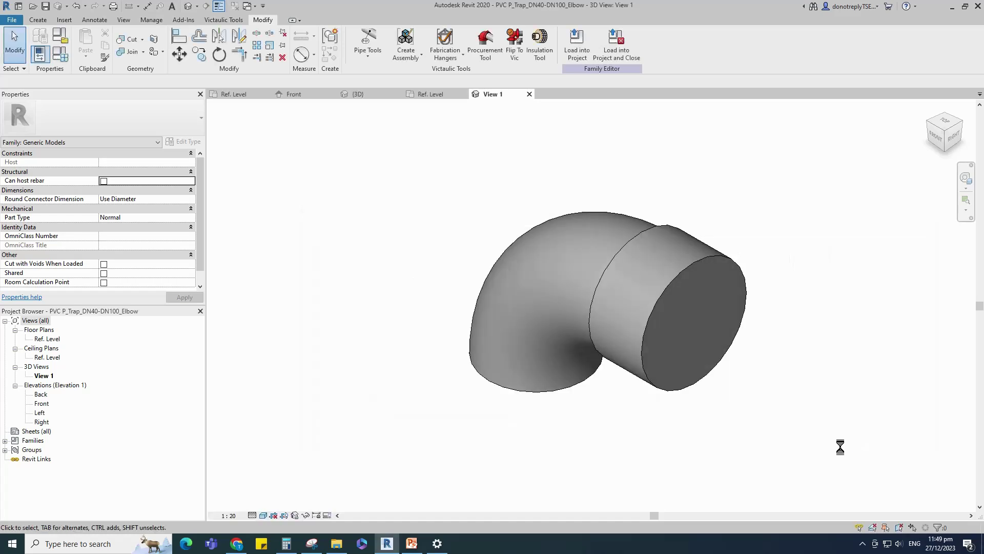
click(576, 39)
click(564, 357)
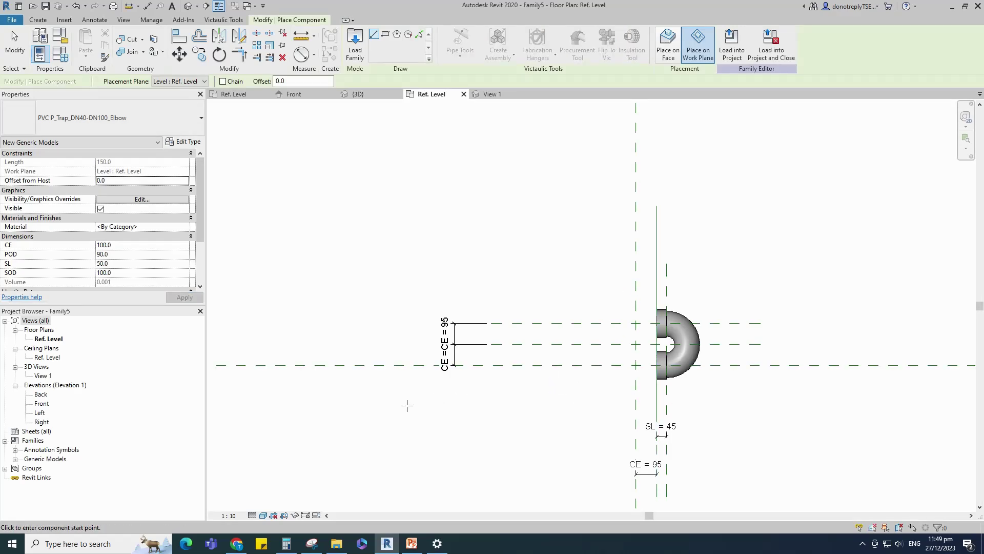
In the Left elevation, place the PVC P_Trap_DN40-DN100_Elbow from the intersection of the reference lines along the upper-left diagonal one, about 200 mm long
double_click(41, 413)
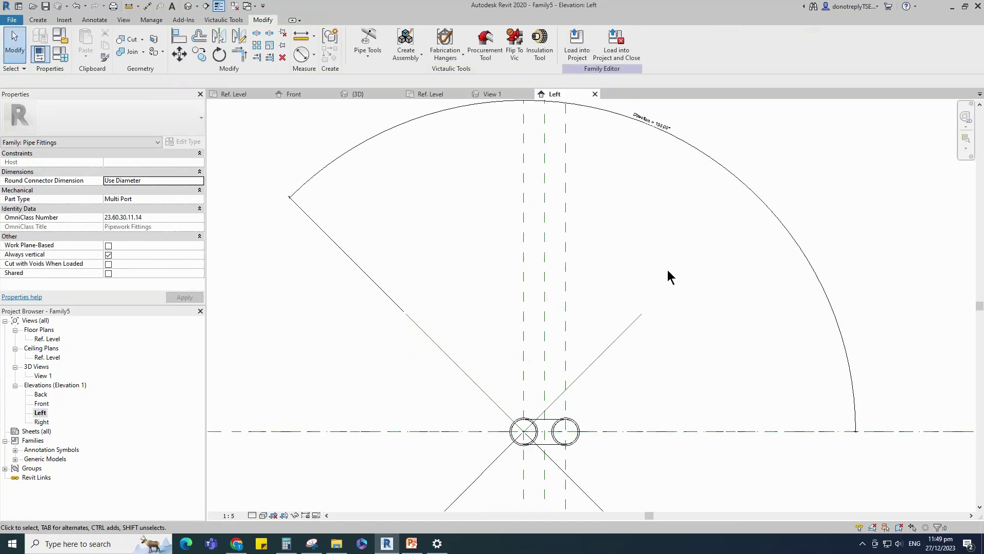
click(15, 459)
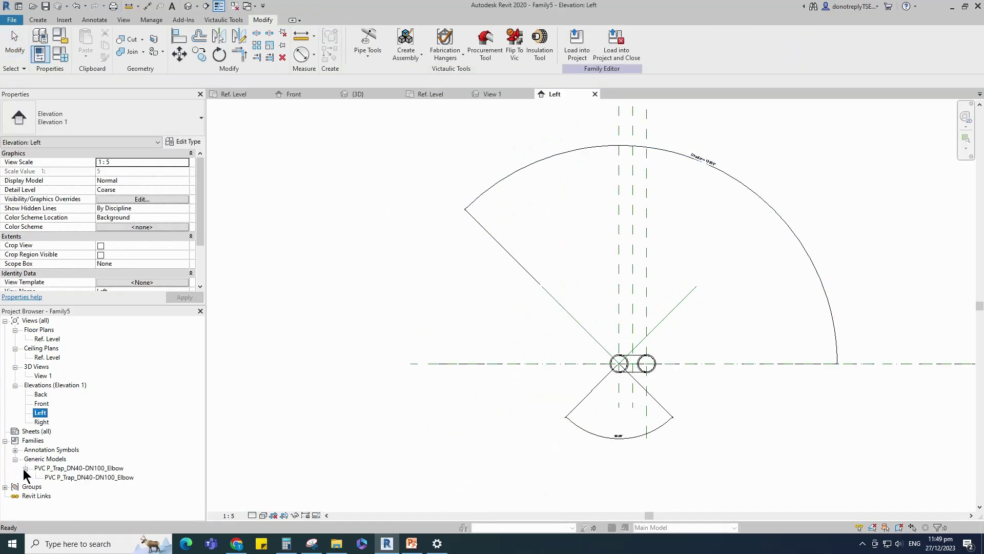
click(25, 468)
click(90, 477)
scroll(607, 372, up, 3)
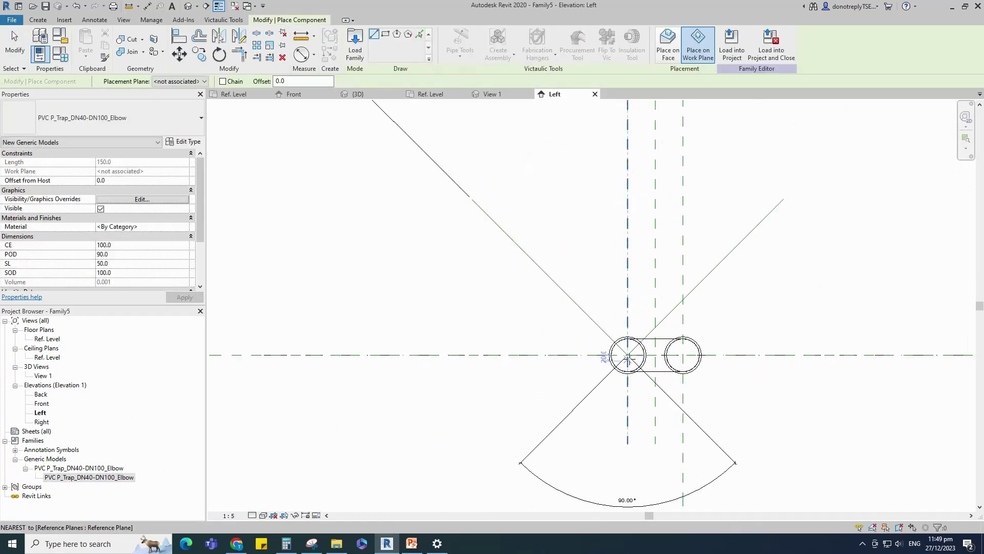
click(627, 355)
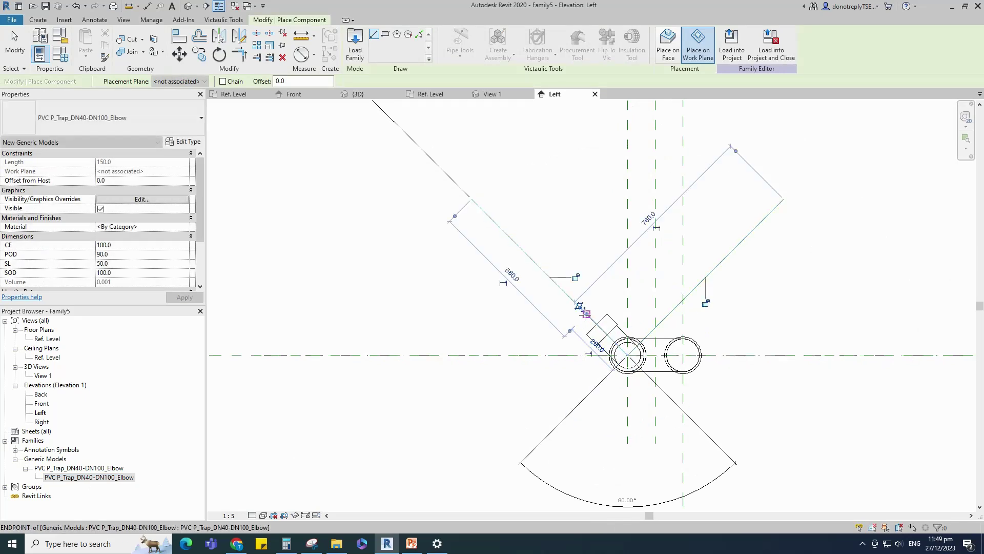
scroll(740, 335, down, 2)
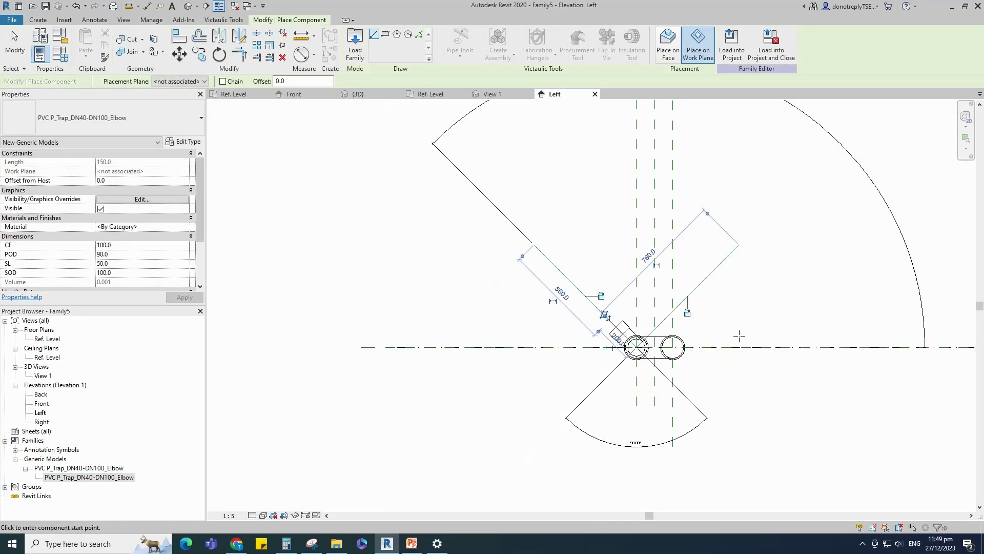
key(Escape)
key(Escape)
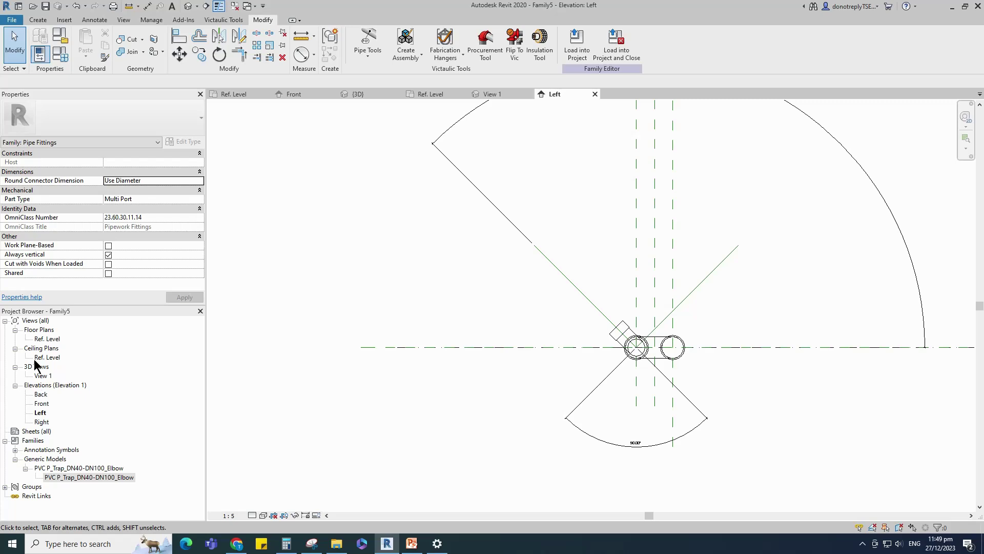
In the Ref. Level plan, change the elbow's work plane to the reference line at the open end of the U-bend
double_click(48, 338)
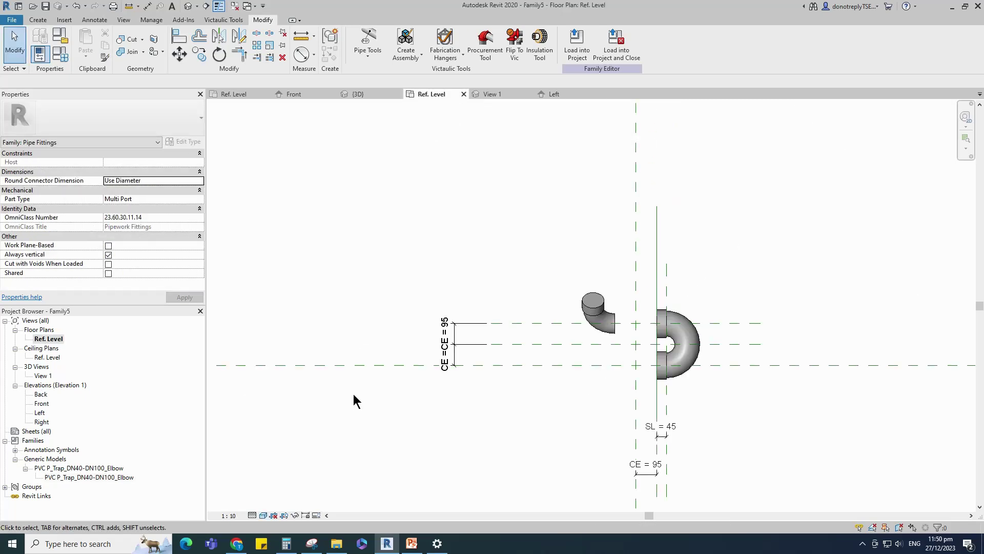
click(598, 313)
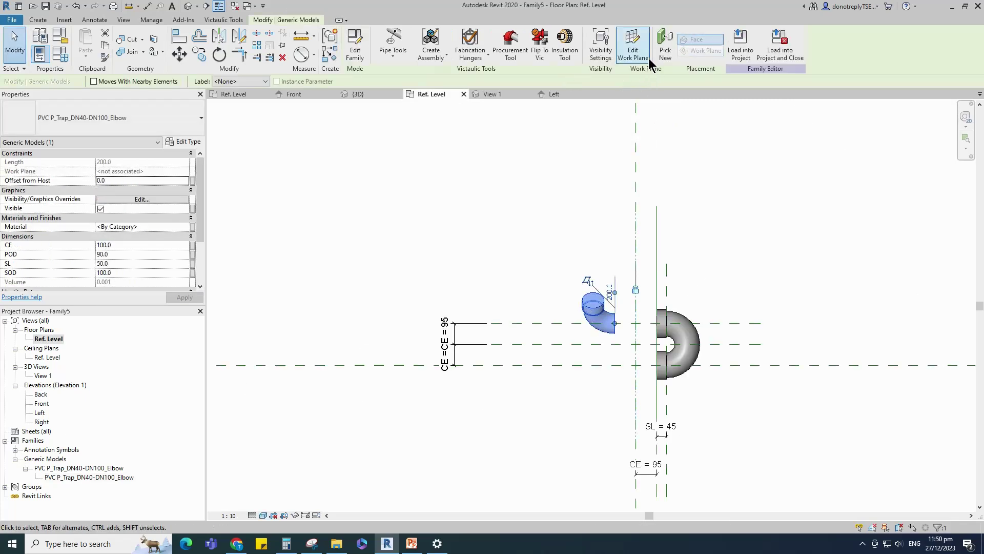
click(633, 45)
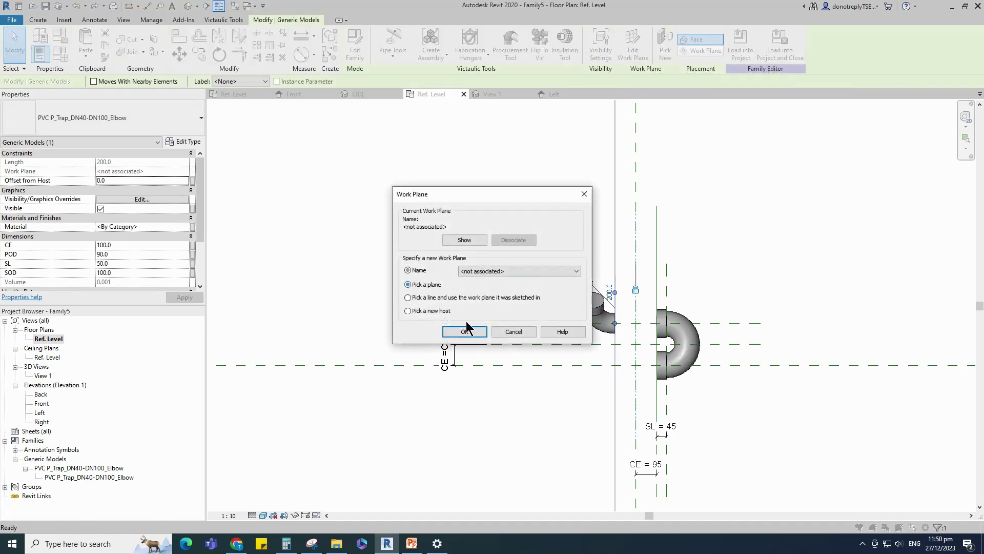
click(464, 331)
click(659, 216)
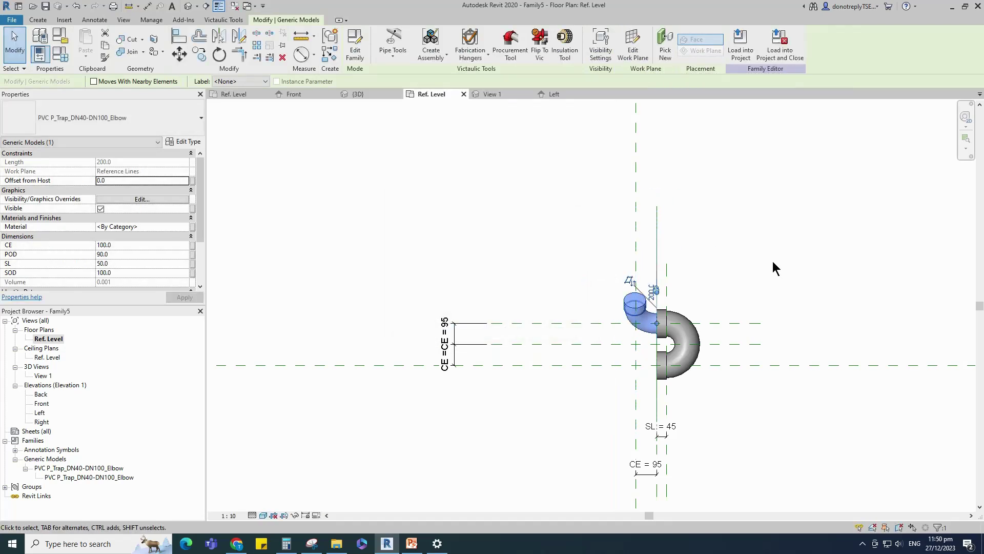
click(774, 259)
scroll(608, 366, up, 1)
Flex the Direction parameter in the Left elevation using angles including 180° and 90°, and leave it set to 180°
double_click(39, 413)
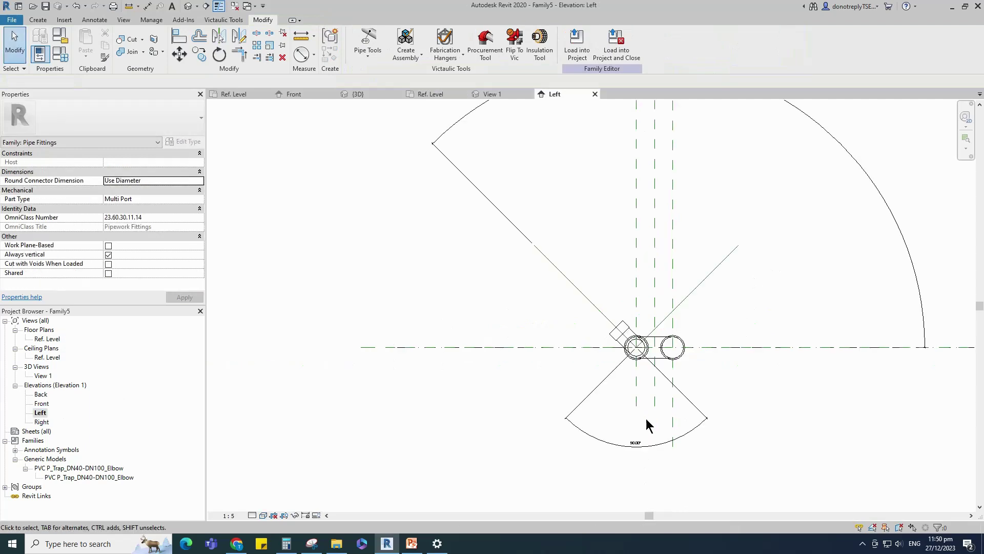
click(60, 58)
click(146, 298)
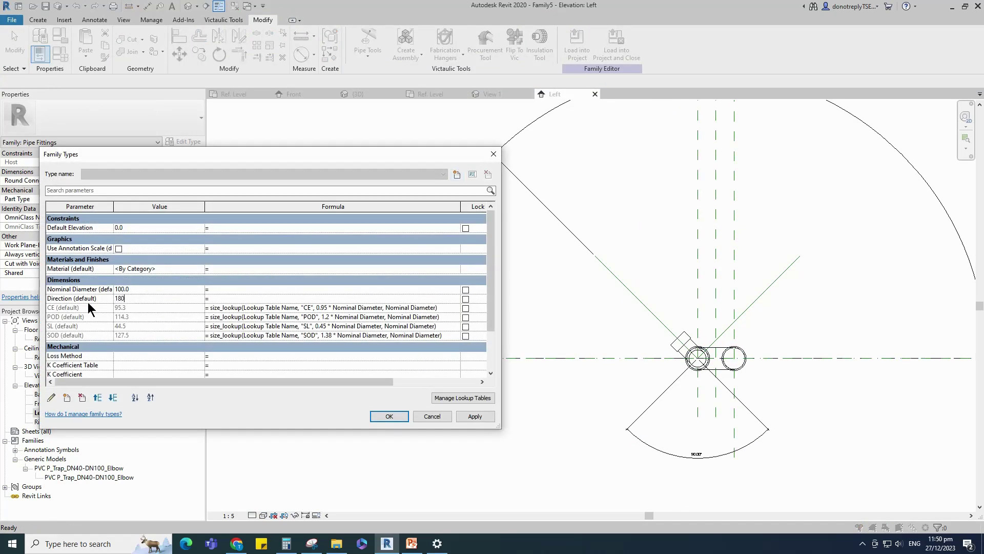
click(475, 416)
click(144, 299)
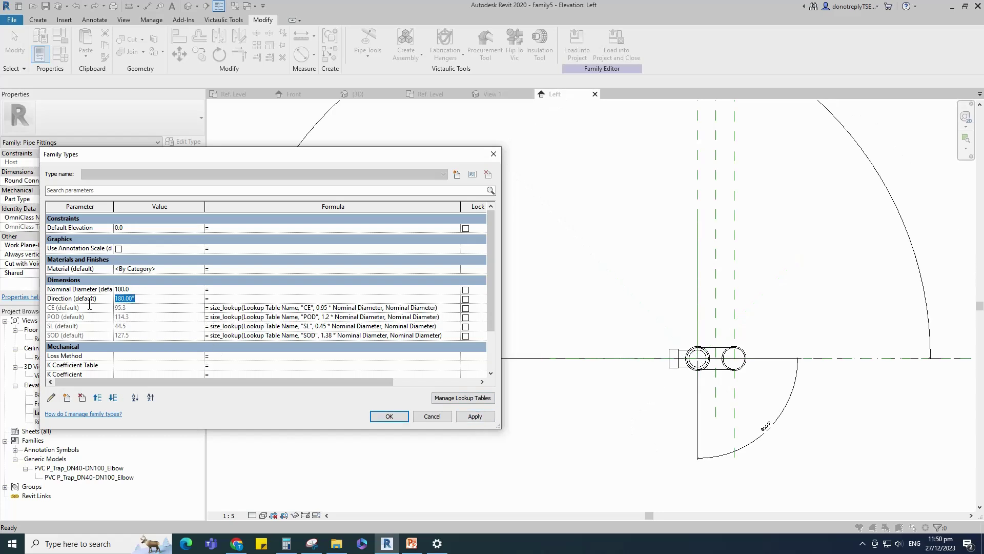
click(474, 416)
click(121, 299)
text(90)
click(474, 416)
click(126, 299)
text(180)
click(475, 417)
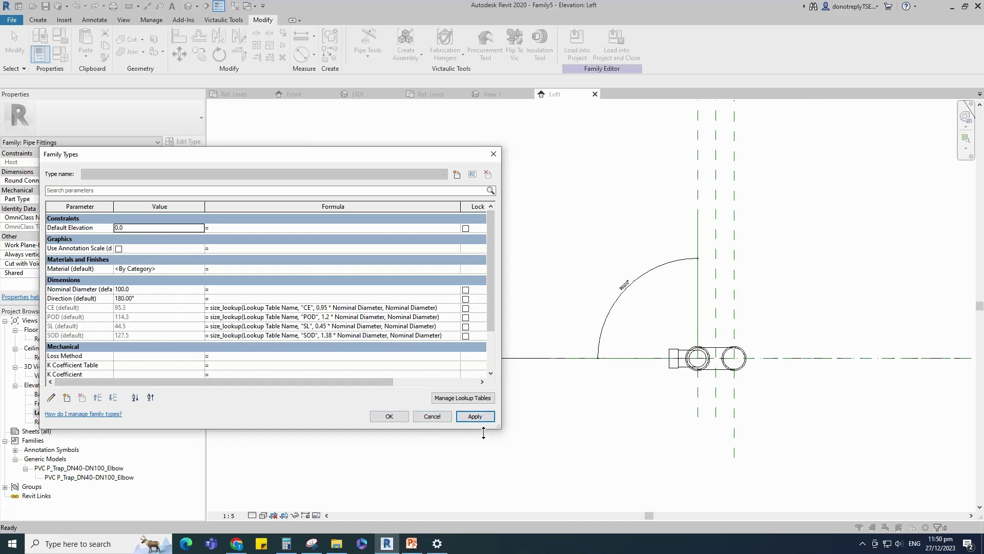
click(389, 417)
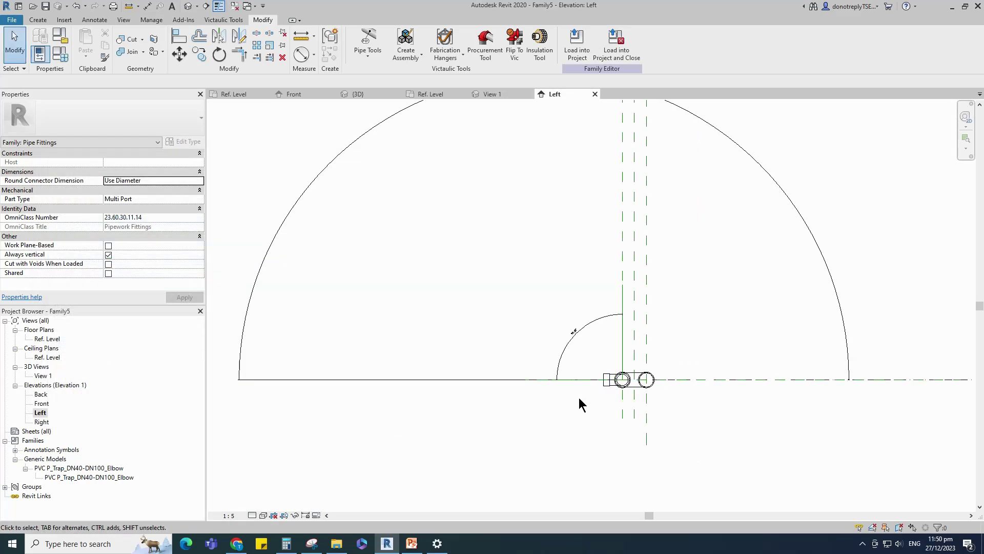
Associate the nested elbow's Material and CE with the matching Material and CE family parameters
scroll(579, 397, up, 2)
click(617, 370)
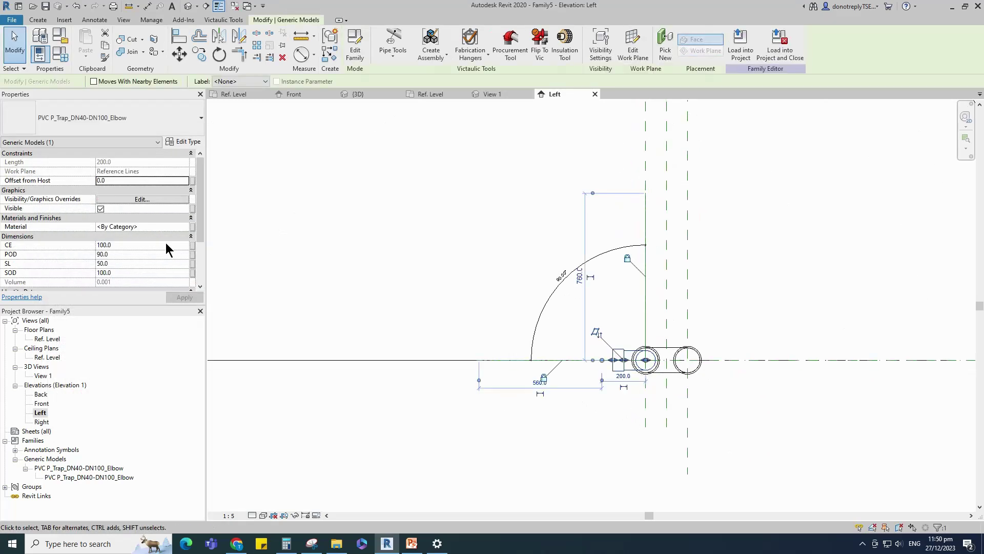
click(192, 227)
click(444, 383)
scroll(194, 237, down, 1)
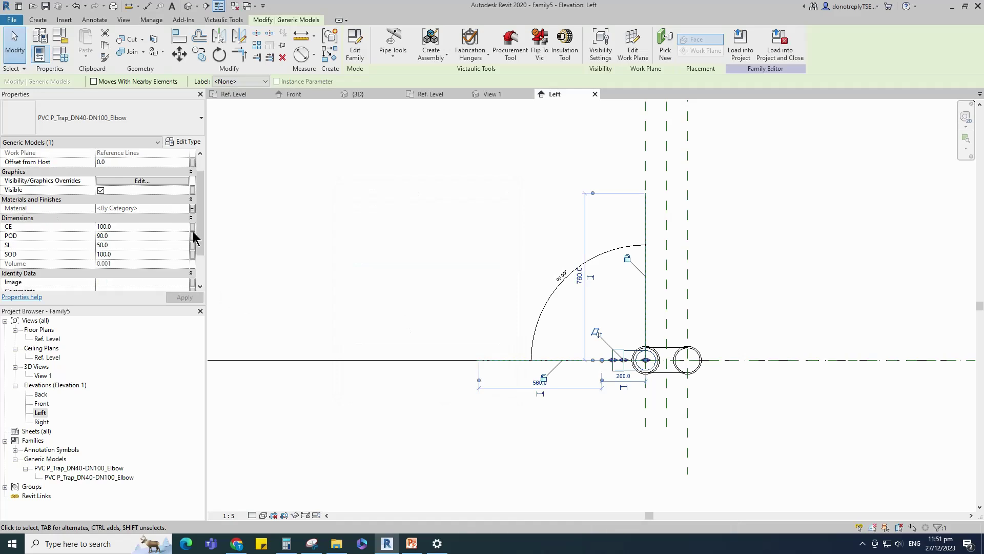
click(192, 226)
click(359, 270)
click(442, 382)
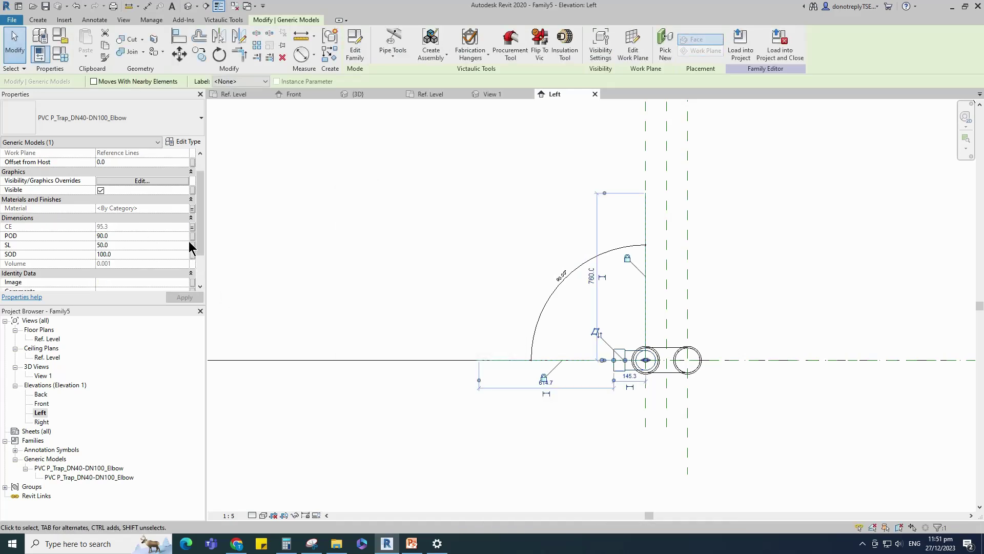
Associate the nested elbow's POD, SL and SOD dimensions with the matching family parameters
click(193, 236)
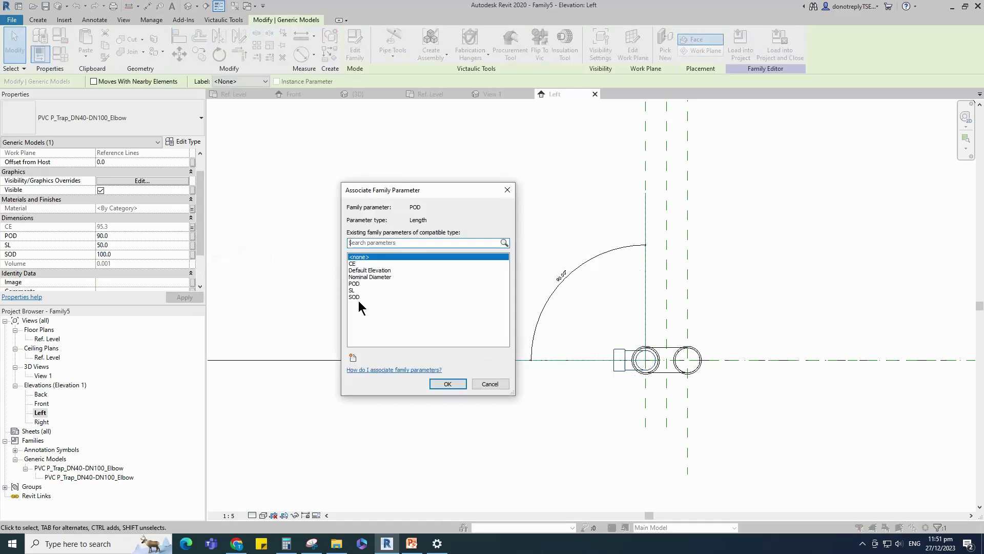
click(369, 283)
click(447, 384)
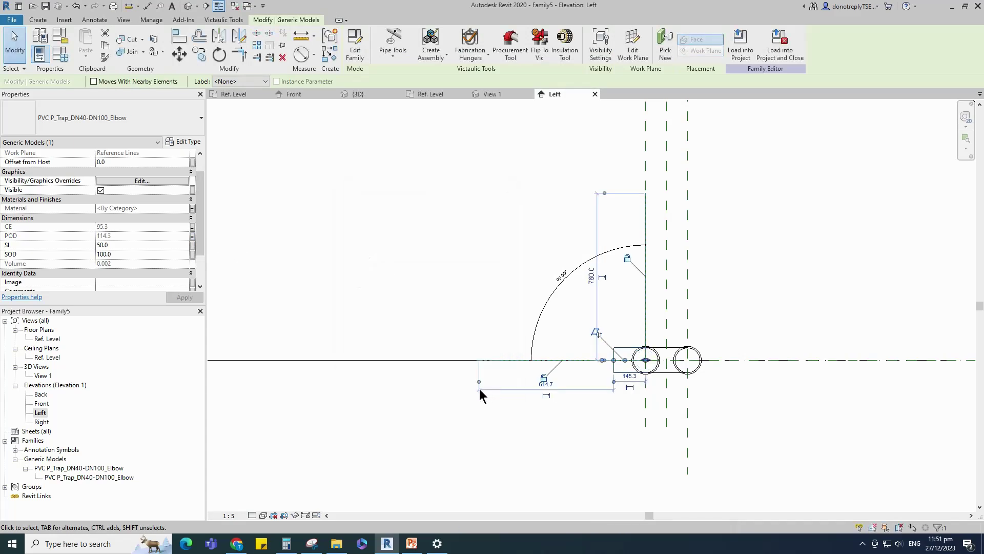
click(192, 245)
click(359, 290)
click(448, 384)
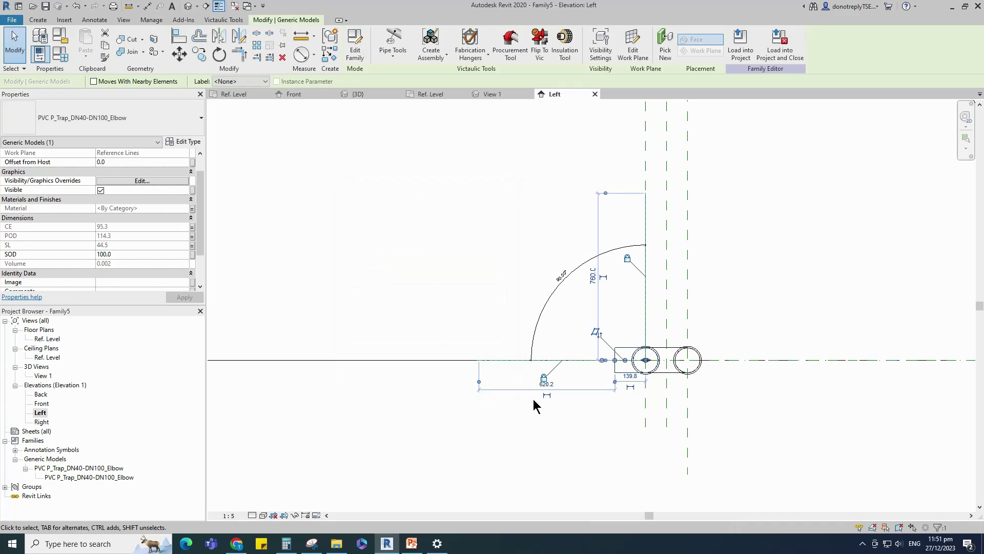
click(192, 254)
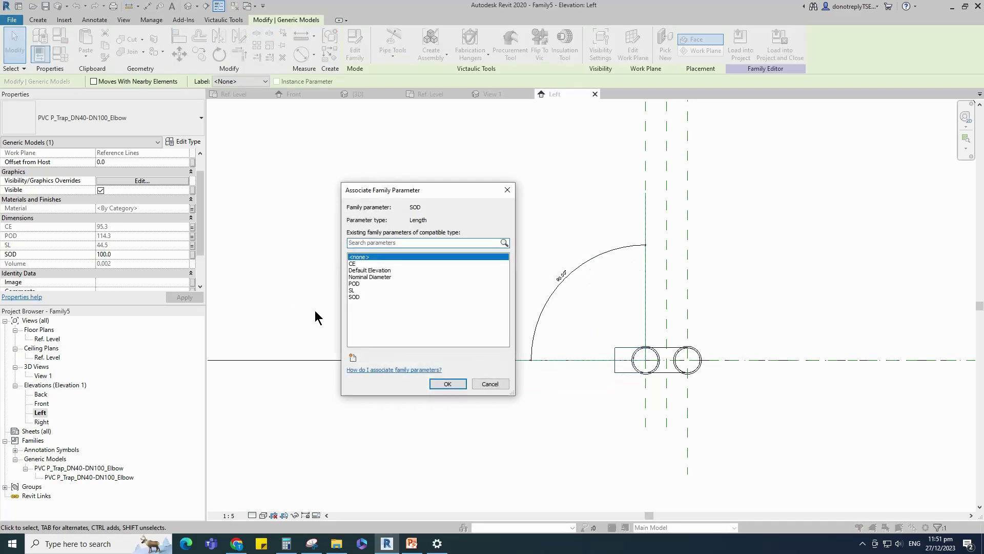
click(353, 297)
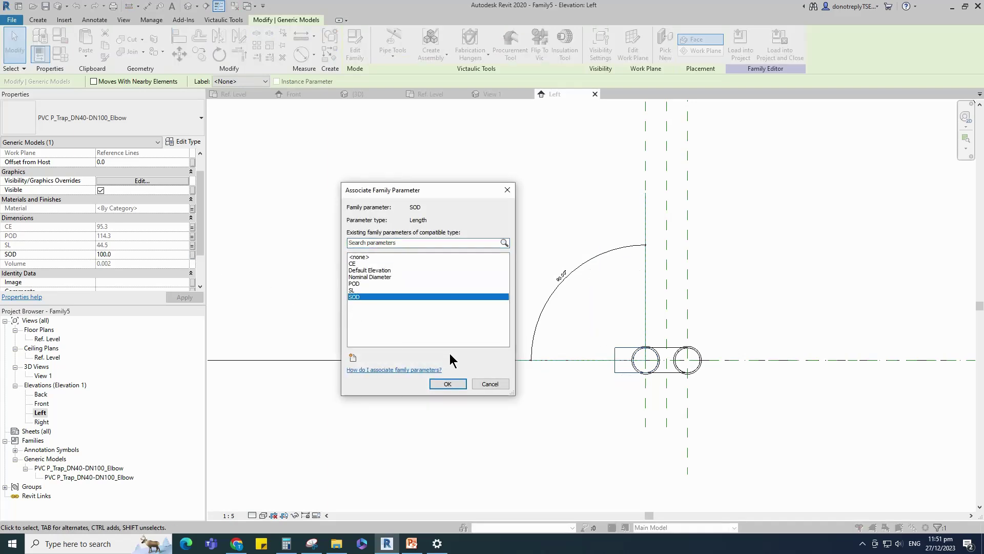
click(448, 384)
In 3D View 1, hide the Dimensions and Reference Lines annotation categories
scroll(658, 405, down, 2)
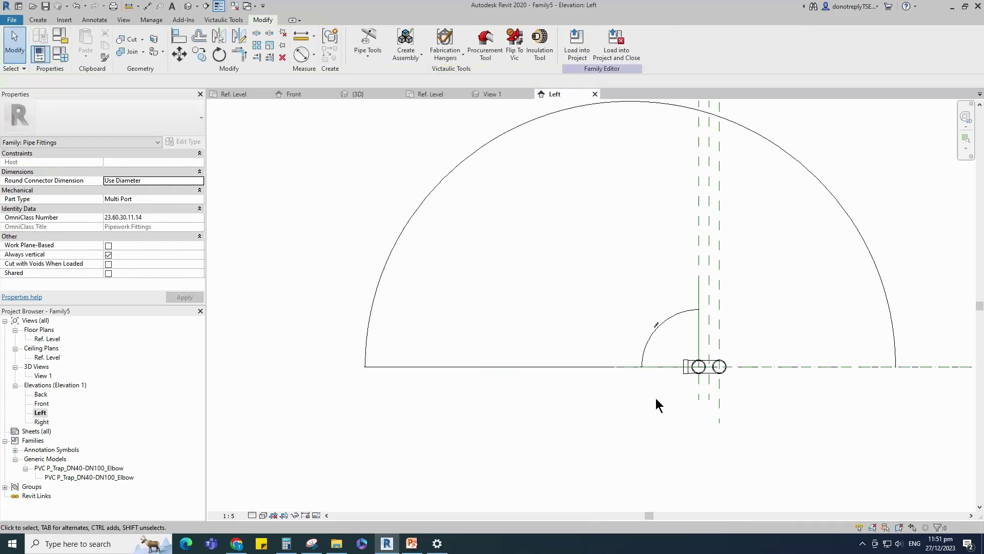
double_click(43, 375)
mouse_move(628, 395)
shift+middle_down()
mouse_move(644, 463)
mouse_move(710, 446)
mouse_move(612, 391)
shift+middle_up()
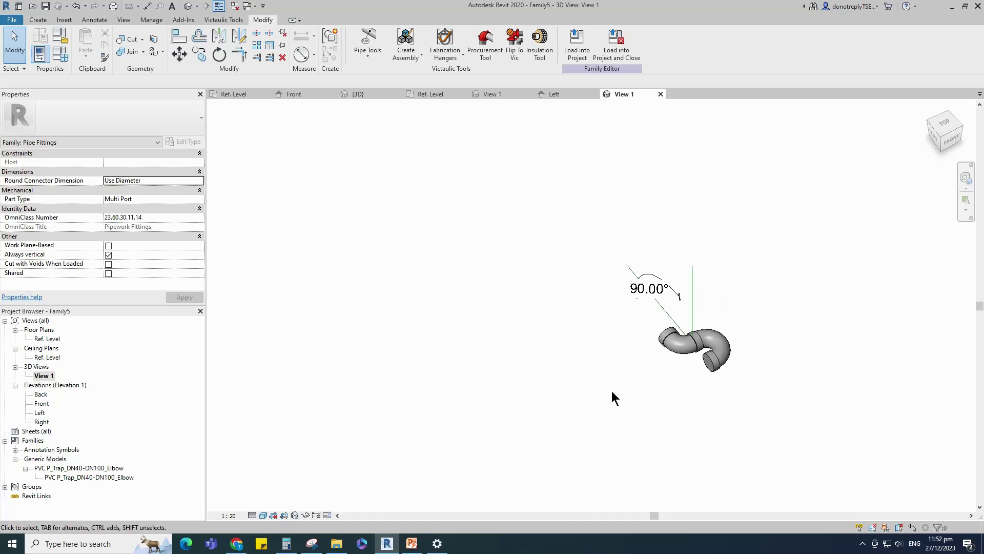
key(v)
key(g)
click(76, 125)
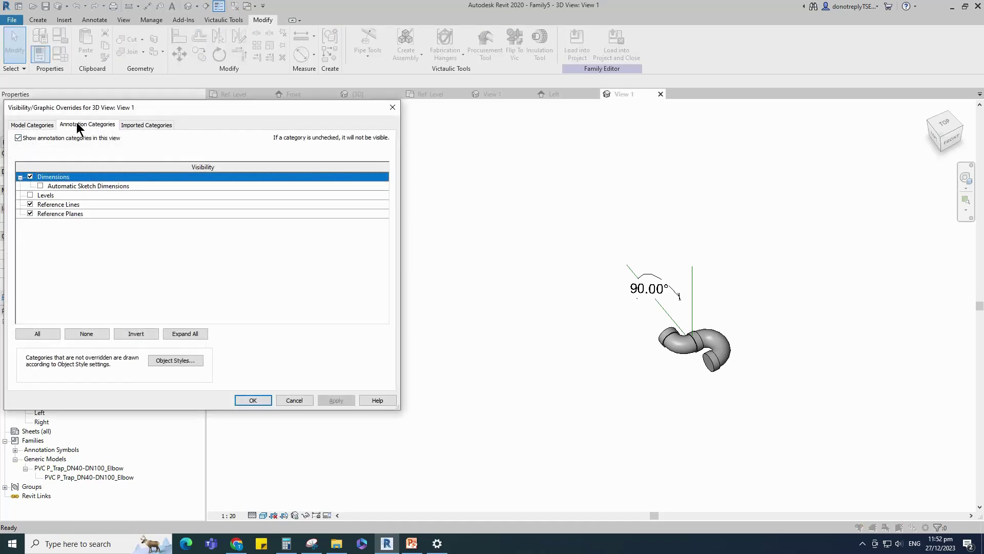
click(30, 177)
click(30, 205)
click(335, 400)
click(253, 400)
mouse_move(590, 405)
shift+middle_down()
mouse_move(730, 385)
mouse_move(883, 296)
mouse_move(820, 204)
mouse_move(837, 347)
mouse_move(775, 436)
shift+middle_up()
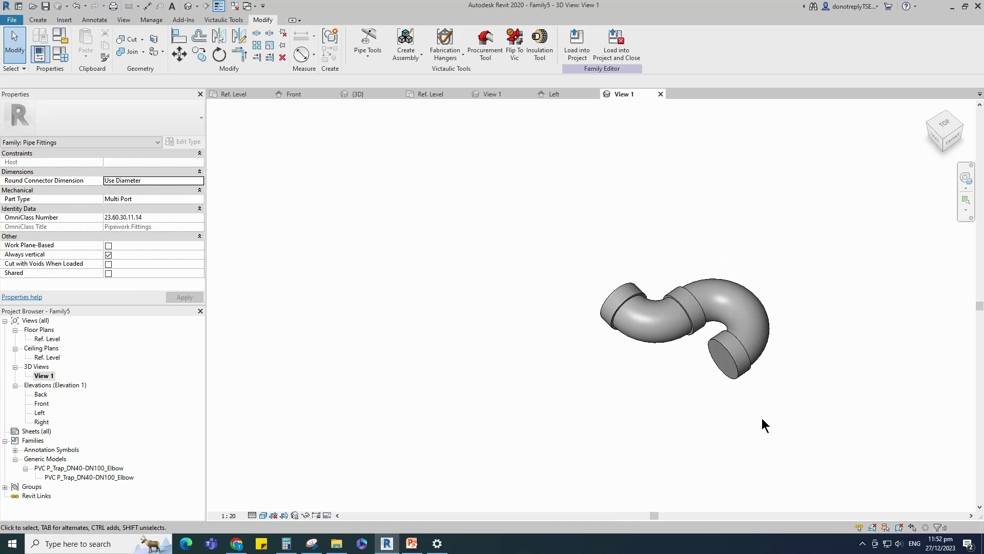
Place pipe connectors on the faces of both open ends of the P-trap
click(38, 21)
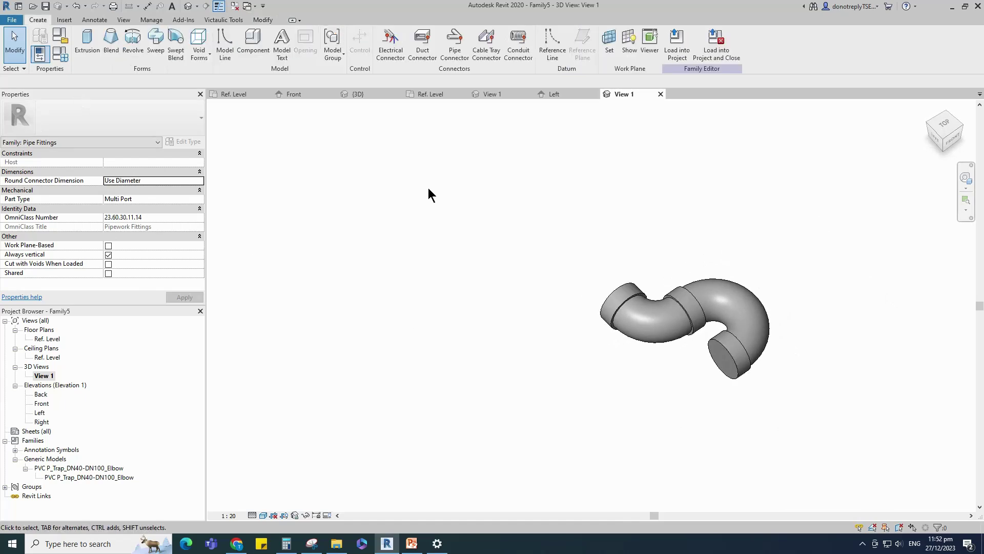
click(448, 61)
shift+middle_drag(703, 455, 779, 346)
click(778, 314)
shift+middle_drag(778, 314, 655, 220)
click(649, 222)
Associate the Diameter of both pipe connectors with the Nominal Diameter family parameter
shift+middle_drag(725, 413, 759, 287)
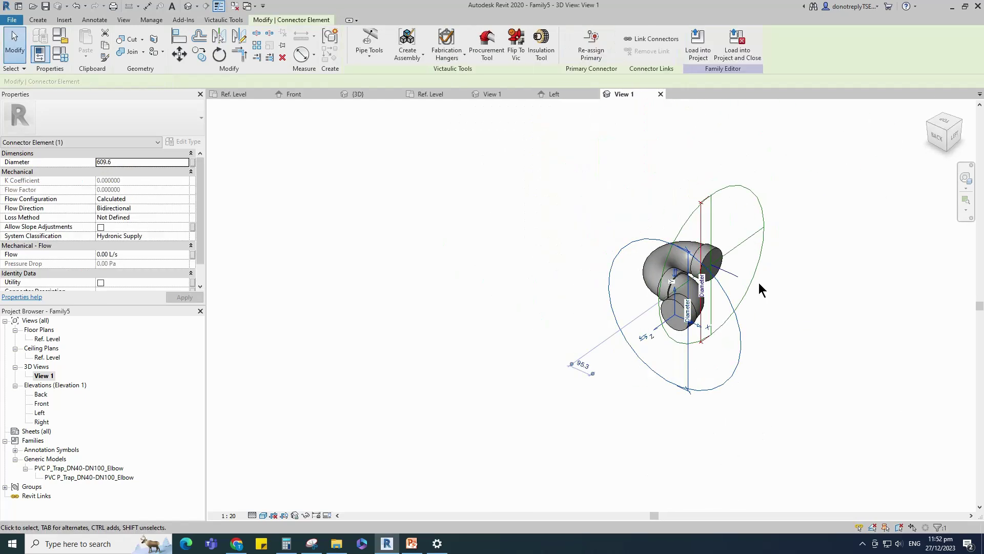
ctrl+click(756, 287)
click(192, 162)
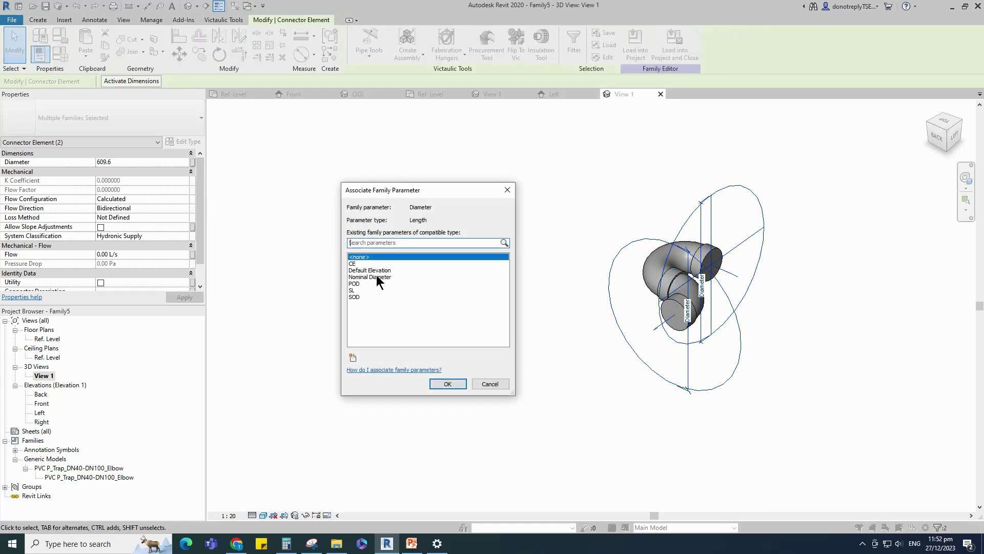
click(369, 277)
click(431, 383)
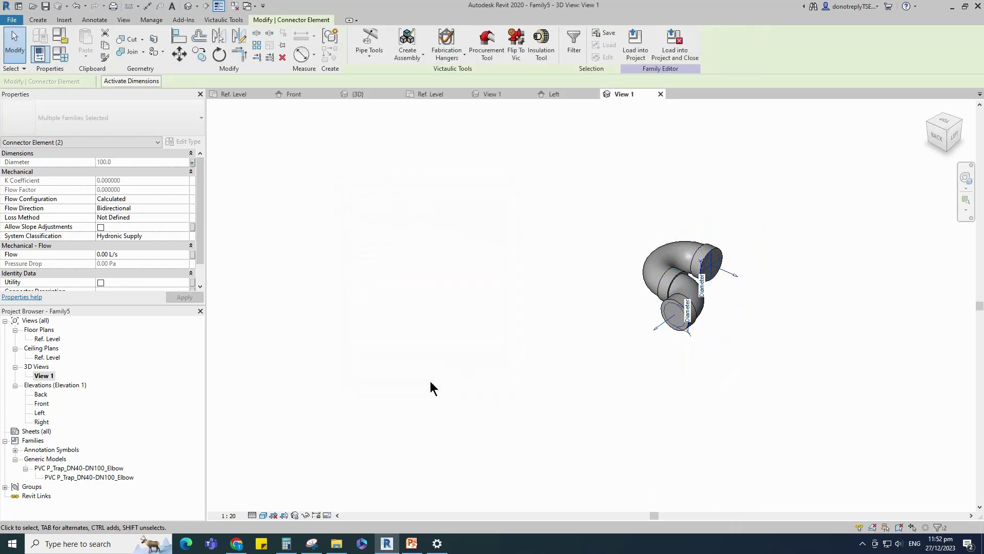
Change the System Classification of both pipe connectors together
click(187, 237)
click(122, 282)
click(180, 298)
click(540, 319)
shift+middle_drag(540, 318, 640, 357)
Flex the Nominal Diameter with 80, 50 and 40, and return it to 100
click(61, 55)
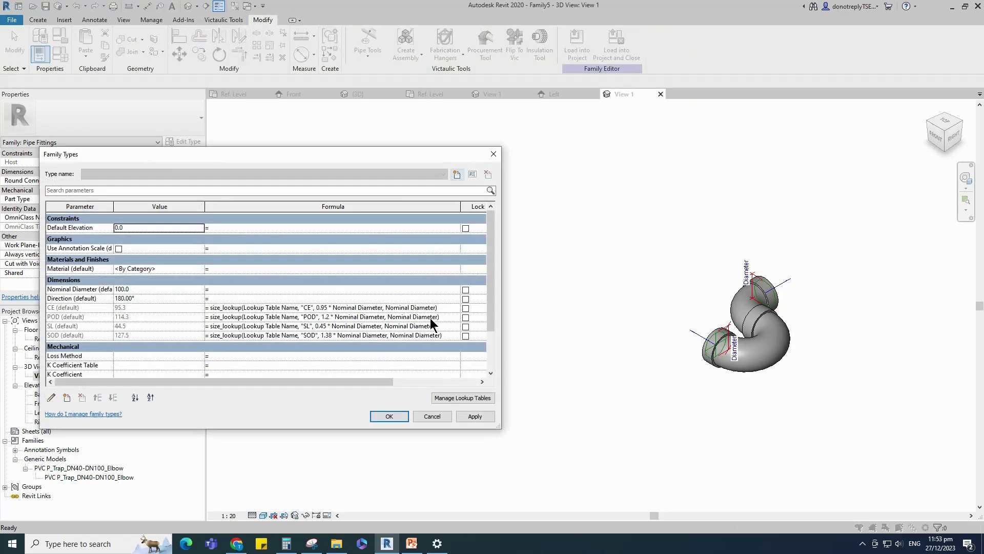
text(80)
click(474, 416)
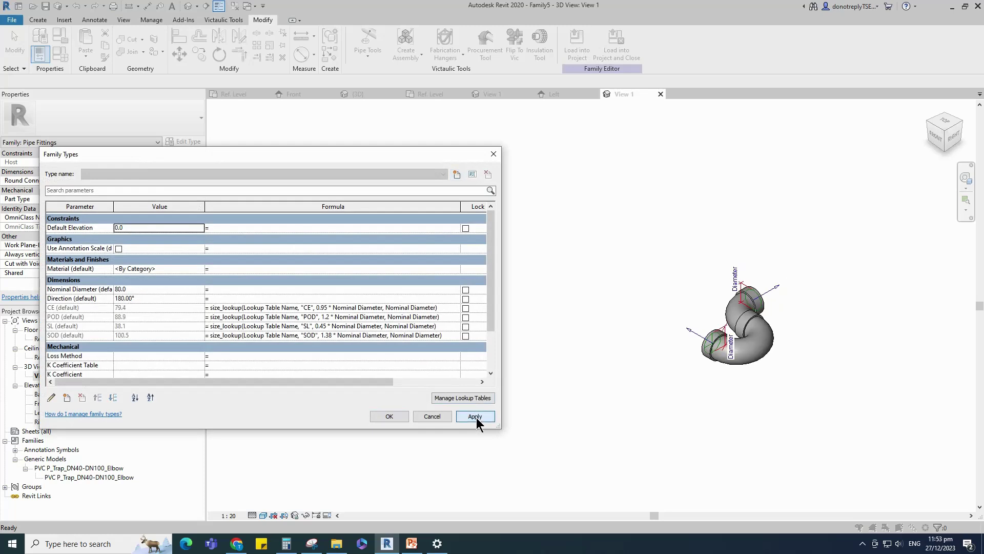
click(121, 290)
text(50)
click(474, 416)
click(121, 290)
text(40)
click(475, 416)
click(123, 290)
text(100)
click(467, 414)
Flex the Direction parameter with 135° and 90°, and return it to 180°
click(134, 301)
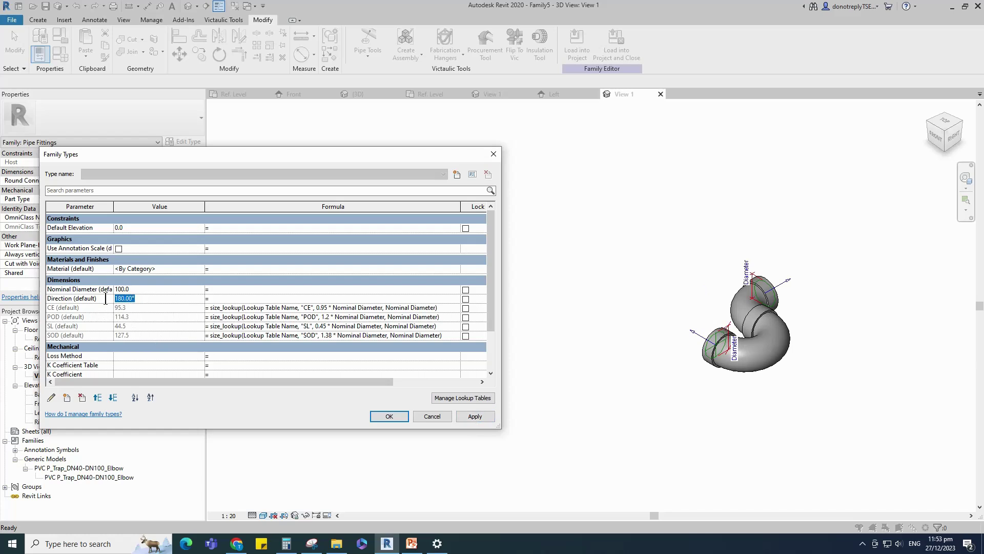
click(478, 416)
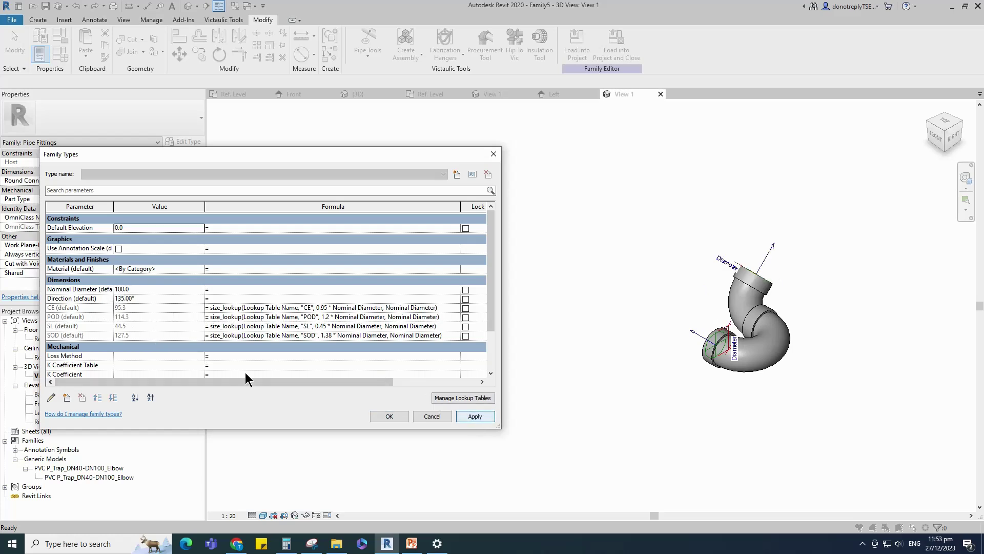
double_click(123, 298)
text(90)
click(476, 416)
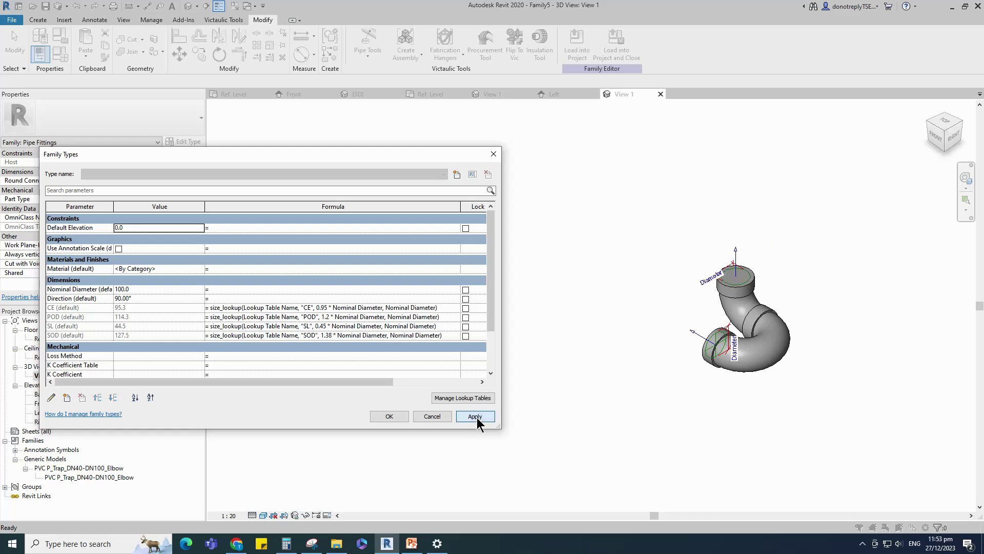
click(132, 298)
text(180)
click(477, 416)
key(Return)
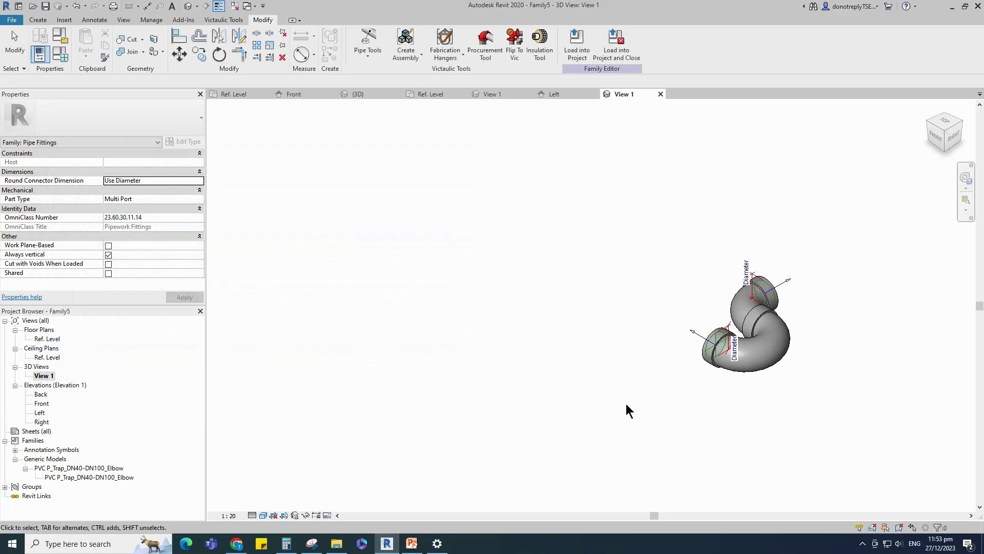
Close the inactive views and save the family as PVC P_Trap_DN40-DN100 in the TT folder
scroll(742, 329, up, 4)
middle_drag(742, 329, 577, 299)
click(234, 7)
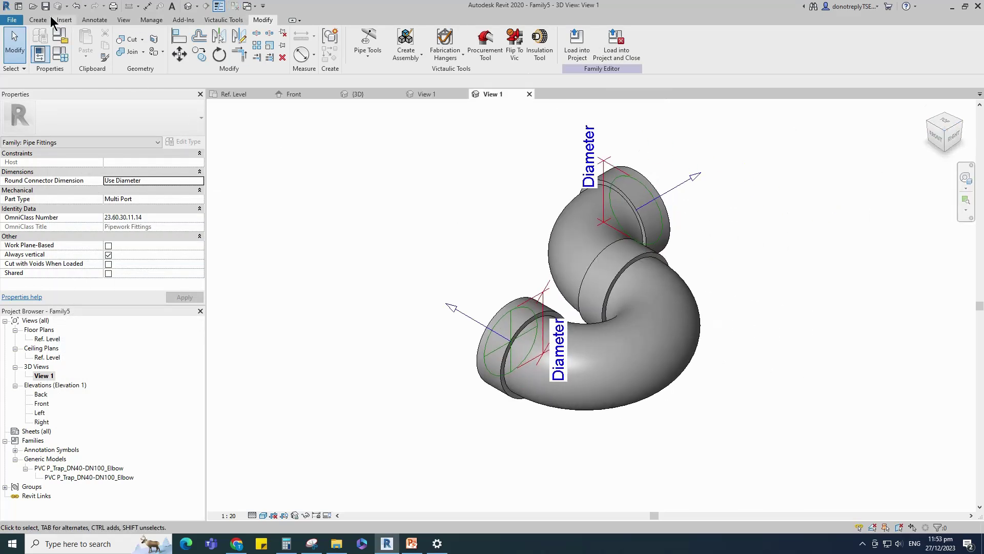
click(46, 6)
click(441, 311)
drag(511, 420, 484, 428)
click(477, 432)
click(521, 367)
key(BackSpace)
key(BackSpace)
key(BackSpace)
key(BackSpace)
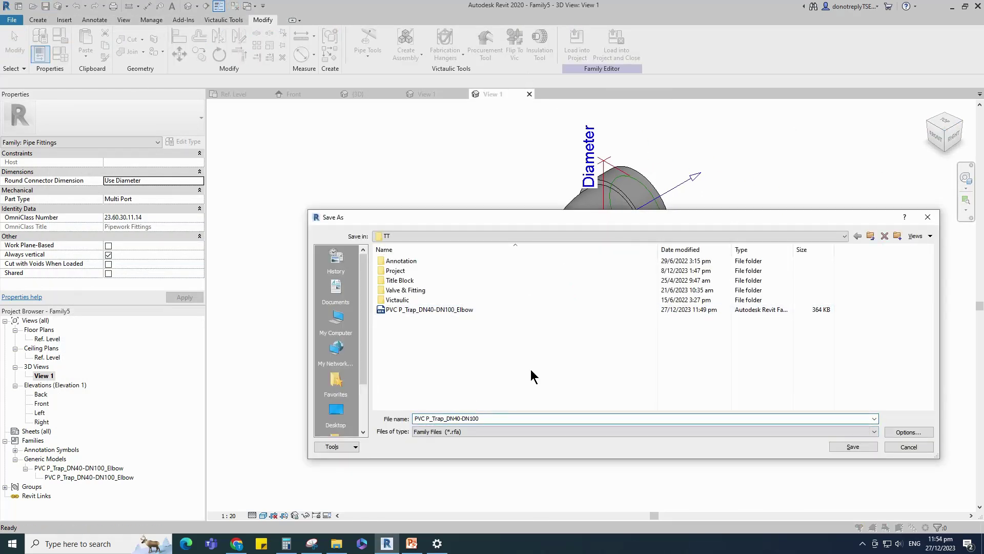
click(853, 446)
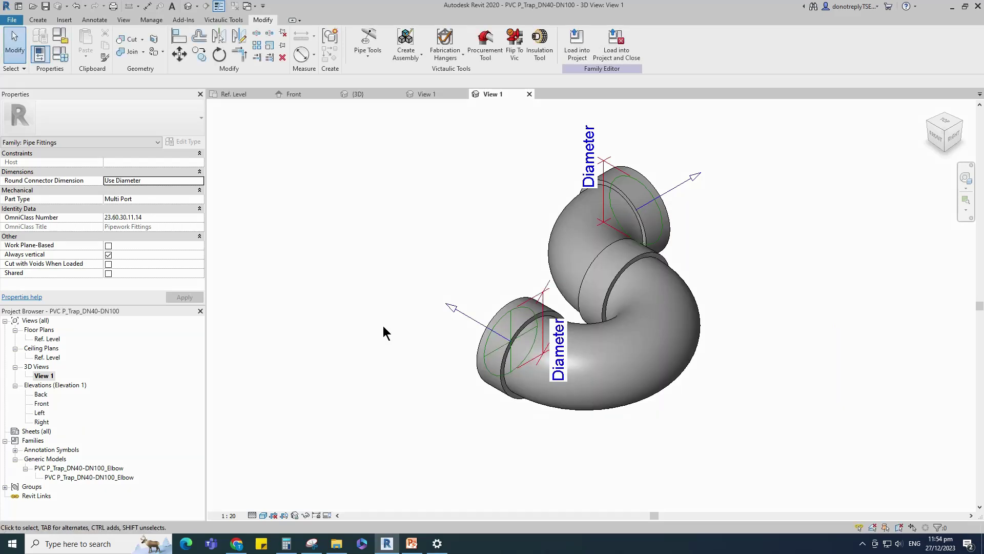
Load the P-trap family into Project4 and leave the component placement without placing an instance
click(577, 42)
click(523, 228)
click(567, 356)
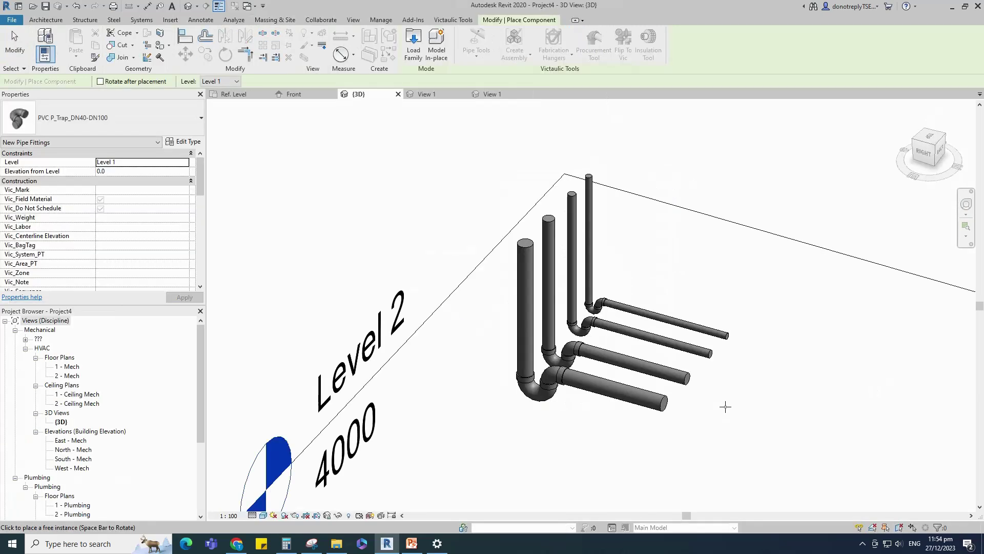
scroll(702, 422, down, 1)
scroll(708, 429, up, 1)
key(Escape)
scroll(665, 328, down, 2)
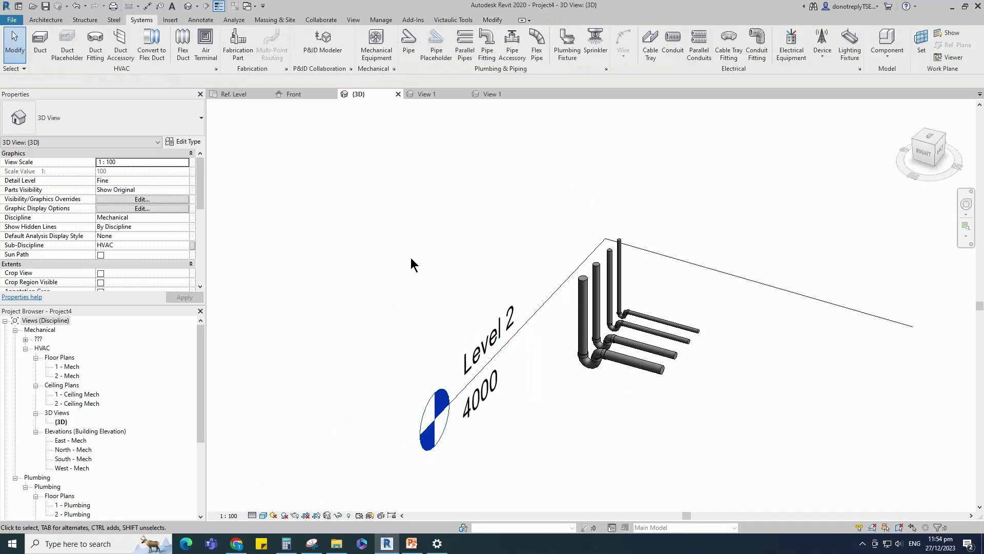
Open the Section 1 view from its section line in the 1 - Mech floor plan and give it an unshaded visual style
double_click(72, 366)
scroll(598, 322, up, 5)
click(333, 395)
right_click(533, 397)
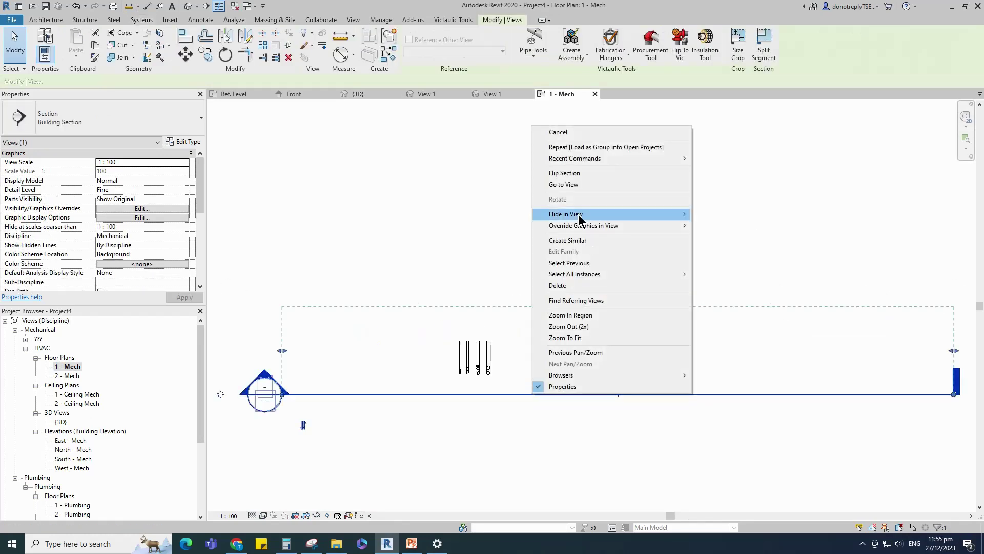
click(568, 185)
scroll(462, 274, up, 4)
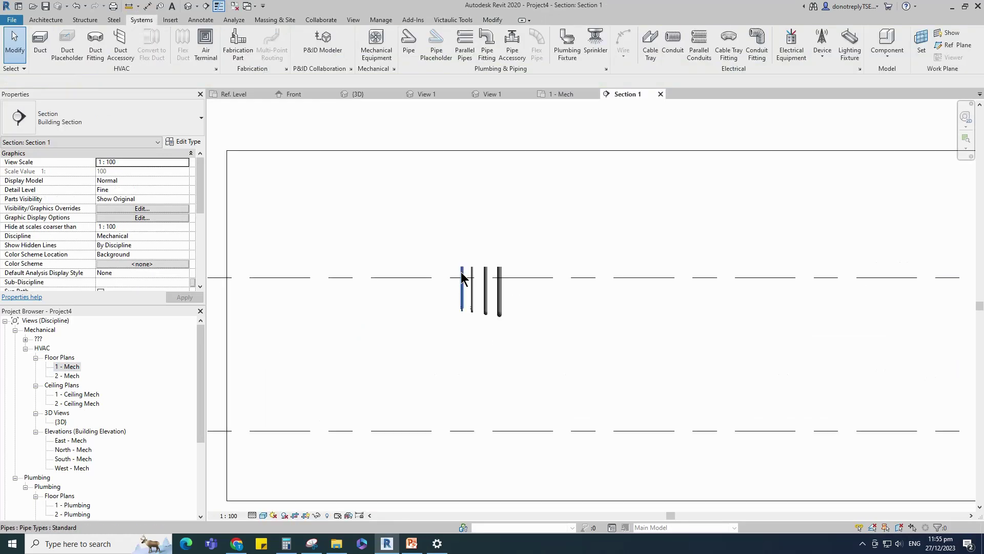
click(263, 515)
click(290, 455)
Copy the four vertical pipes, without their fittings, to the empty area right of the originals in Section 1
middle_drag(534, 282, 536, 307)
drag(536, 307, 430, 296)
click(188, 53)
click(492, 311)
click(624, 310)
key(Escape)
key(Escape)
scroll(554, 369, down, 1)
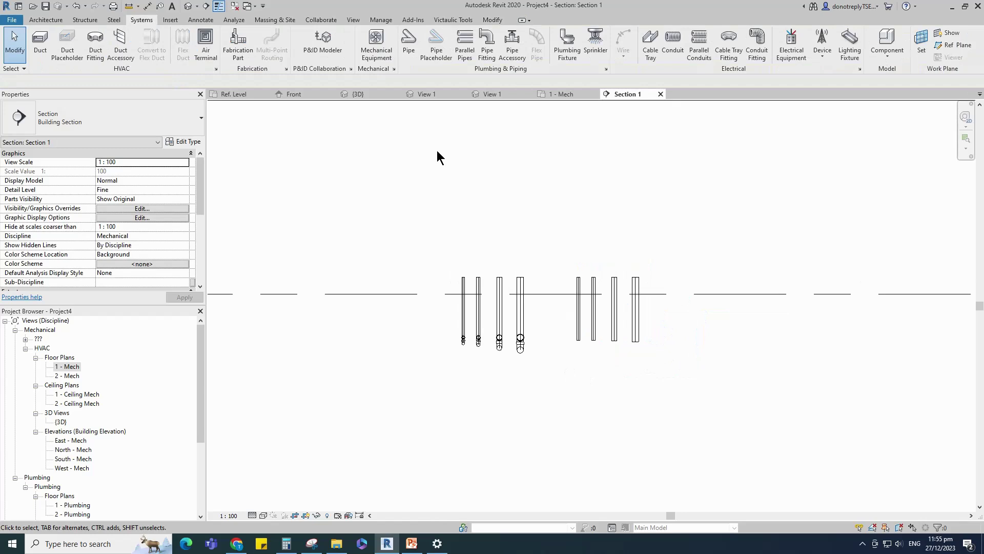
Place a PVC P_Trap_DN40-DN100 fitting on the lower end of the largest copied pipe and rotate its outlet out of the section plane
click(484, 51)
scroll(641, 358, up, 3)
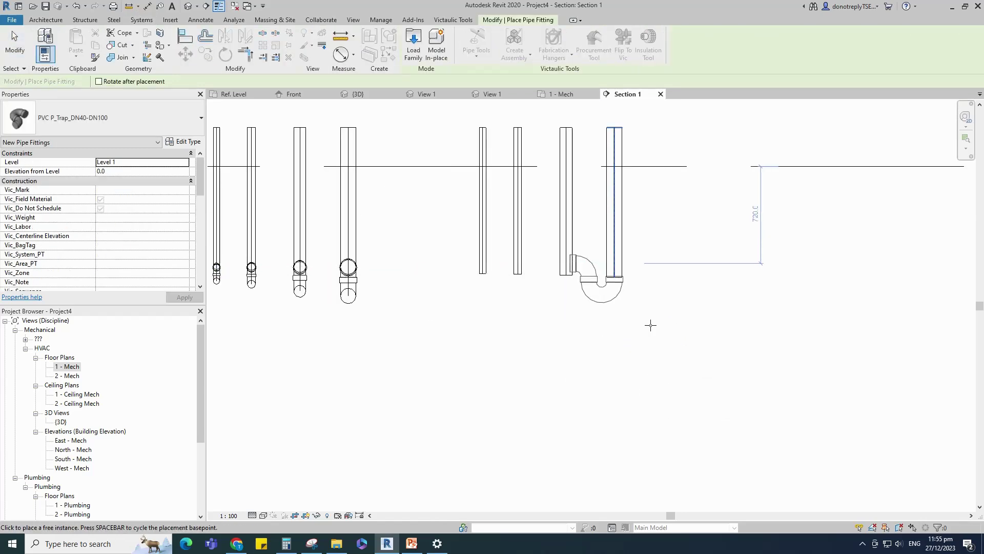
click(615, 287)
key(Escape)
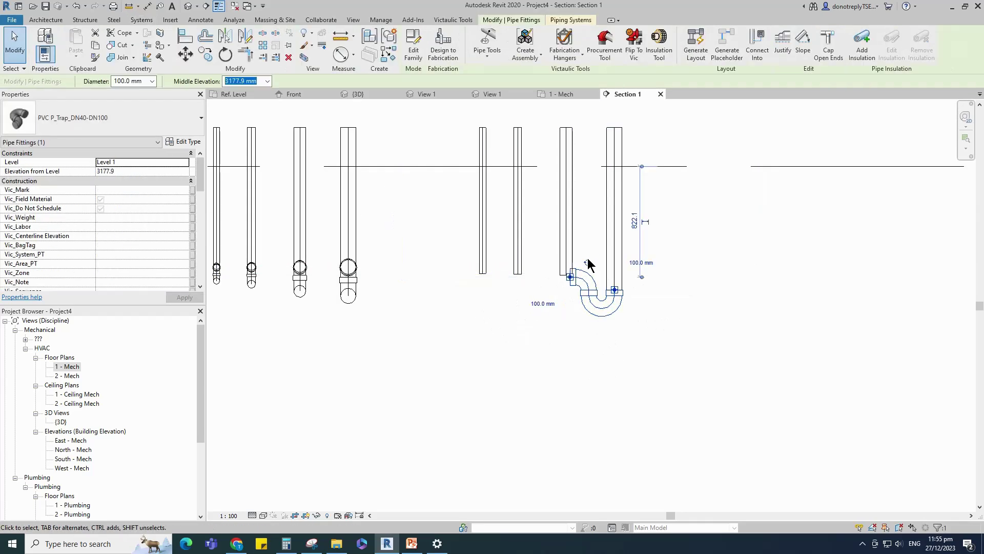
key(Escape)
key(ctrl+z)
Place P-trap fittings on the lower ends of the other three copied pipes, rotating each to match the first
click(485, 51)
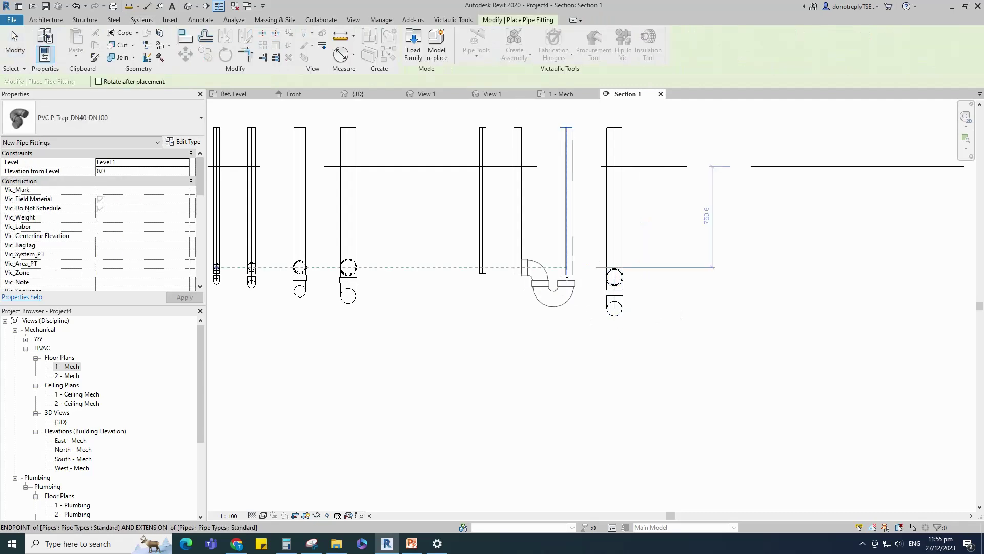
click(567, 277)
click(539, 259)
click(518, 276)
click(491, 254)
click(483, 274)
click(456, 254)
key(Escape)
key(Escape)
Select the pipes and traps in the section and isolate them in the 3D view with a Selection Box
drag(344, 174, 723, 380)
click(286, 56)
click(635, 402)
shift+middle_drag(635, 402, 691, 410)
scroll(595, 373, up, 3)
scroll(595, 373, down, 2)
shift+middle_drag(595, 373, 631, 361)
scroll(630, 357, up, 4)
Set the Direction of the new 100 mm P-trap to 135°
click(590, 342)
scroll(563, 396, down, 2)
scroll(690, 411, down, 2)
scroll(149, 246, down, 5)
click(110, 198)
text(135)
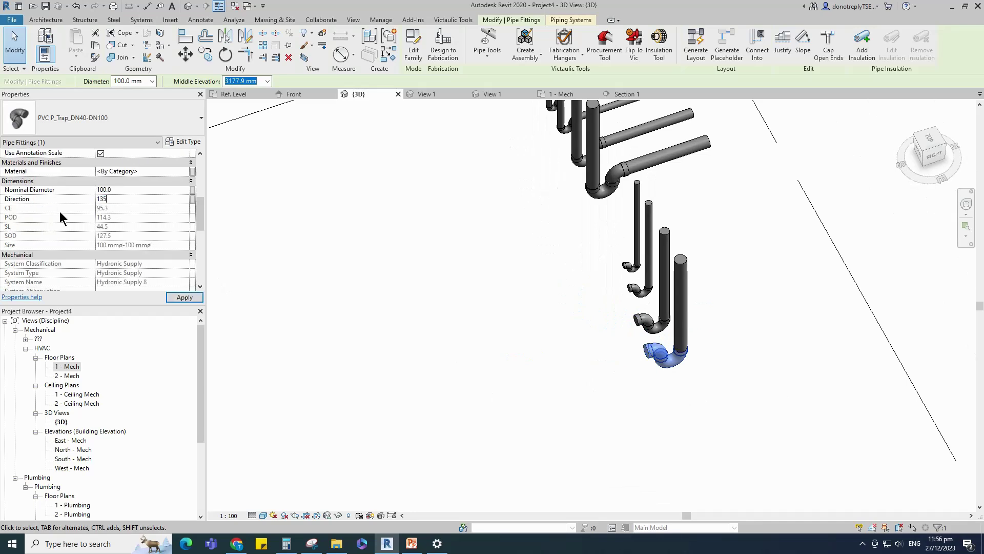
click(177, 299)
Set the Direction of the new 80 mm P-trap to 90°
click(586, 332)
scroll(586, 332, up, 2)
click(687, 317)
drag(119, 200, 51, 211)
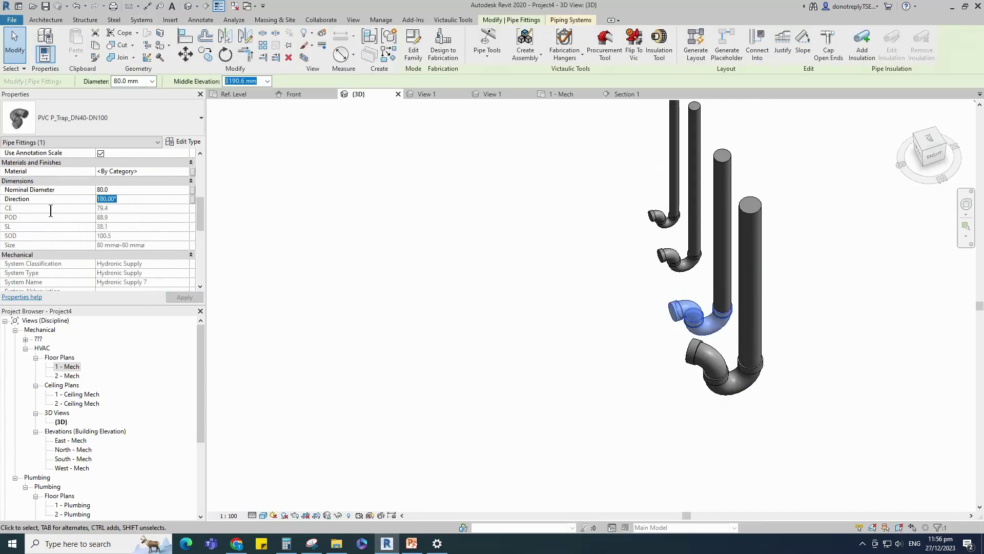
click(180, 297)
click(609, 300)
Change the Direction of the third-largest new P-trap so its outlet angles diagonally back toward the vertical pipe's side
shift+middle_drag(608, 300, 643, 328)
click(683, 301)
shift+middle_drag(641, 395, 686, 304)
click(605, 403)
click(715, 262)
click(184, 297)
click(538, 358)
Set the Direction of the smallest new P-trap to 225° and review all the traps in 3D
scroll(713, 307, up, 3)
click(623, 227)
text(225)
click(182, 297)
click(431, 316)
scroll(720, 351, down, 3)
shift+middle_drag(721, 351, 615, 446)
scroll(610, 451, up, 2)
shift+middle_drag(576, 471, 622, 374)
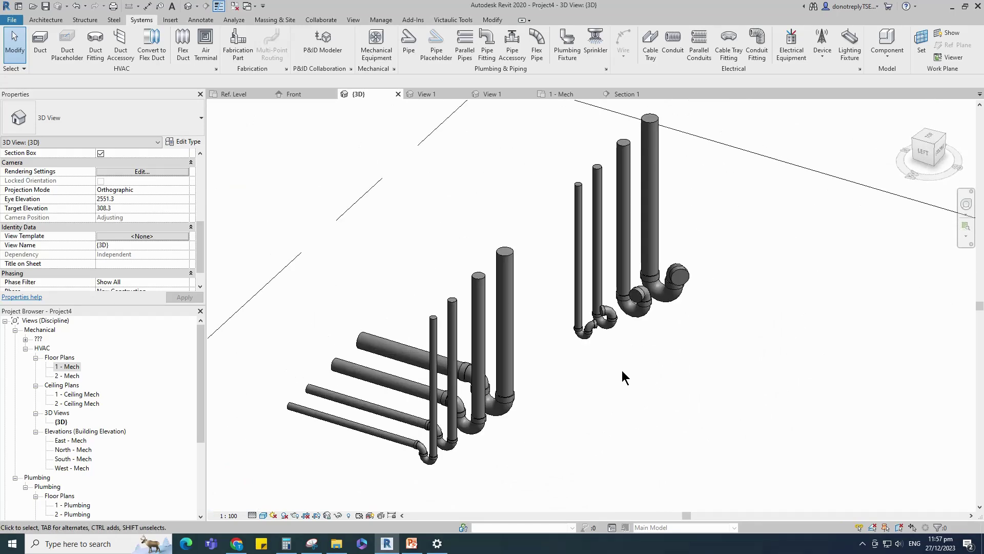
In the 1 - Mech plan, draw a pipe diagonally outward from the open outlet of the 100 mm P-trap
click(566, 94)
click(585, 390)
right_click(584, 389)
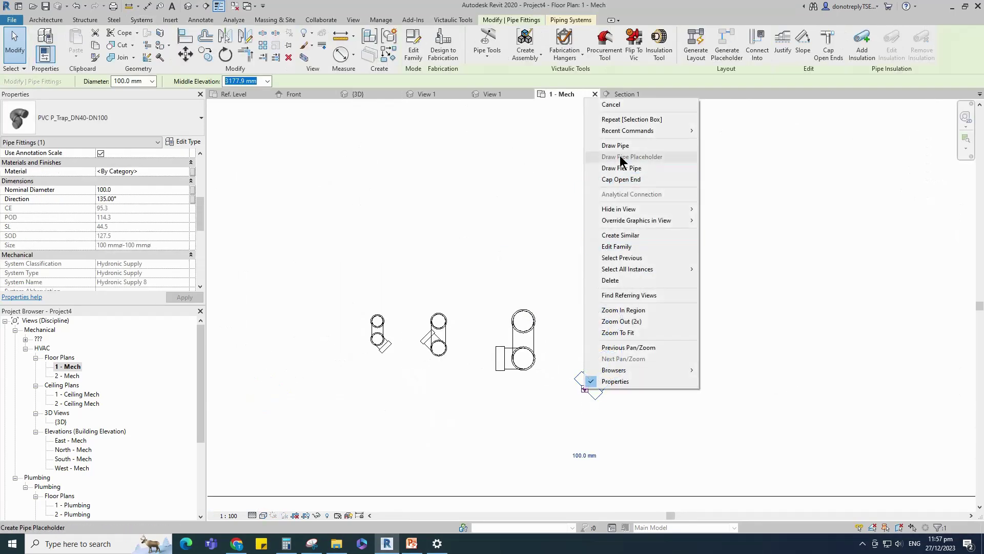
click(616, 146)
click(513, 461)
key(Escape)
key(Escape)
Draw a pipe straight outward from the open outlet of the 80 mm P-trap
click(496, 359)
right_click(495, 361)
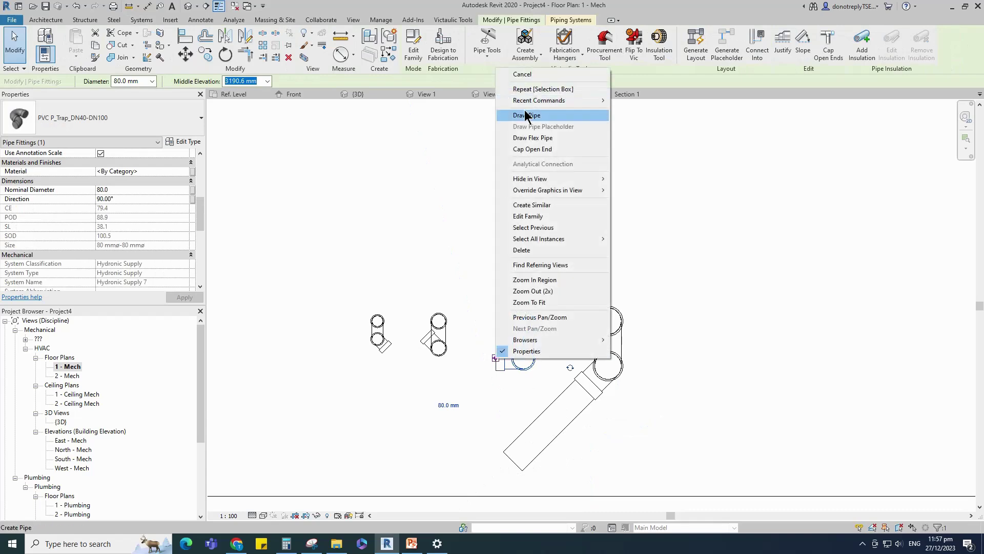
click(517, 114)
scroll(513, 367, up, 4)
key(Escape)
key(Escape)
Draw a pipe diagonally up and outward in plan from the open outlet of the third-largest P-trap
click(447, 308)
right_click(447, 293)
click(480, 292)
scroll(458, 287, down, 1)
click(376, 217)
key(Escape)
key(Escape)
Draw a pipe diagonally down and outward in plan from the open outlet of the smallest P-trap
scroll(552, 351, down, 1)
click(410, 330)
right_click(416, 325)
click(449, 82)
click(495, 403)
key(Escape)
key(Escape)
scroll(497, 403, down, 2)
key(Escape)
scroll(514, 343, down, 1)
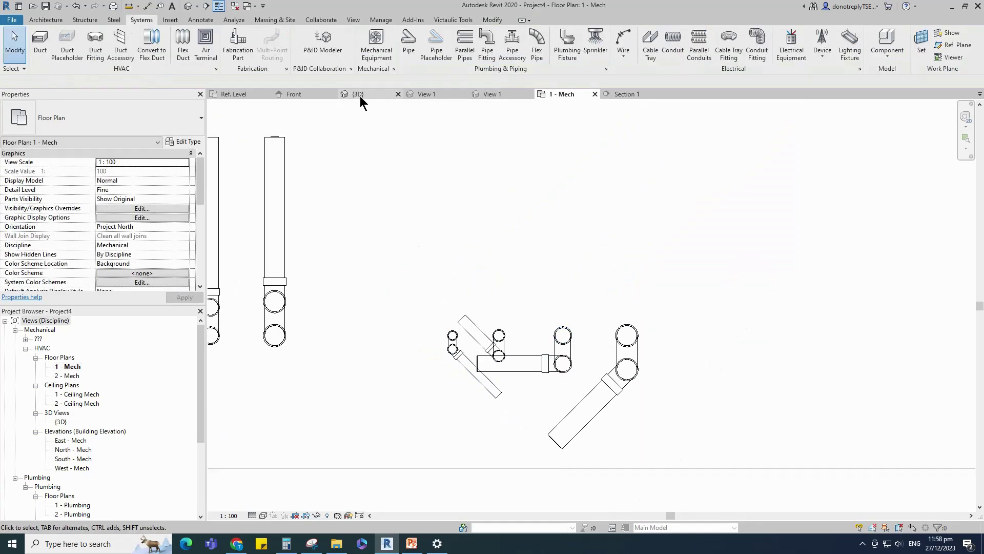
Examine both groups of P-traps with their connected pipes in the 3D view
click(359, 95)
shift+middle_drag(600, 330, 586, 255)
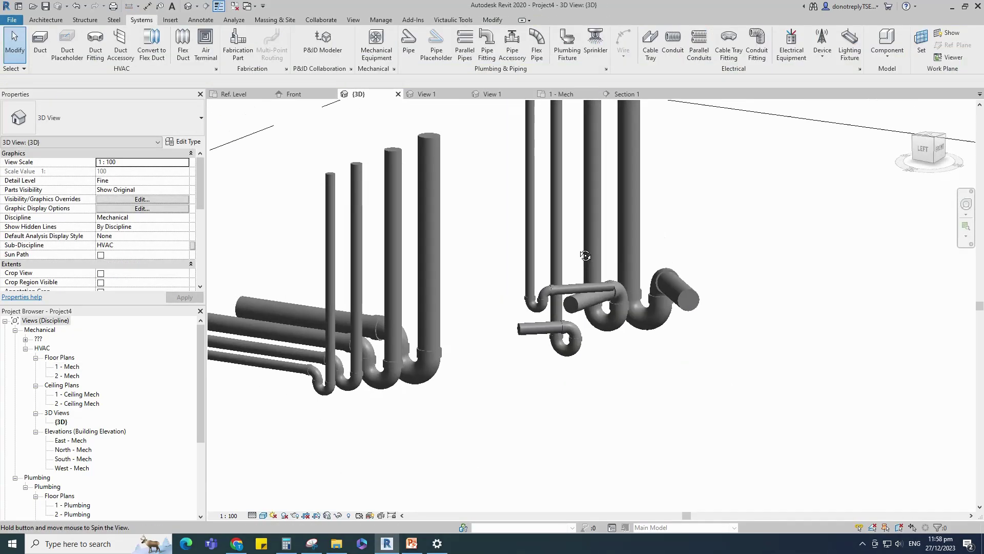
scroll(569, 318, down, 4)
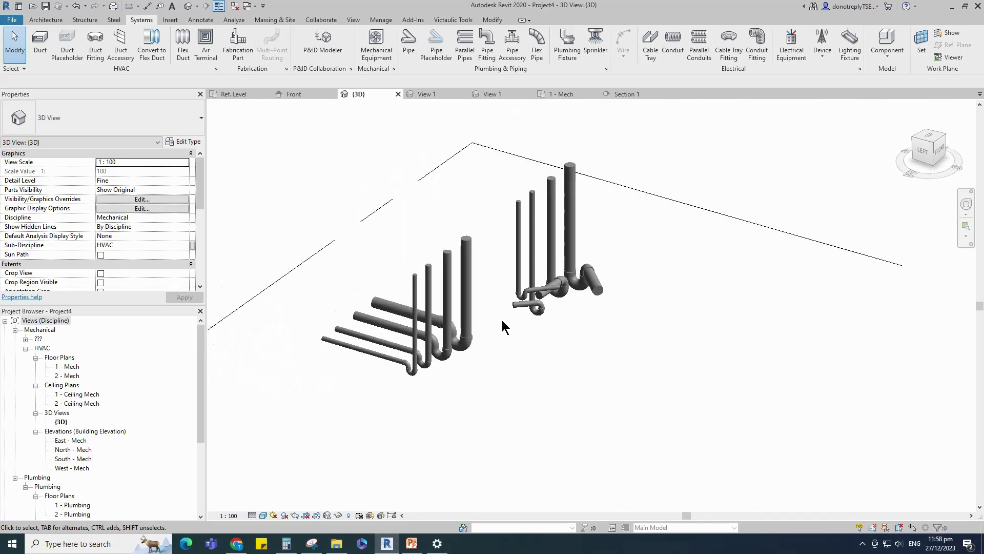